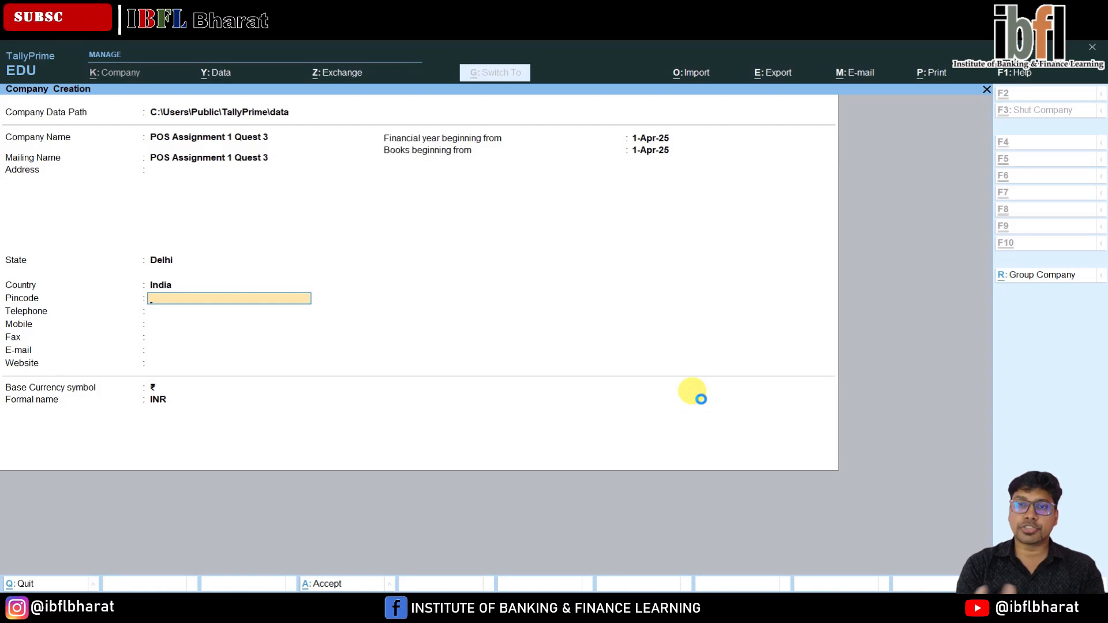
Save the new company POS Assignment 1 Quest 3 and accept its company features as they are.
{"action": "key", "text": "ctrl+a"}
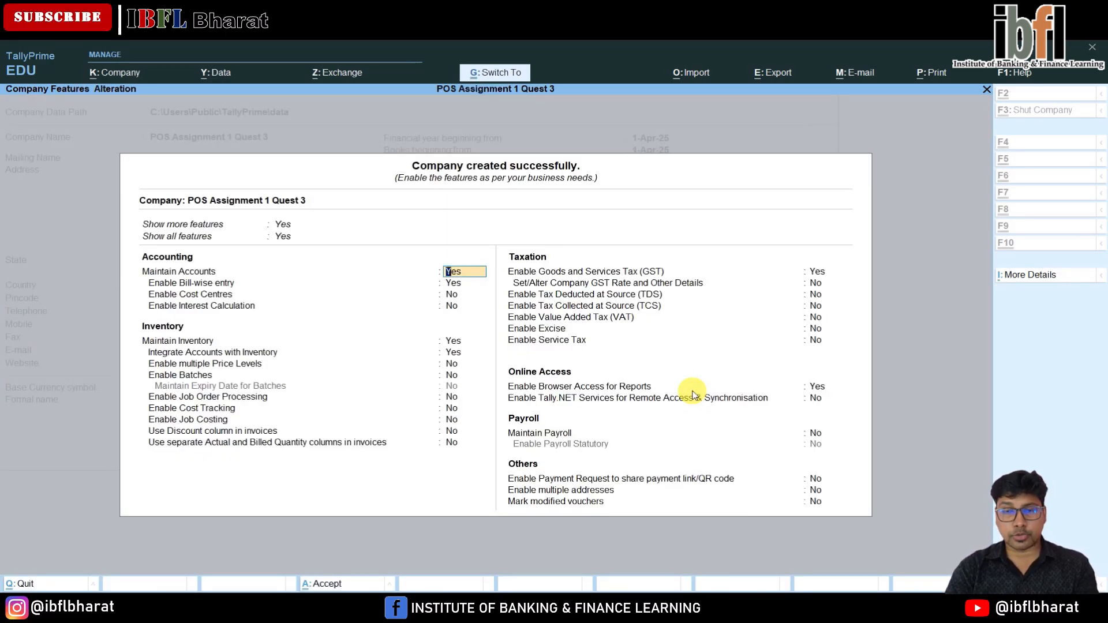
{"action": "key", "text": "ctrl+a"}
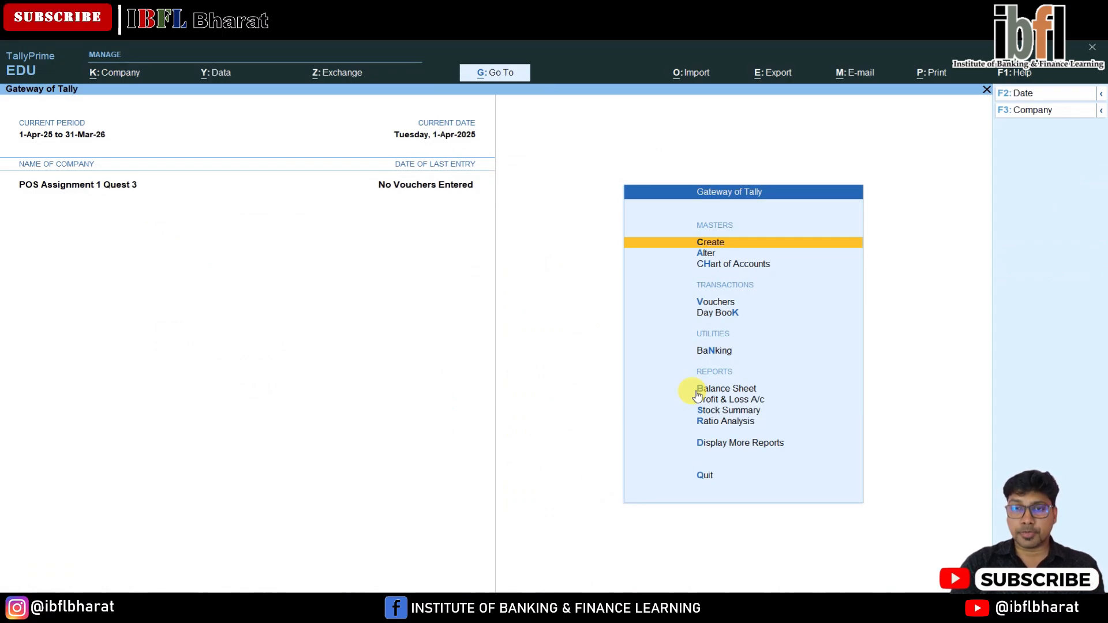
Start a new simple unit of measure with the symbol pkt and no formal name.
{"action": "key", "text": "Return"}
{"action": "key", "text": "Down"}
{"action": "key", "text": "Down"}
{"action": "key", "text": "Down"}
{"action": "key", "text": "Down"}
{"action": "key", "text": "Down"}
{"action": "key", "text": "Down"}
{"action": "key", "text": "Down"}
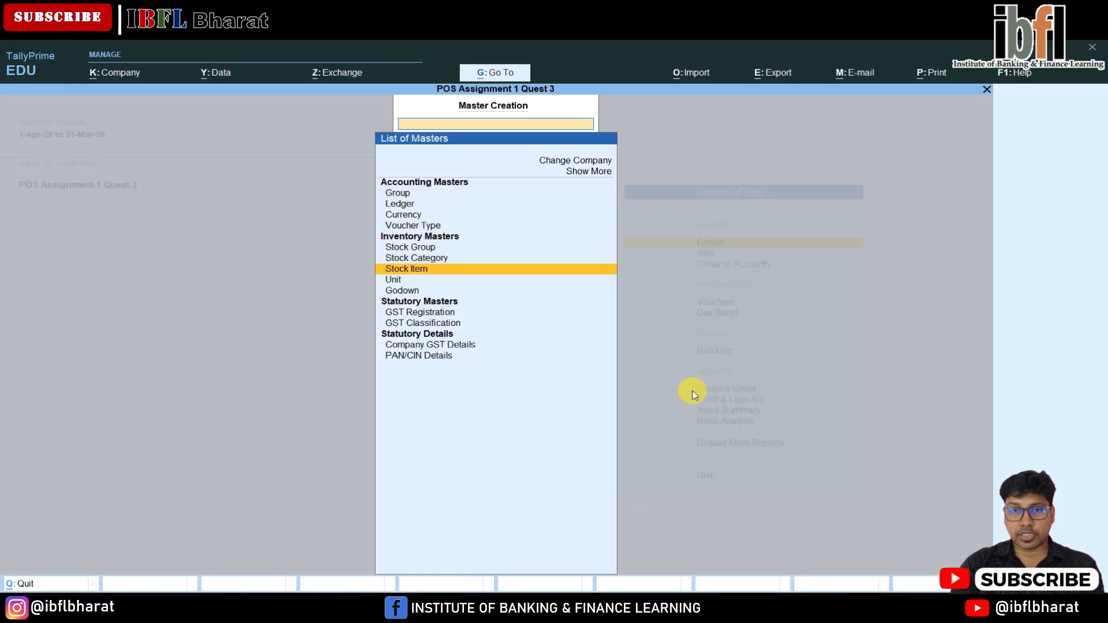
{"action": "key", "text": "Return"}
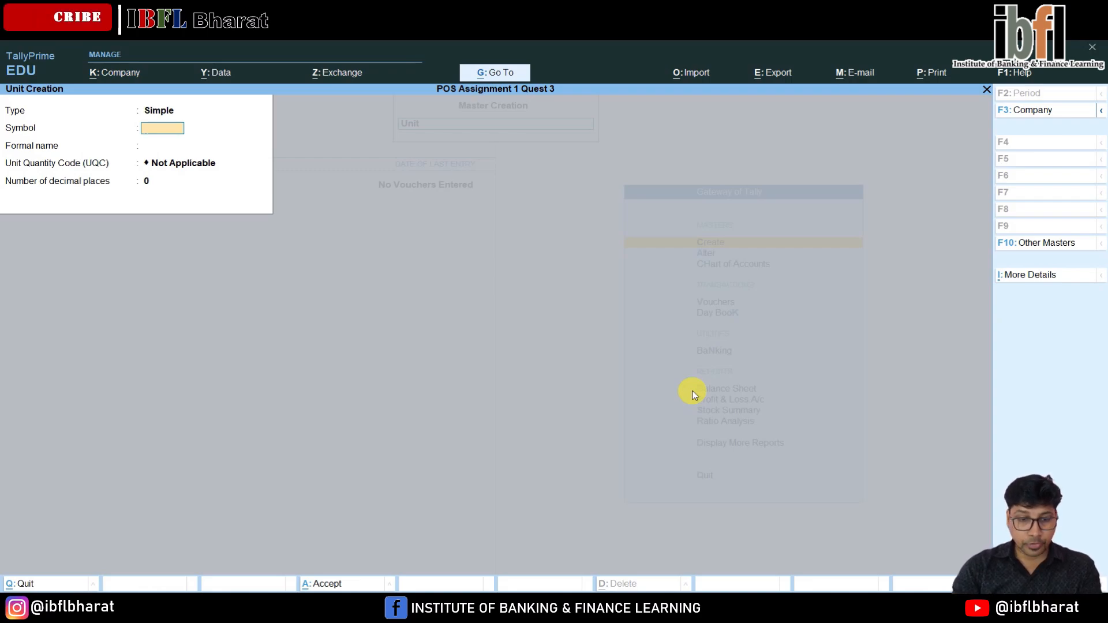
{"action": "type", "text": "Pkt"}
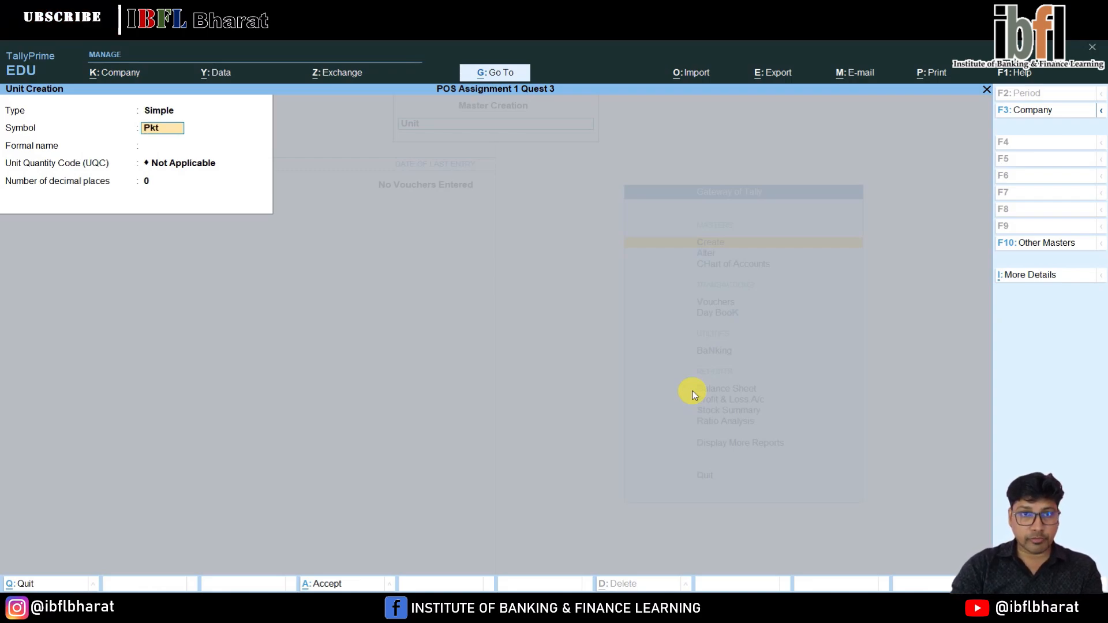
{"action": "key", "text": "Return"}
{"action": "key", "text": "Return"}
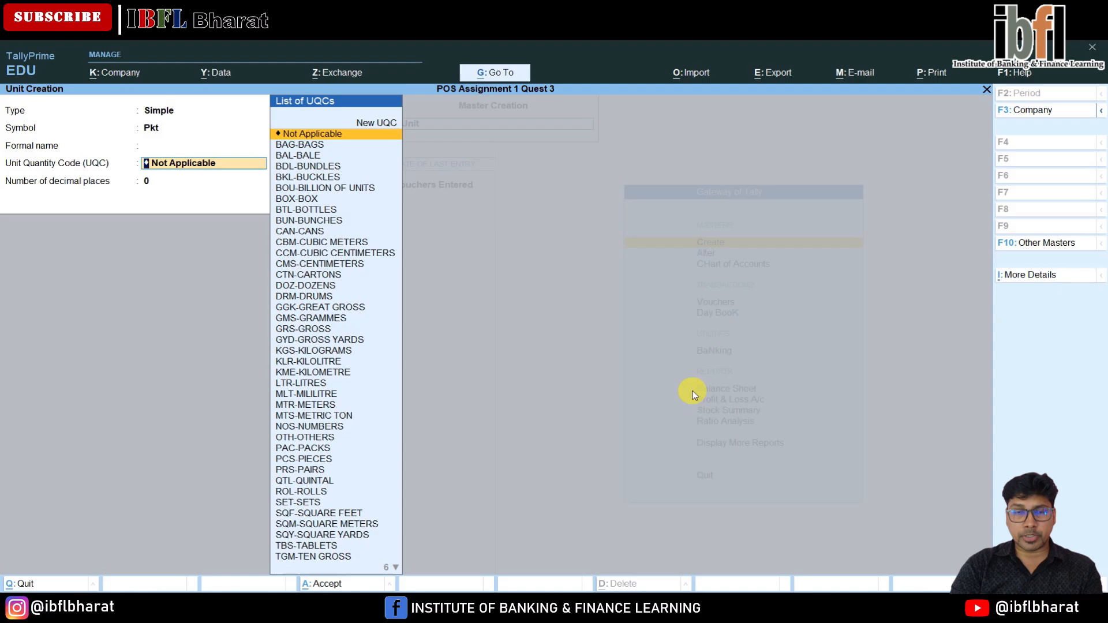
{"action": "key", "text": "Down"}
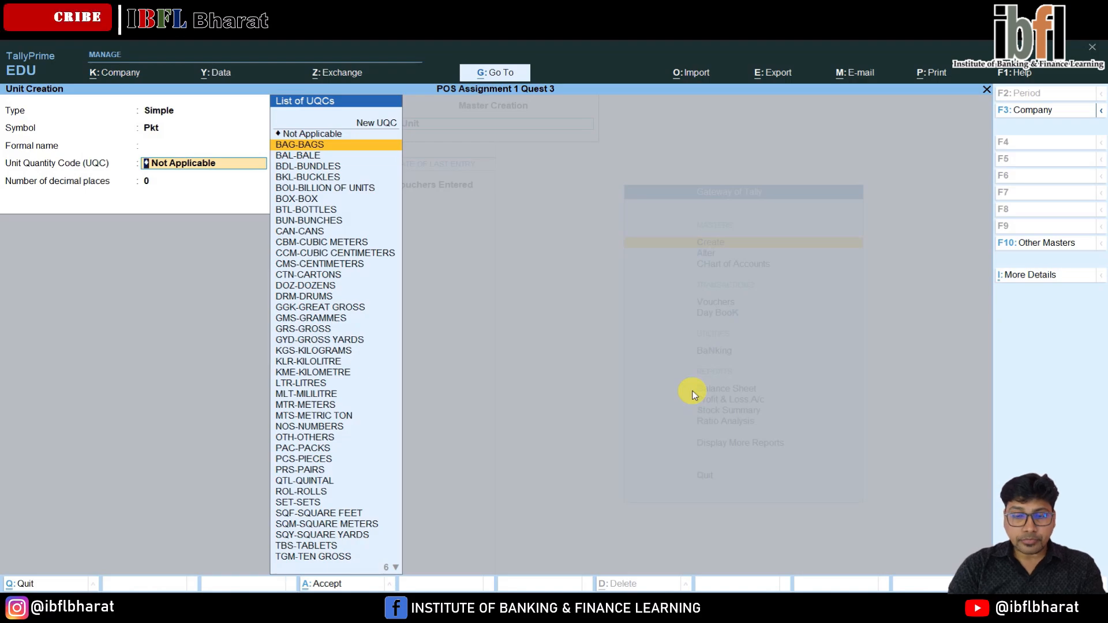
{"action": "key", "text": "Return"}
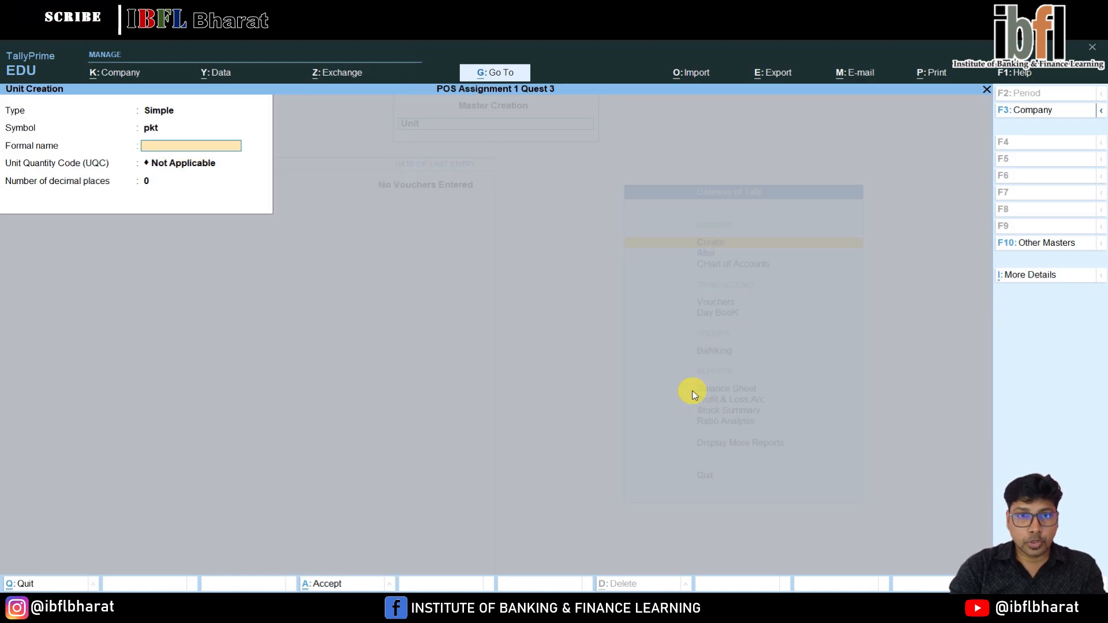
Assign the unit quantity code PAC-PACKS to the pkt unit and save it with 0 decimal places.
{"action": "key", "text": "Return"}
{"action": "key", "text": "Down"}
{"action": "key", "text": "Down"}
{"action": "key", "text": "Down"}
{"action": "key", "text": "Down"}
{"action": "key", "text": "Down"}
{"action": "key", "text": "Down"}
{"action": "key", "text": "Down"}
{"action": "key", "text": "Down"}
{"action": "key", "text": "Down"}
{"action": "key", "text": "Down"}
{"action": "key", "text": "Down"}
{"action": "key", "text": "Down"}
{"action": "key", "text": "Down"}
{"action": "key", "text": "Down"}
{"action": "key", "text": "Down"}
{"action": "key", "text": "Down"}
{"action": "key", "text": "Down"}
{"action": "key", "text": "Down"}
{"action": "key", "text": "Down"}
{"action": "key", "text": "Down"}
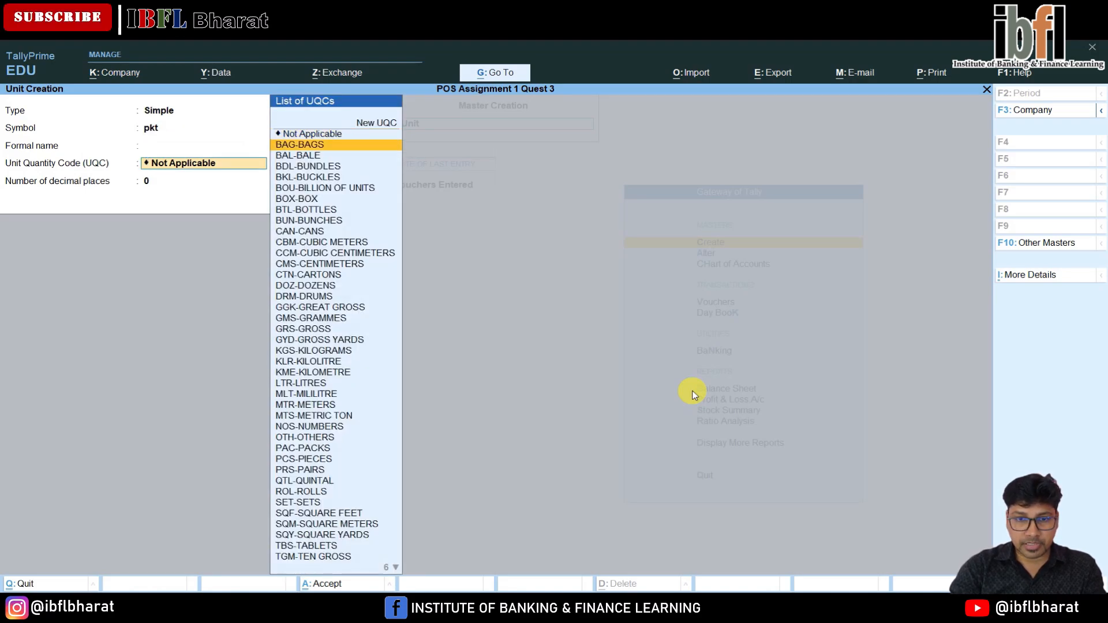
{"action": "key", "text": "Up"}
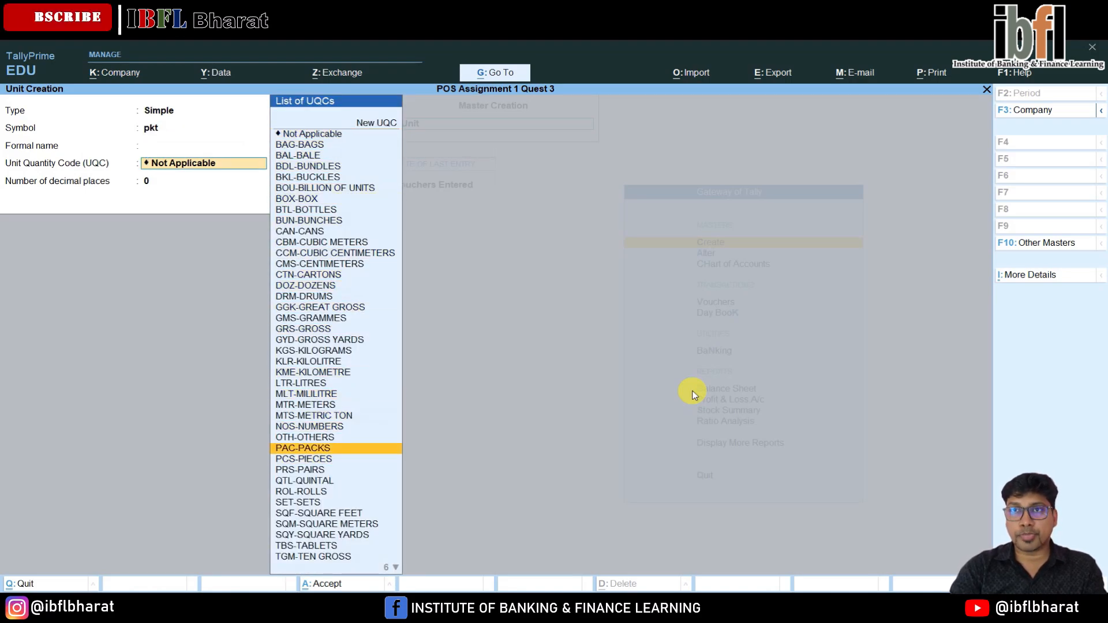
{"action": "key", "text": "Return"}
{"action": "key", "text": "Return"}
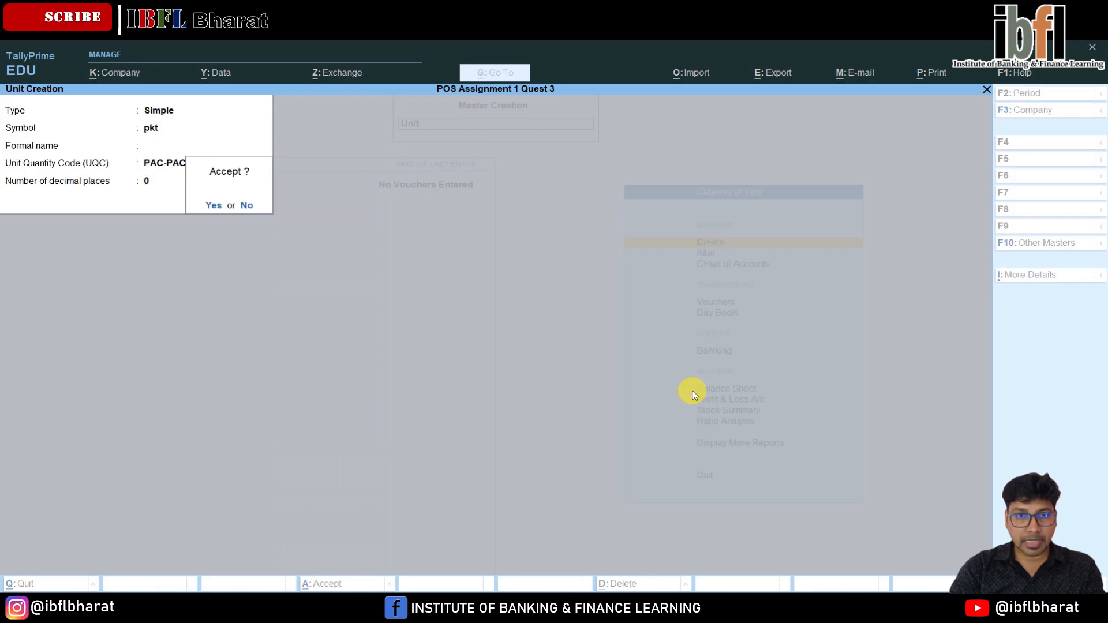
{"action": "key", "text": "Return"}
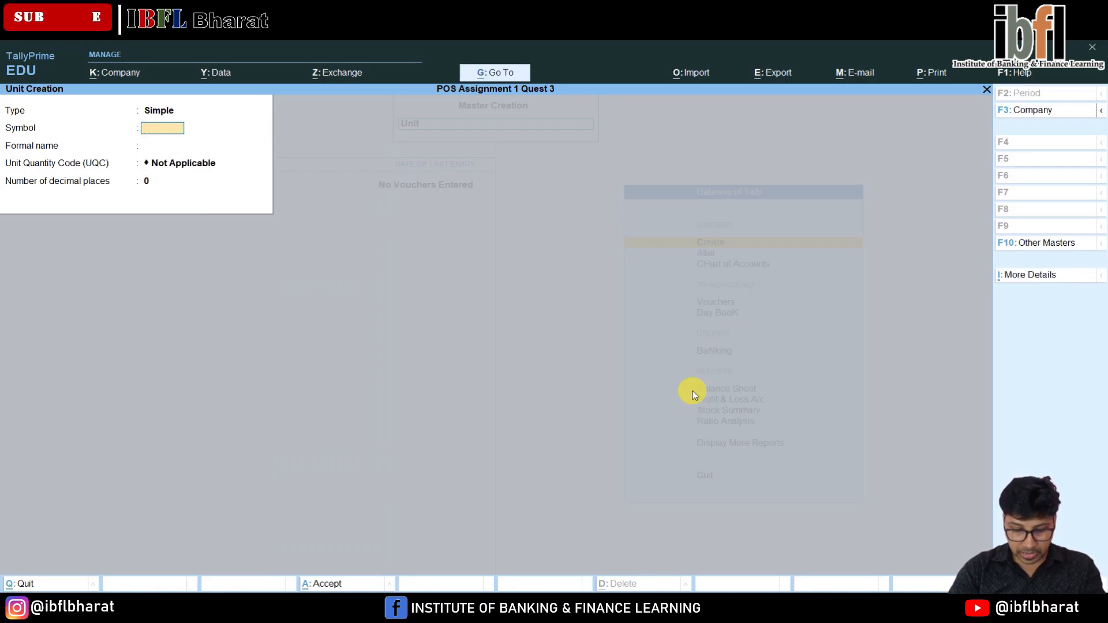
Create the simple unit kgs with the quantity code KGS-KILOGRAMS and 0 decimal places.
{"action": "type", "text": "k"}
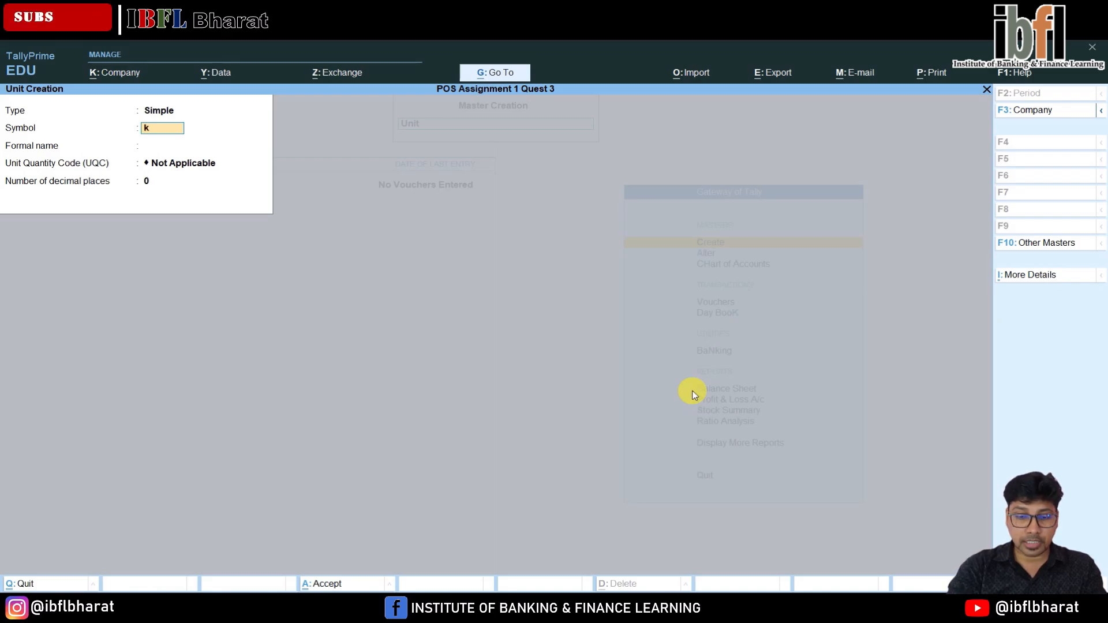
{"action": "type", "text": "g"}
{"action": "key", "text": "Return"}
{"action": "key", "text": "Return"}
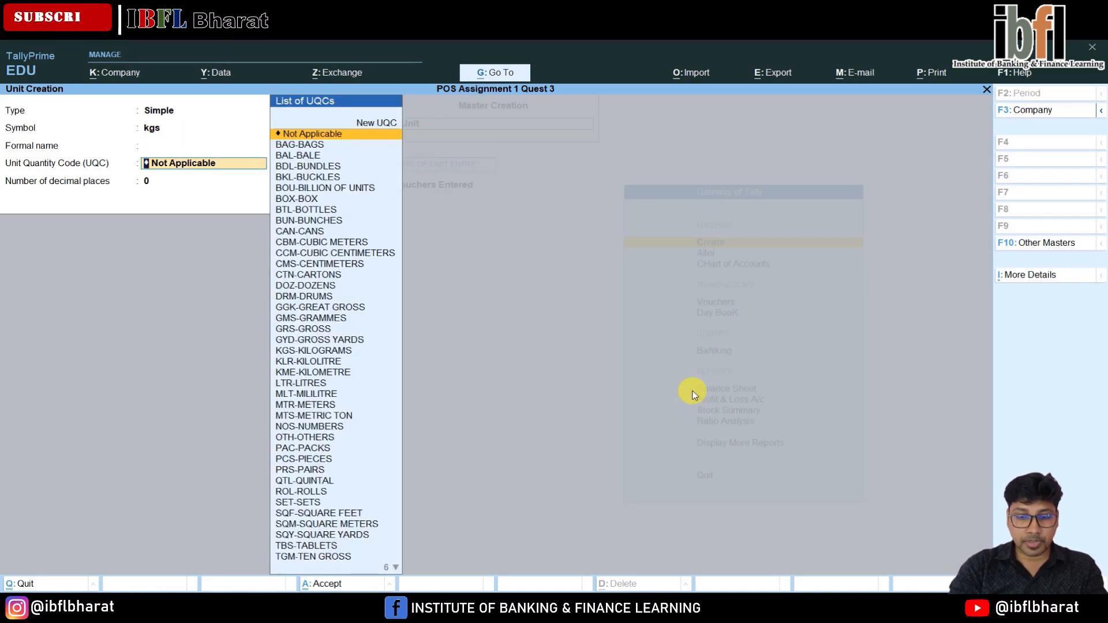
{"action": "type", "text": "kg"}
{"action": "key", "text": "Return"}
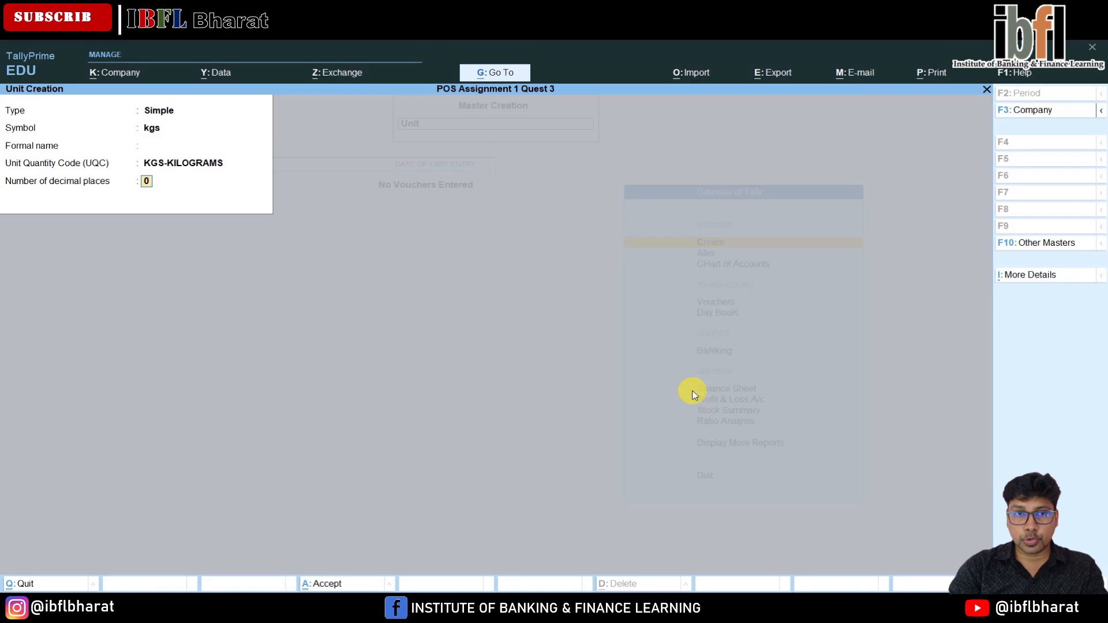
{"action": "key", "text": "Return"}
{"action": "key", "text": "Return"}
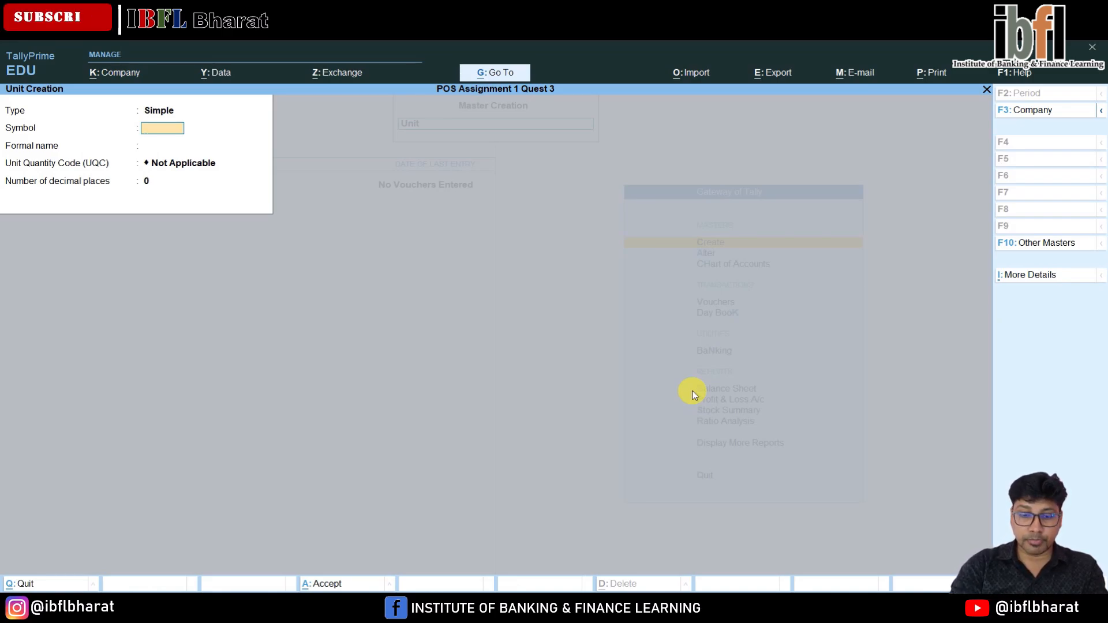
Create the simple unit btls with the quantity code BTL-BOTTLES and 0 decimal places.
{"action": "type", "text": "btls"}
{"action": "key", "text": "Return"}
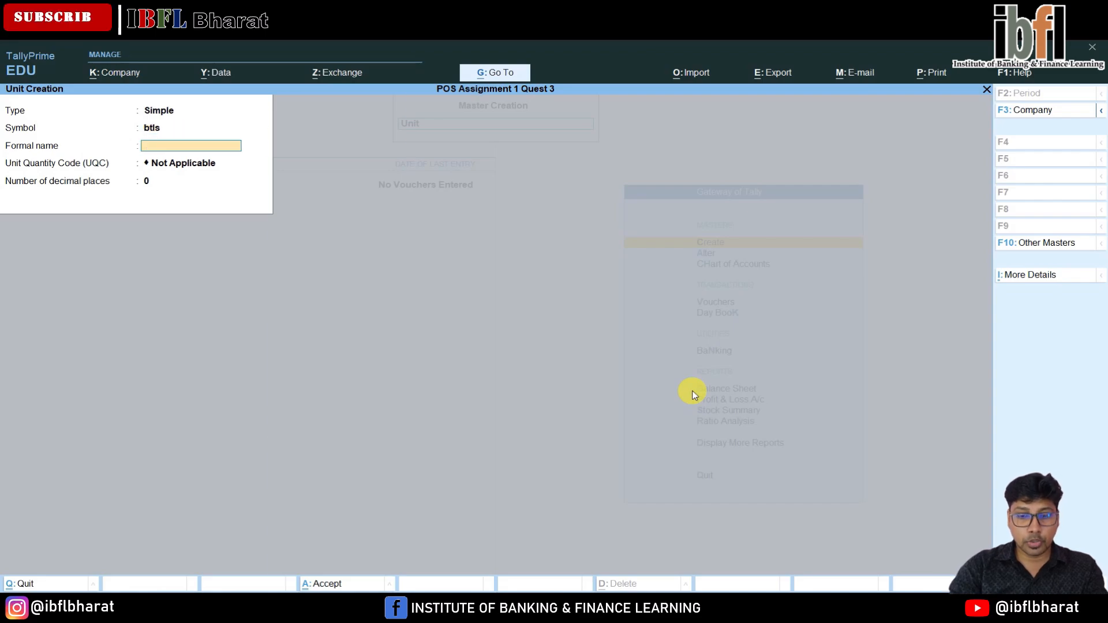
{"action": "key", "text": "Return"}
{"action": "type", "text": "bi"}
{"action": "key", "text": "BackSpace"}
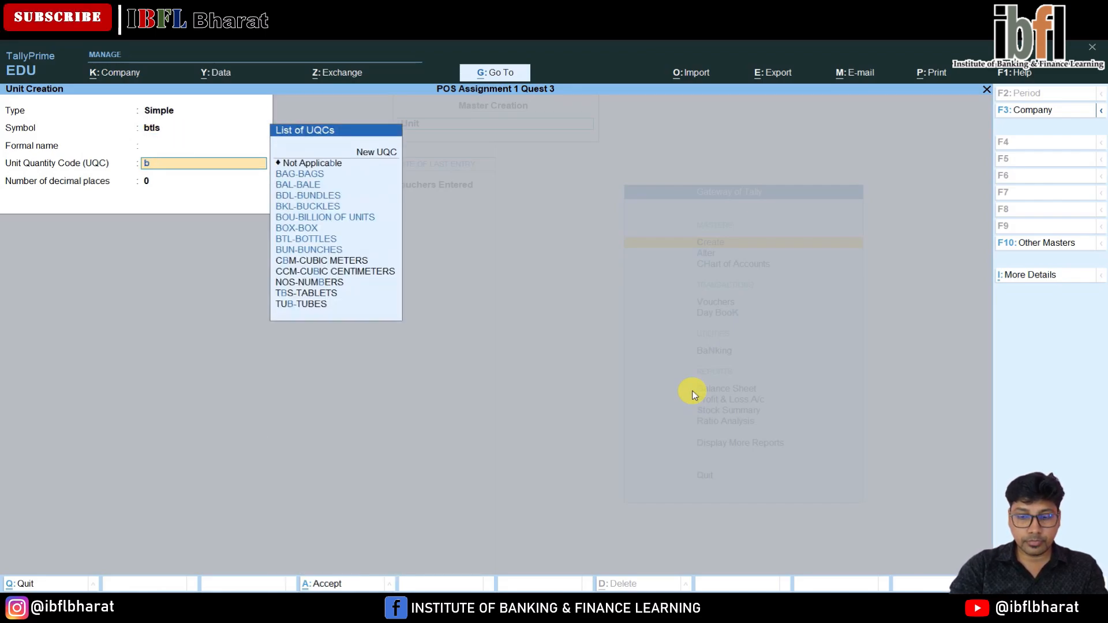
{"action": "type", "text": "o"}
{"action": "key", "text": "Down"}
{"action": "key", "text": "Down"}
{"action": "key", "text": "Down"}
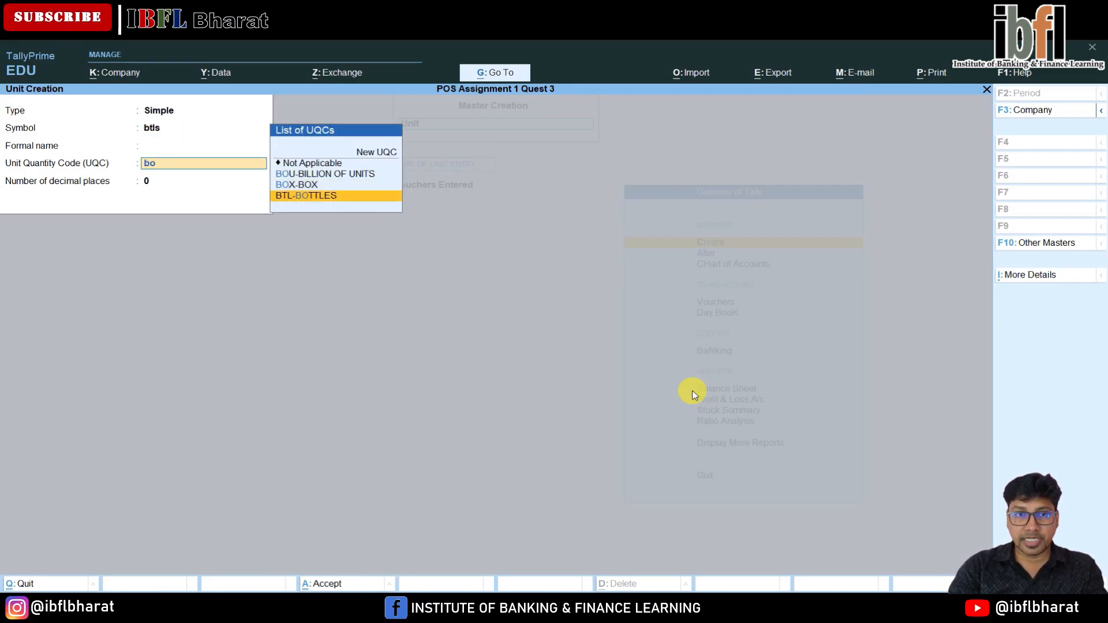
{"action": "key", "text": "Return"}
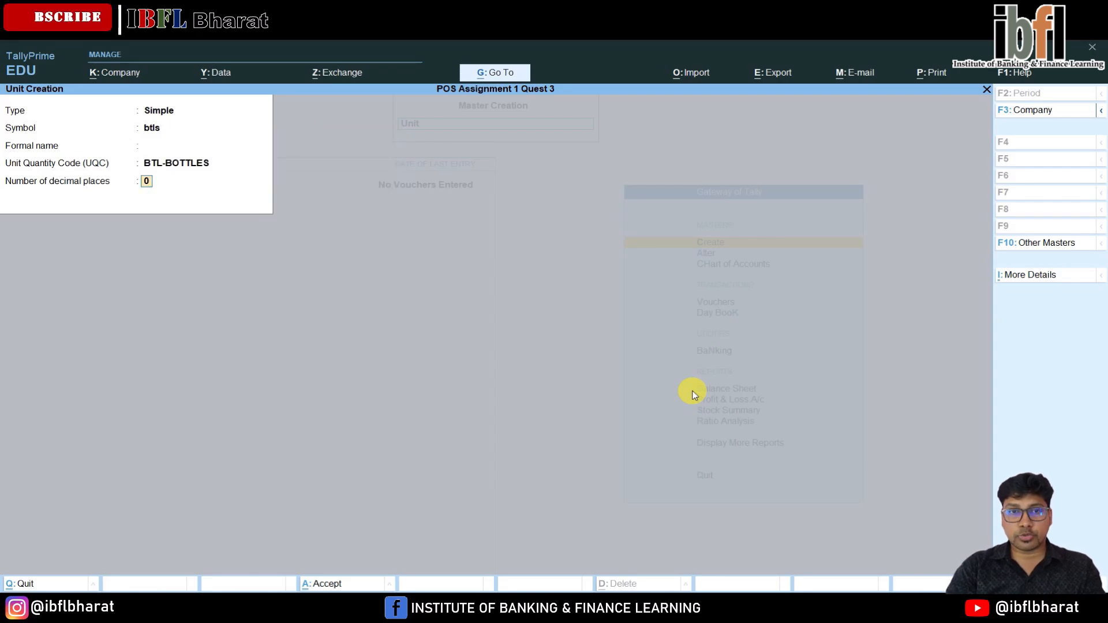
{"action": "key", "text": "Return"}
{"action": "key", "text": "Return"}
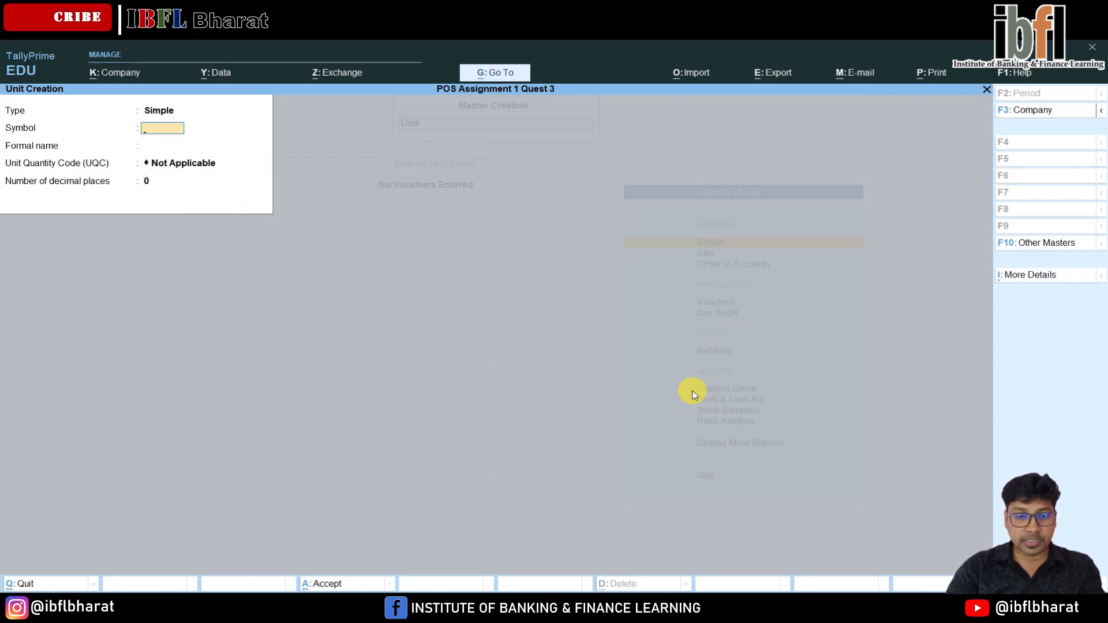
Leave unit creation and start a new stock item named Tea under Primary, with no alias.
{"action": "key", "text": "Escape"}
{"action": "key", "text": "Up"}
{"action": "key", "text": "Return"}
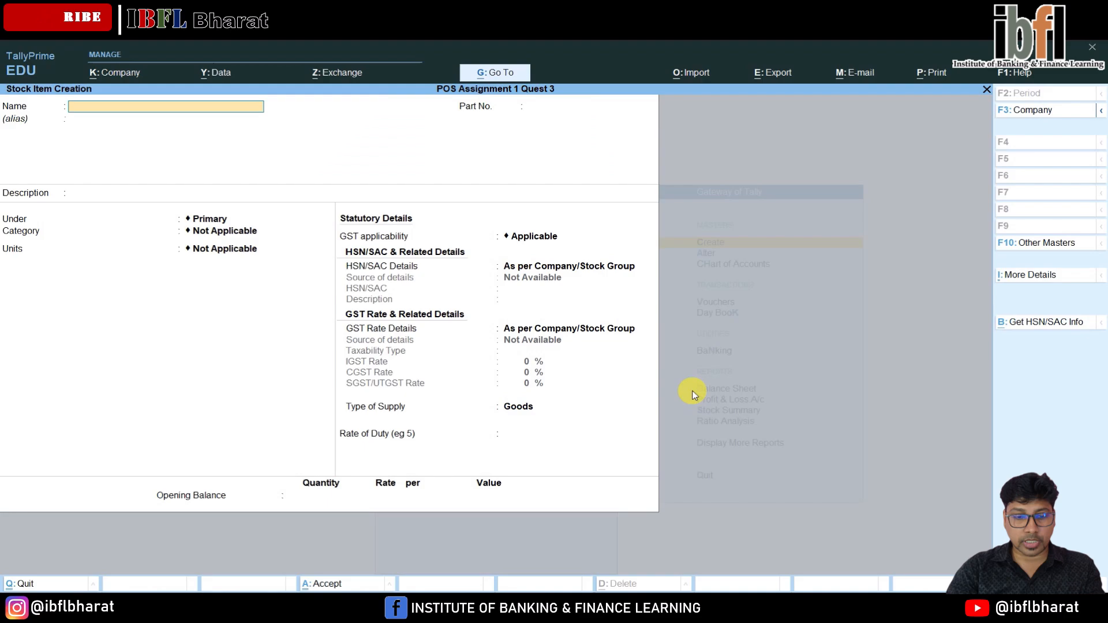
{"action": "type", "text": "Tea"}
{"action": "key", "text": "Return"}
{"action": "key", "text": "Return"}
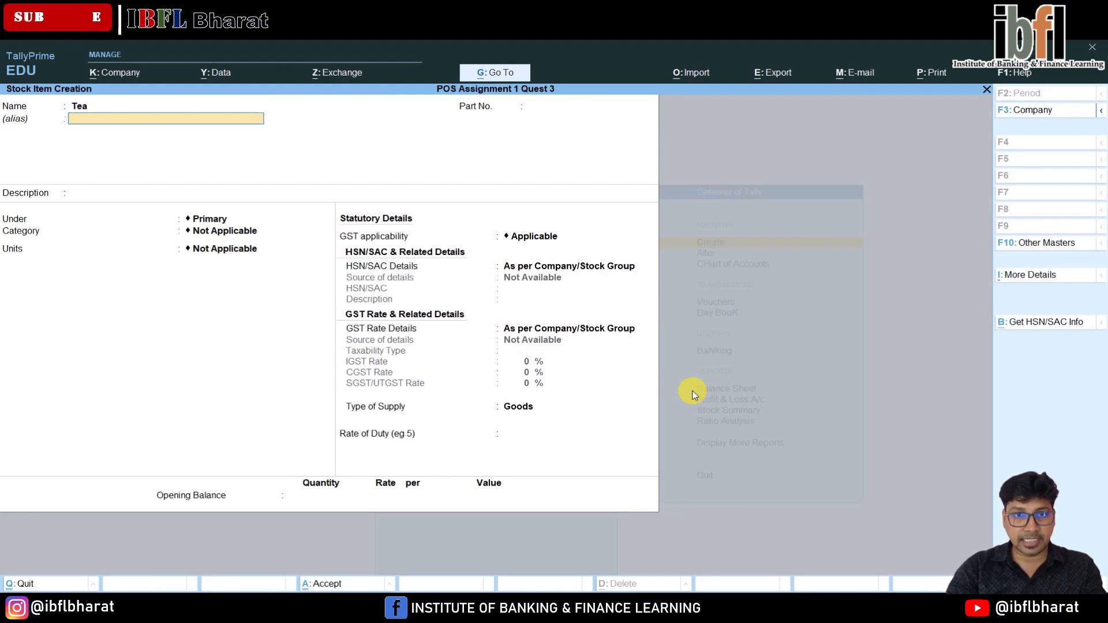
{"action": "key", "text": "Return"}
{"action": "key", "text": "Return"}
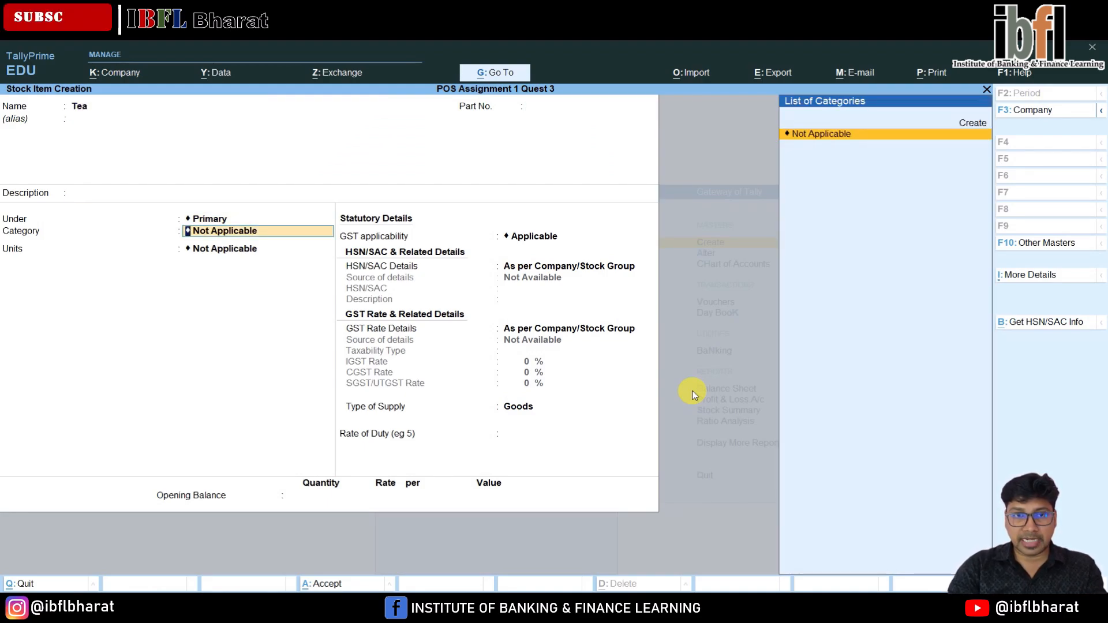
Set Tea's unit to pkt with category Not Applicable, leaving components and standard rates at No.
{"action": "key", "text": "Return"}
{"action": "key", "text": "Down"}
{"action": "key", "text": "Down"}
{"action": "key", "text": "Down"}
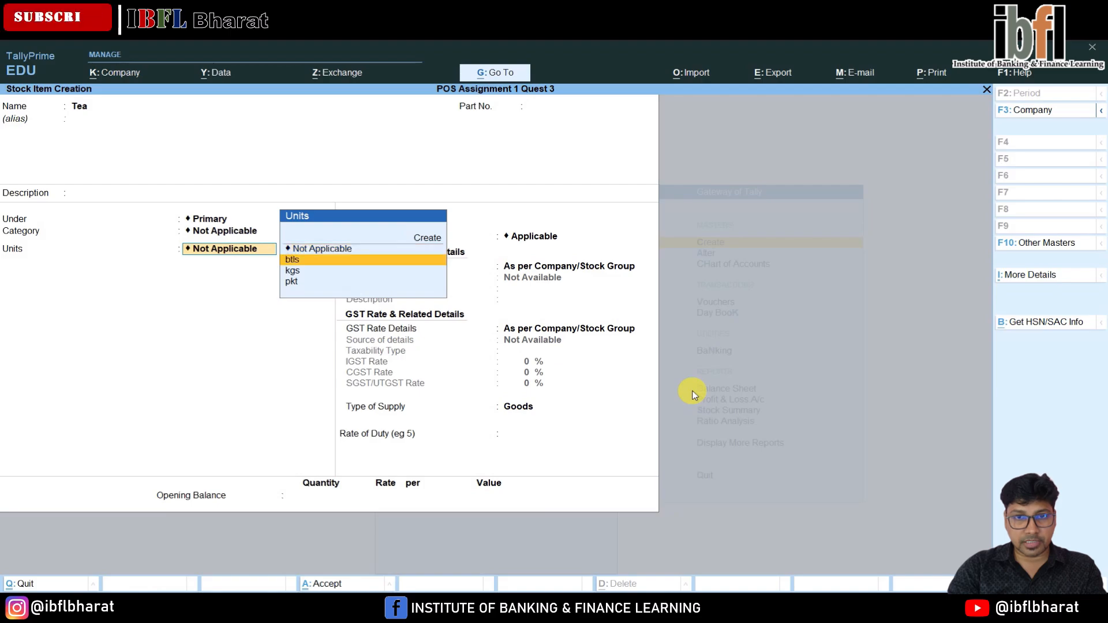
{"action": "key", "text": "Return"}
{"action": "key", "text": "Return"}
{"action": "key", "text": "Return"}
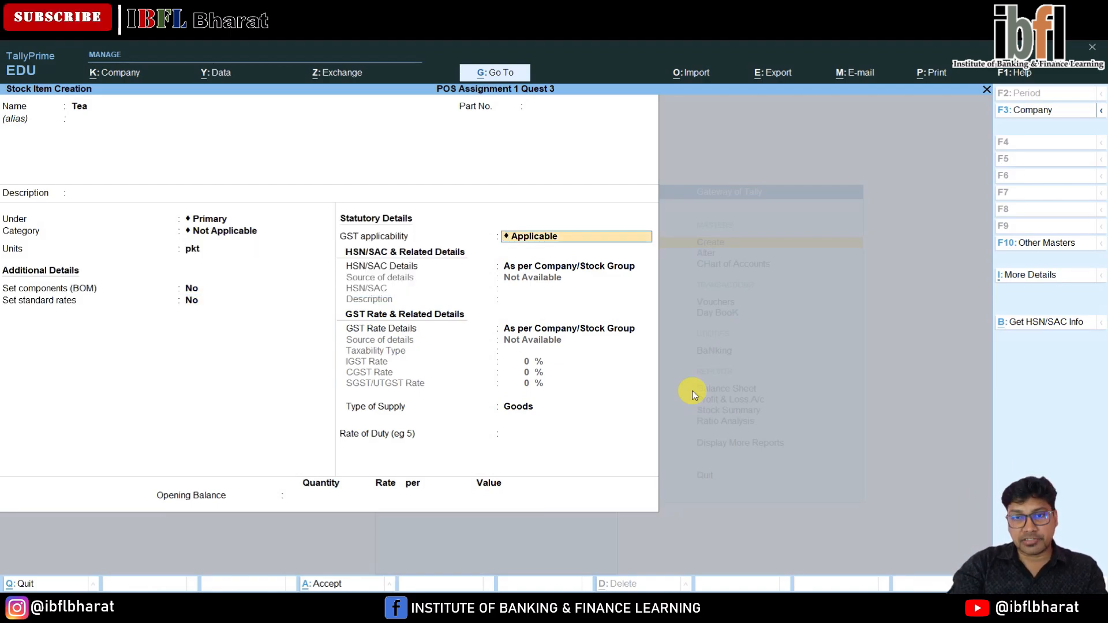
Keep GST applicable for Tea and set its HSN/SAC details and GST rate details to Specify Details Here, leaving the HSN/SAC code blank.
{"action": "key", "text": "Return"}
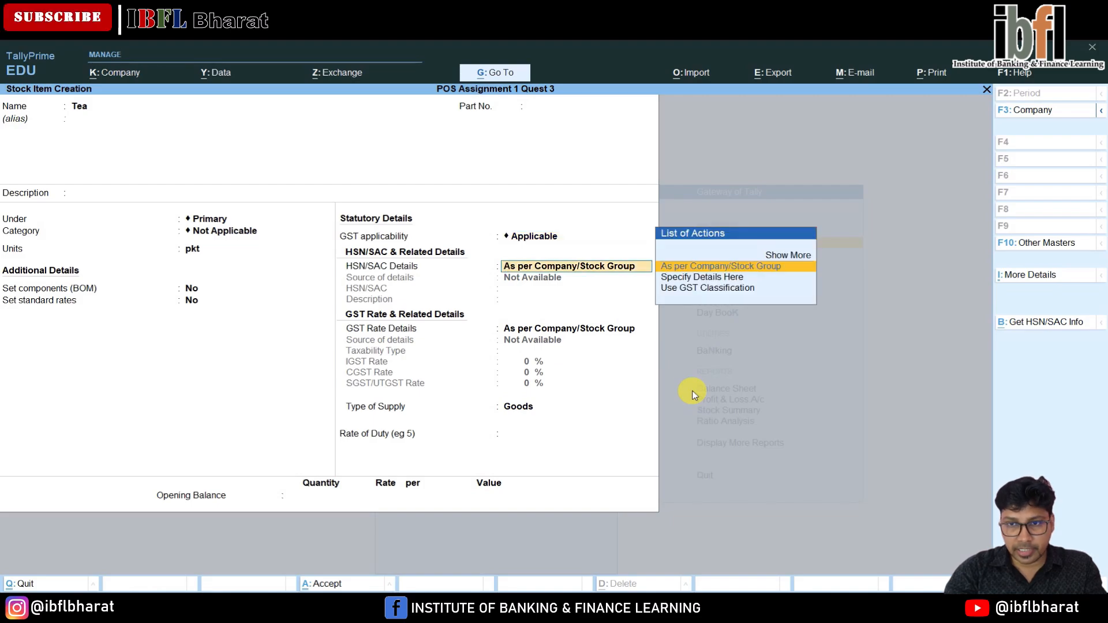
{"action": "key", "text": "Down"}
{"action": "key", "text": "Return"}
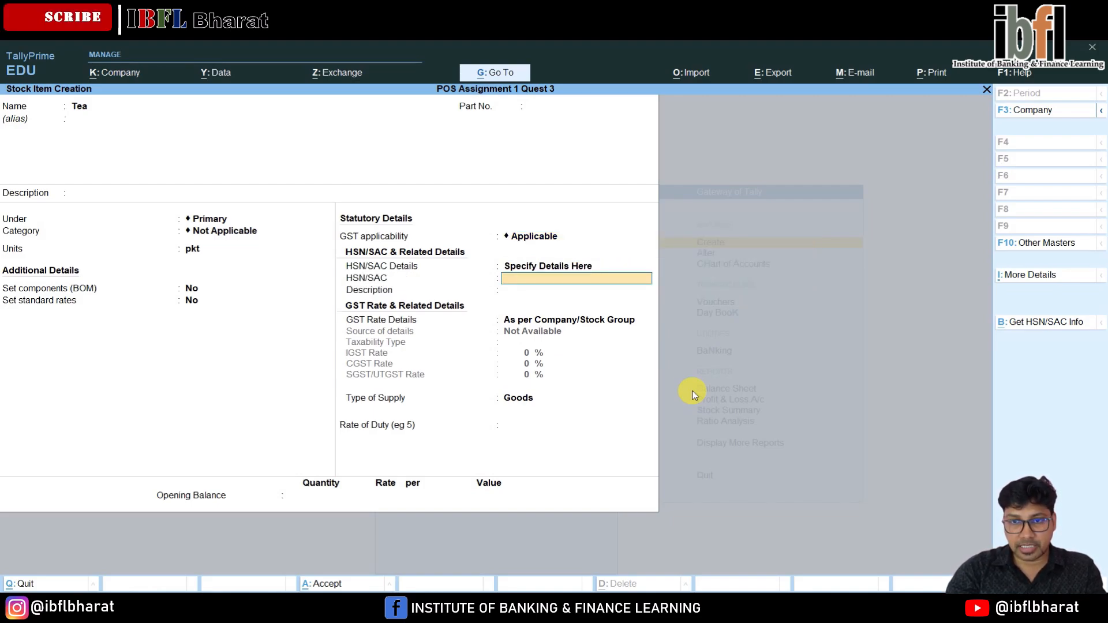
{"action": "key", "text": "Return"}
{"action": "key", "text": "Return"}
{"action": "key", "text": "Down"}
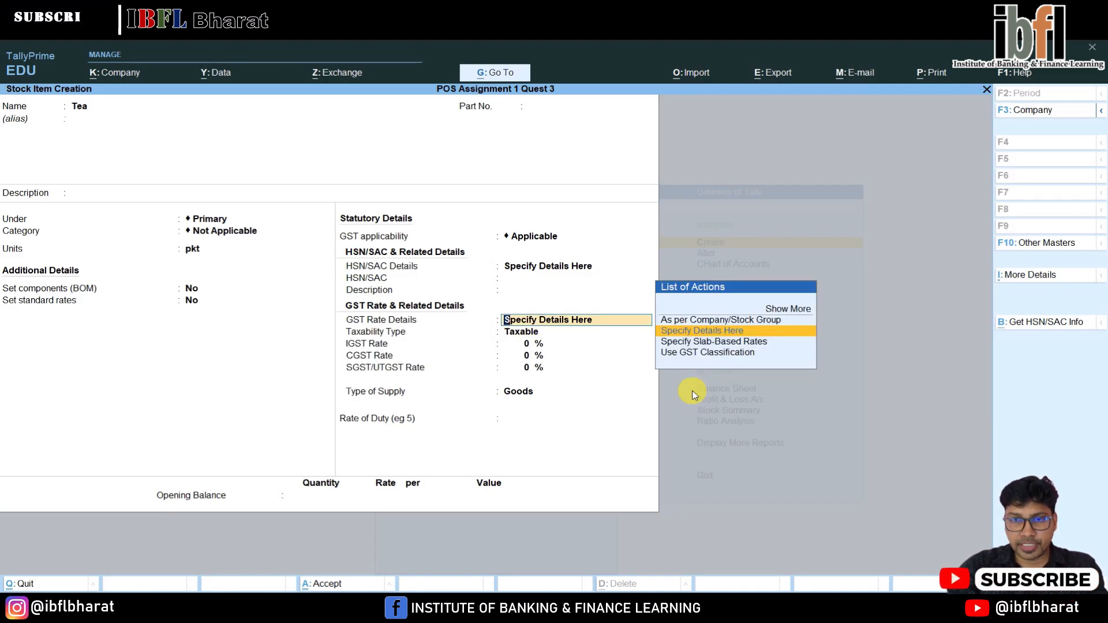
{"action": "key", "text": "Return"}
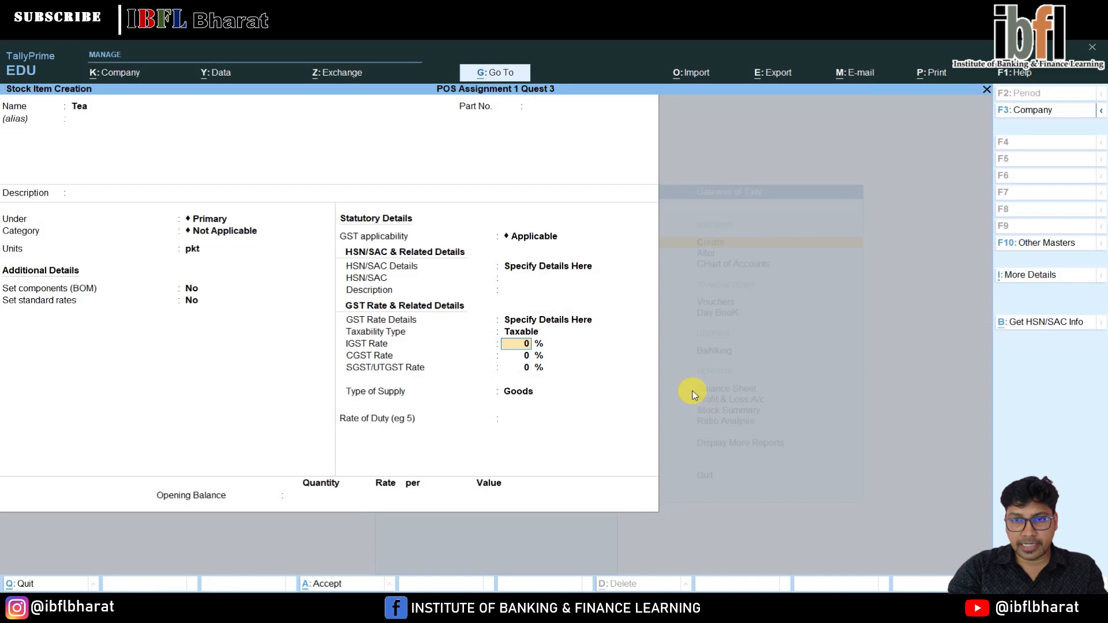
Set Tea's IGST rate to 5%, keep the supply type Goods, and save the stock item without an opening balance.
{"action": "type", "text": "5"}
{"action": "key", "text": "Return"}
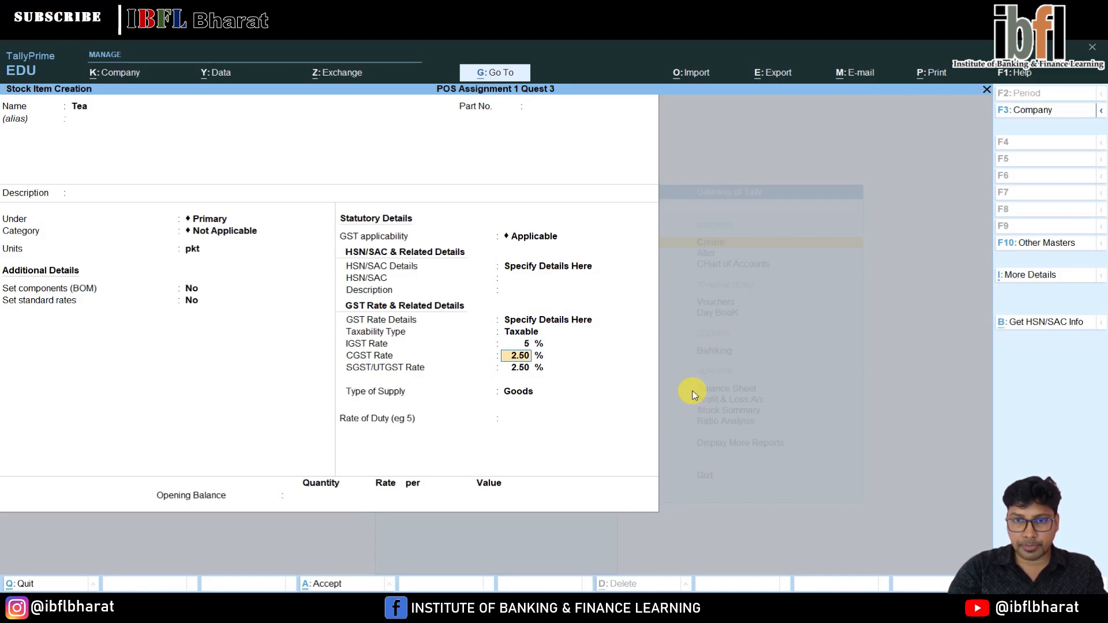
{"action": "key", "text": "Return"}
{"action": "key", "text": "Return"}
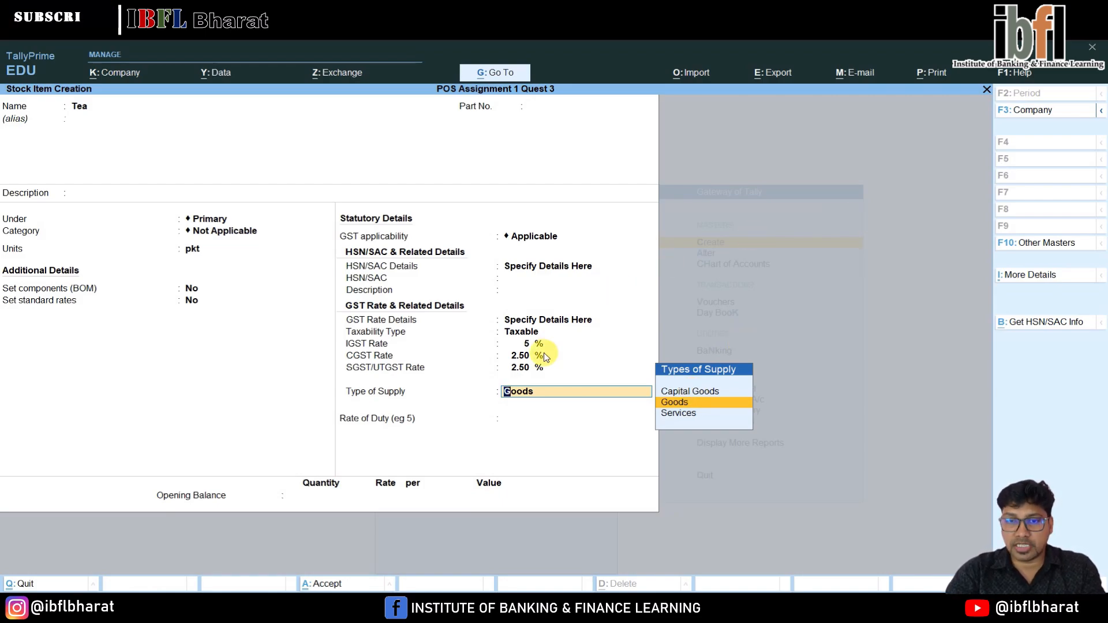
{"action": "key", "text": "Return"}
{"action": "key", "text": "Return"}
{"action": "key", "text": "Return"}
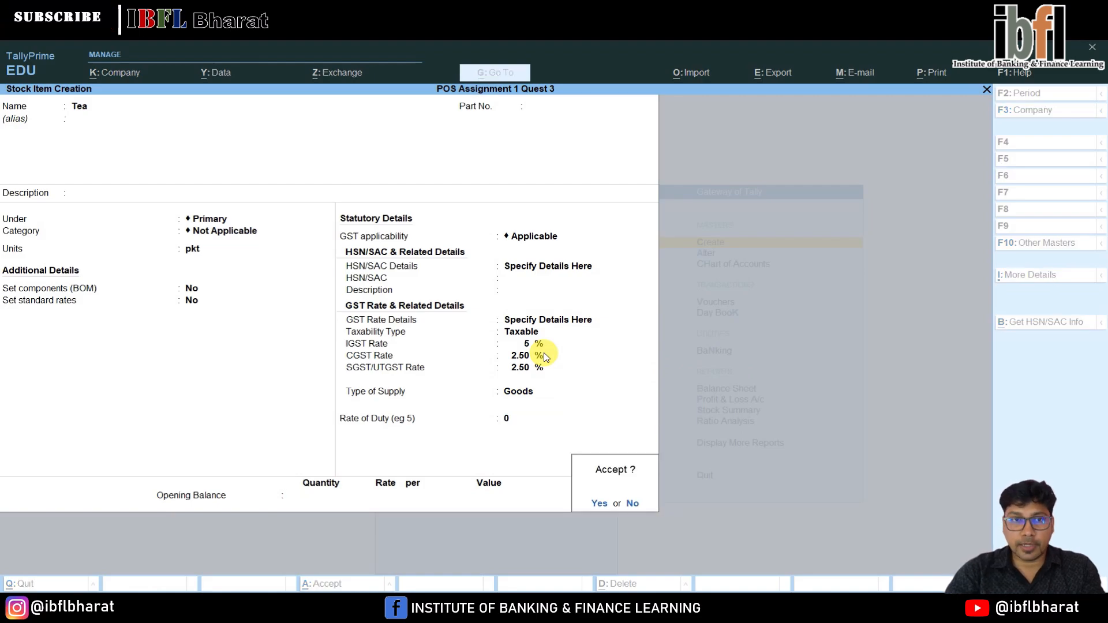
{"action": "key", "text": "Return"}
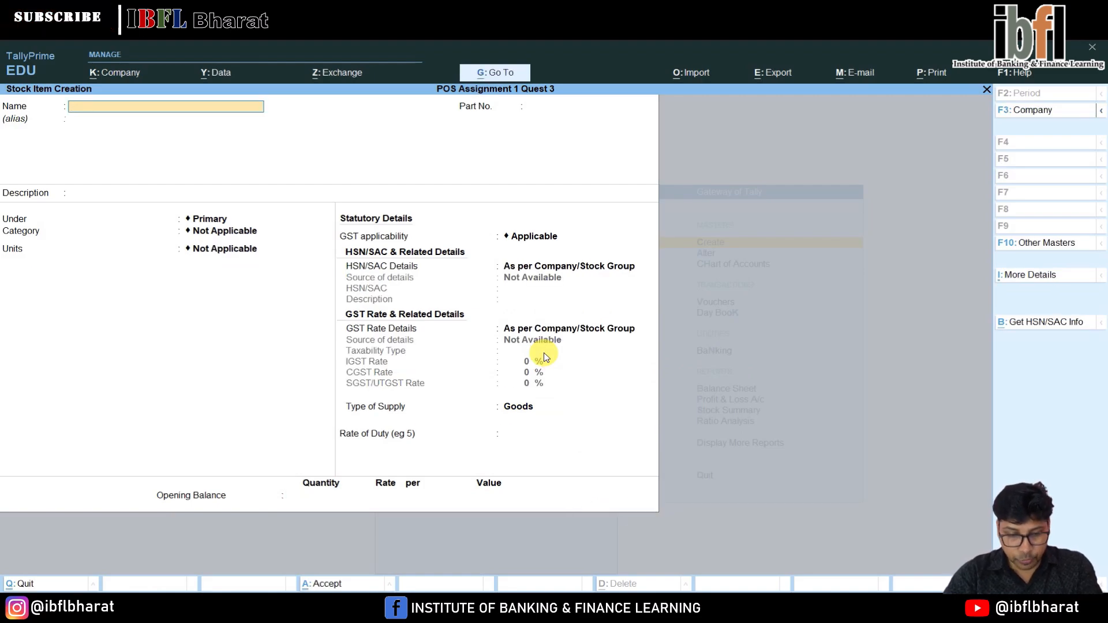
Name the new stock item Coffee, keep it under Primary with category Not Applicable, and set its unit to pkt.
{"action": "type", "text": "Coff"}
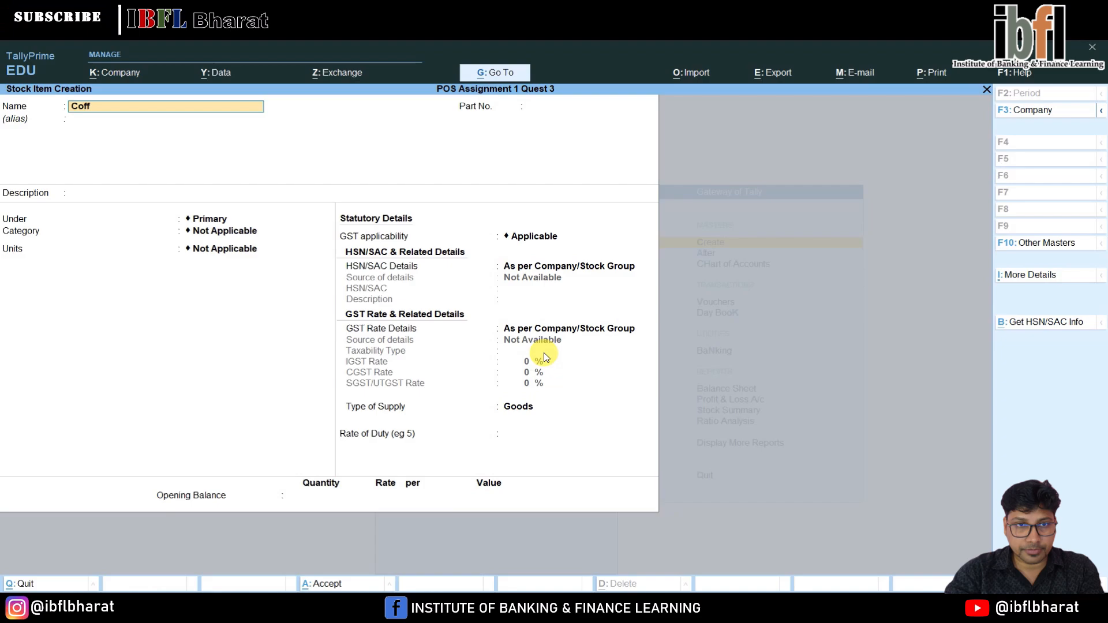
{"action": "key", "text": "Return"}
{"action": "key", "text": "Return"}
{"action": "key", "text": "Return"}
{"action": "key", "text": "Return"}
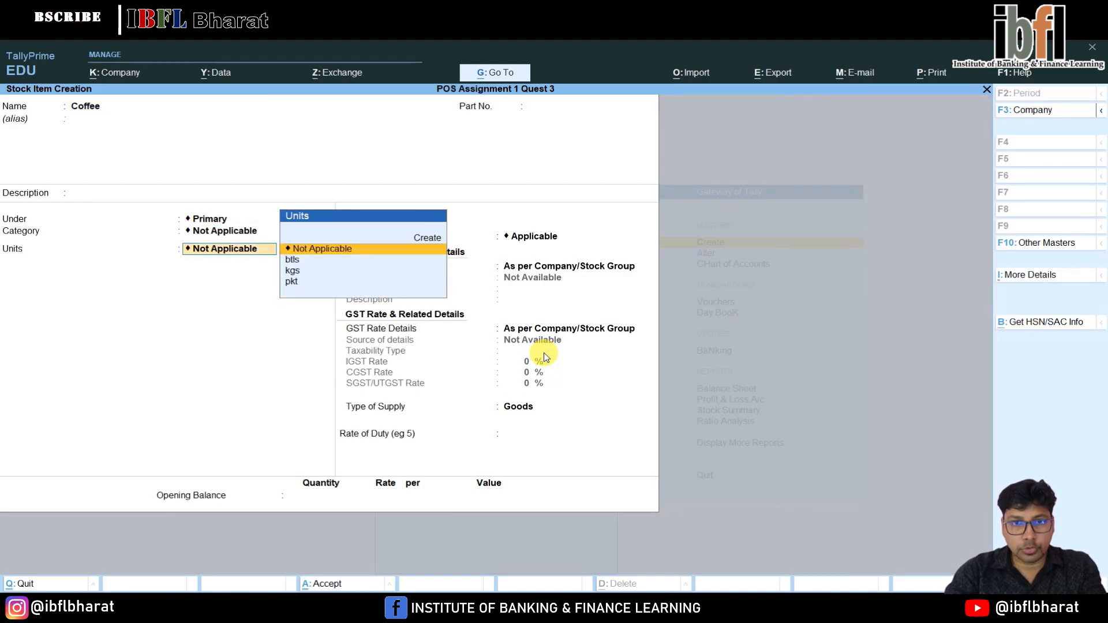
{"action": "key", "text": "Down"}
{"action": "key", "text": "Down"}
{"action": "key", "text": "Down"}
{"action": "key", "text": "Return"}
Leave Coffee's components, standard rates and HSN/SAC details at their defaults, and set its GST rate details to Specify Details Here with taxability Taxable.
{"action": "key", "text": "Return"}
{"action": "key", "text": "Return"}
{"action": "key", "text": "Return"}
{"action": "key", "text": "Return"}
{"action": "key", "text": "Return"}
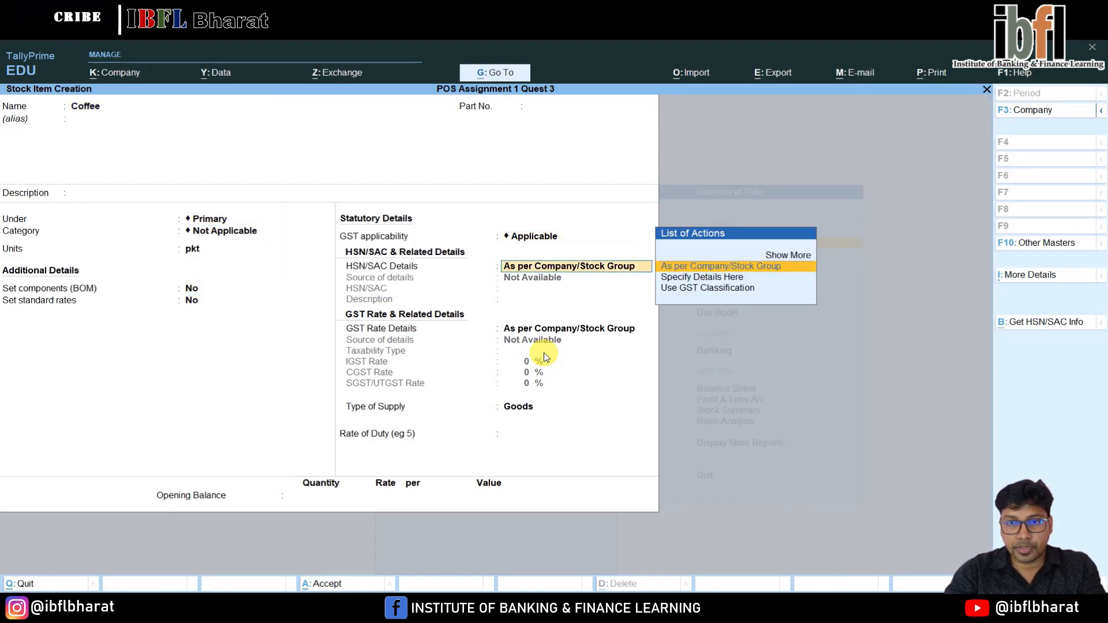
{"action": "key", "text": "BackSpace"}
{"action": "key", "text": "Down"}
{"action": "key", "text": "Return"}
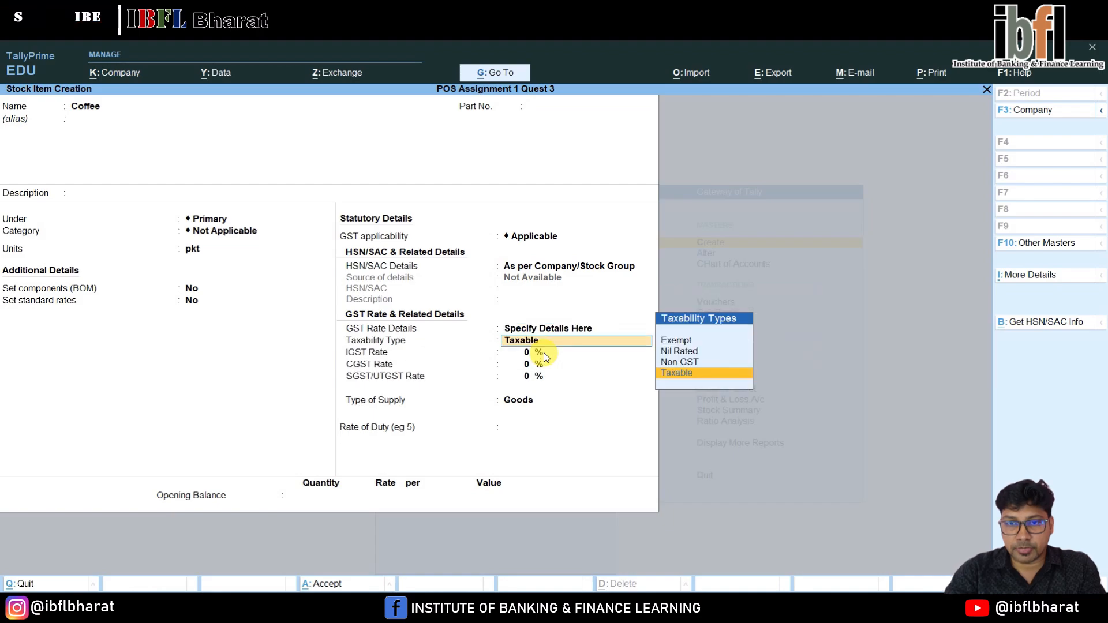
{"action": "key", "text": "Return"}
Set Coffee's IGST rate to 5%, keep the supply type Goods, and save the stock item without an opening balance.
{"action": "type", "text": "5"}
{"action": "key", "text": "Return"}
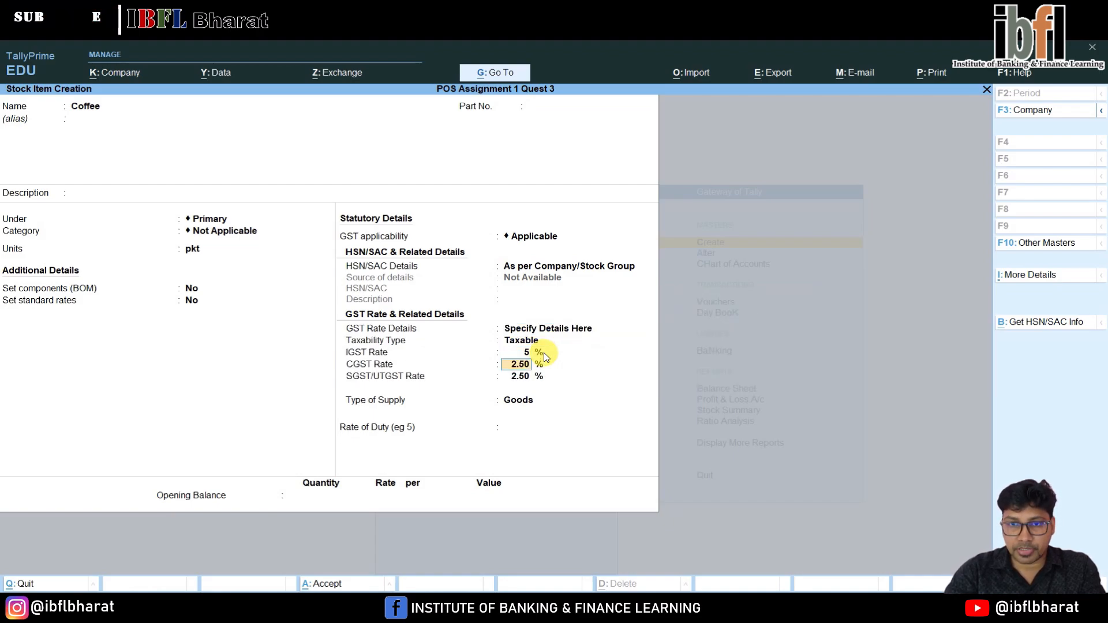
{"action": "key", "text": "Return"}
{"action": "key", "text": "Return"}
{"action": "key", "text": "Return"}
{"action": "key", "text": "Return"}
{"action": "key", "text": "Return"}
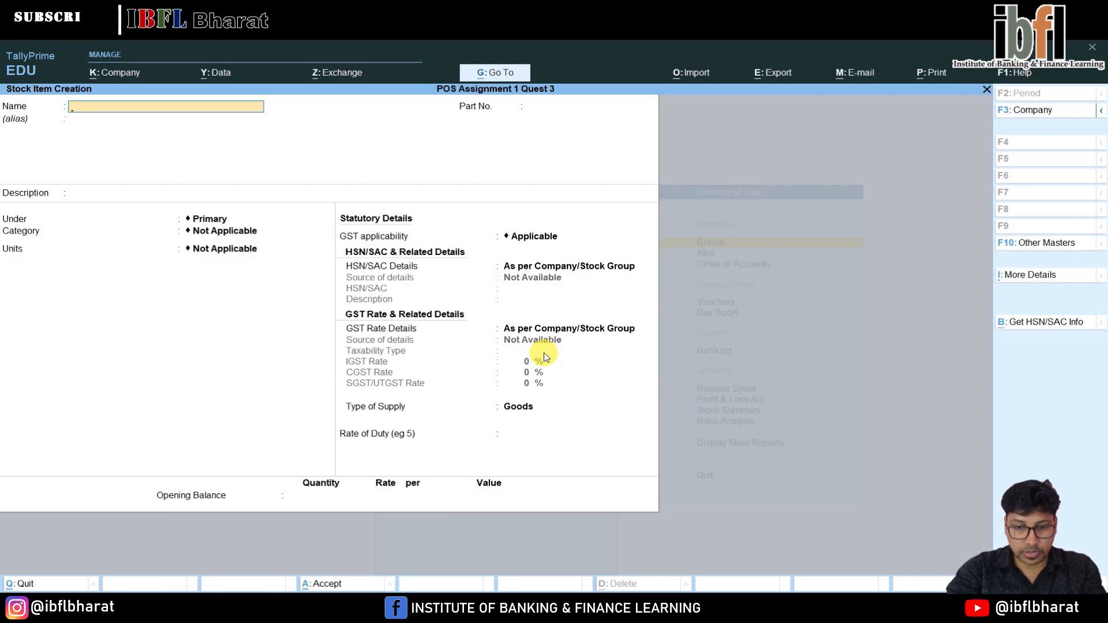
Name the next stock item Sugar, keep it under Primary with category Not Applicable, and set its unit to kgs.
{"action": "type", "text": "Sugar"}
{"action": "key", "text": "Return"}
{"action": "key", "text": "Return"}
{"action": "key", "text": "Return"}
{"action": "key", "text": "Return"}
{"action": "key", "text": "Return"}
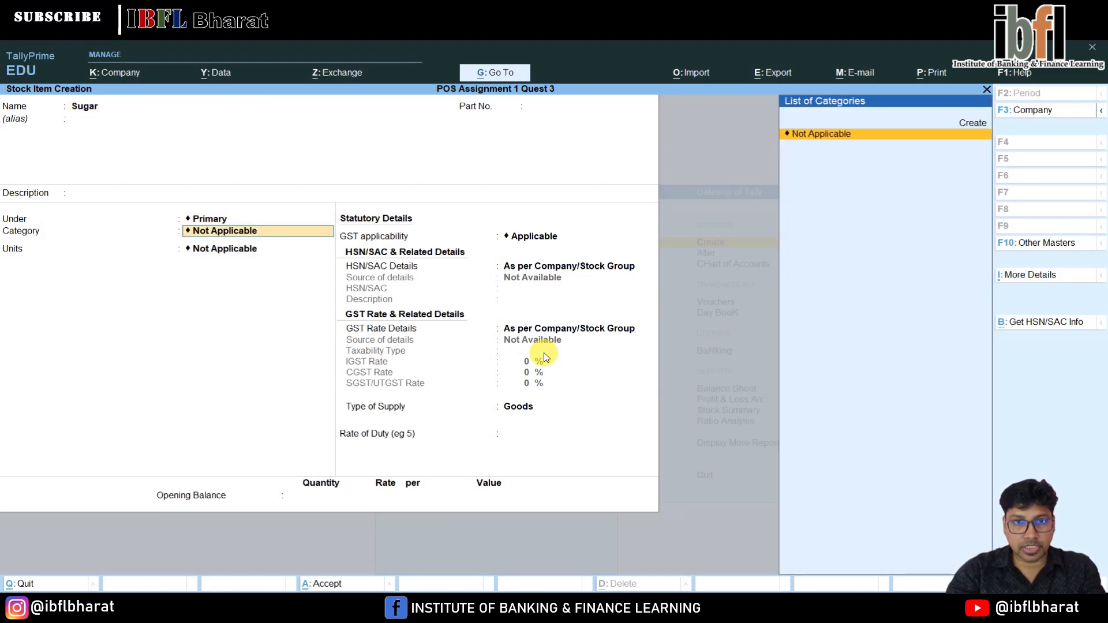
{"action": "key", "text": "Return"}
{"action": "key", "text": "Down"}
{"action": "key", "text": "Down"}
{"action": "key", "text": "Return"}
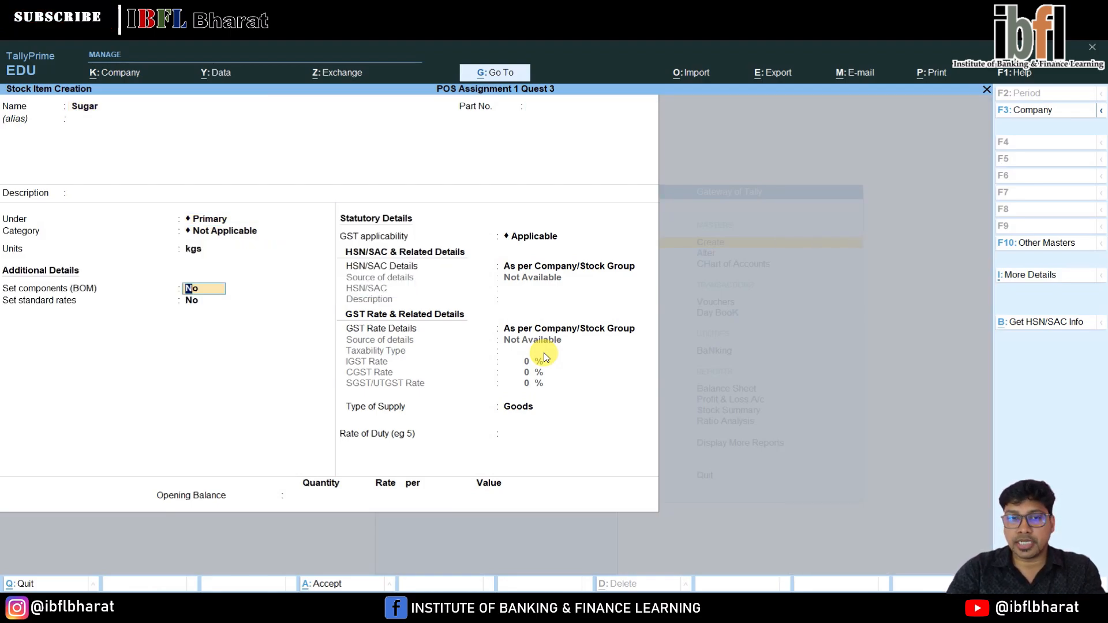
Leave Sugar's components, standard rates and HSN/SAC details at their defaults, and set its GST rate details to Specify Details Here with taxability Taxable.
{"action": "key", "text": "Return"}
{"action": "key", "text": "Return"}
{"action": "key", "text": "Return"}
{"action": "key", "text": "Return"}
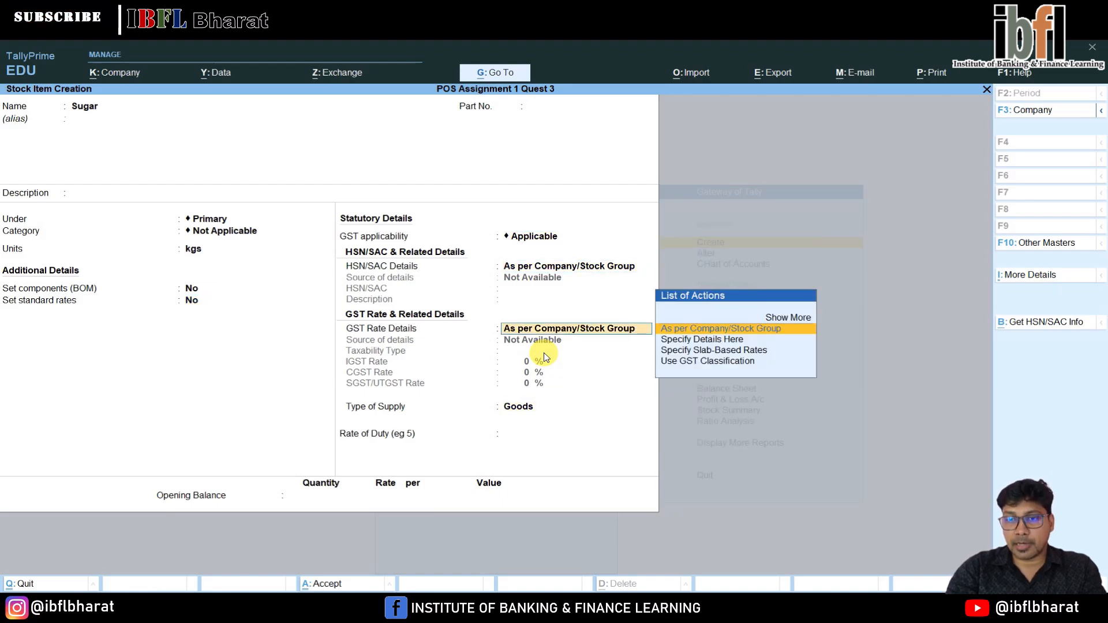
{"action": "key", "text": "Down"}
{"action": "key", "text": "Return"}
{"action": "key", "text": "Return"}
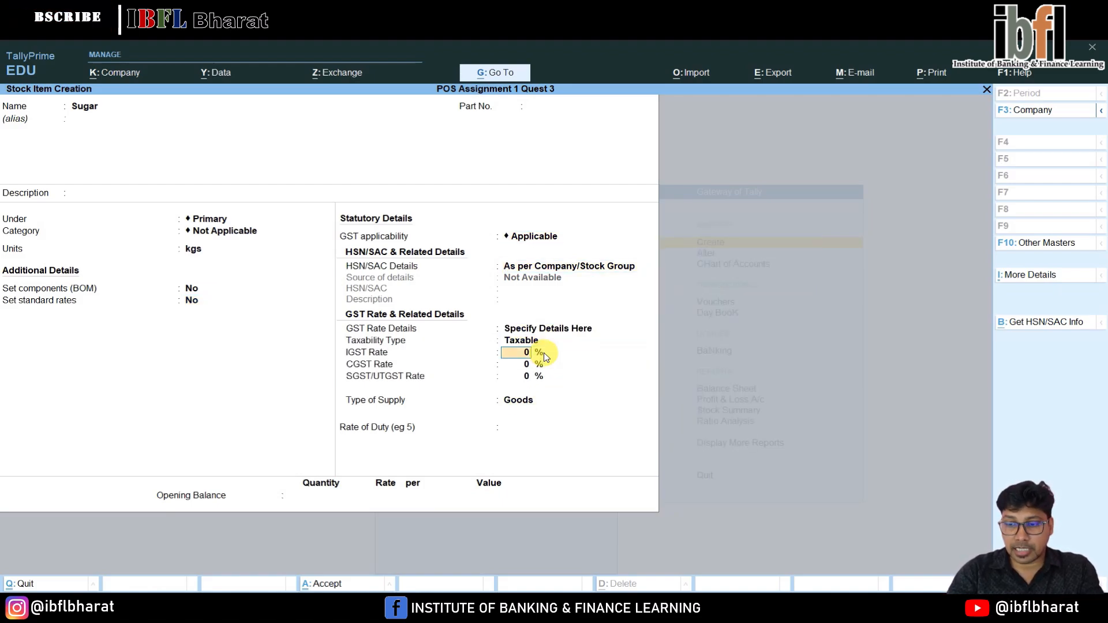
Set Sugar's IGST rate to 5%, keep the supply type Goods, and save the stock item without an opening balance.
{"action": "type", "text": "5"}
{"action": "key", "text": "Return"}
{"action": "key", "text": "Return"}
{"action": "key", "text": "Return"}
{"action": "key", "text": "Return"}
{"action": "key", "text": "Return"}
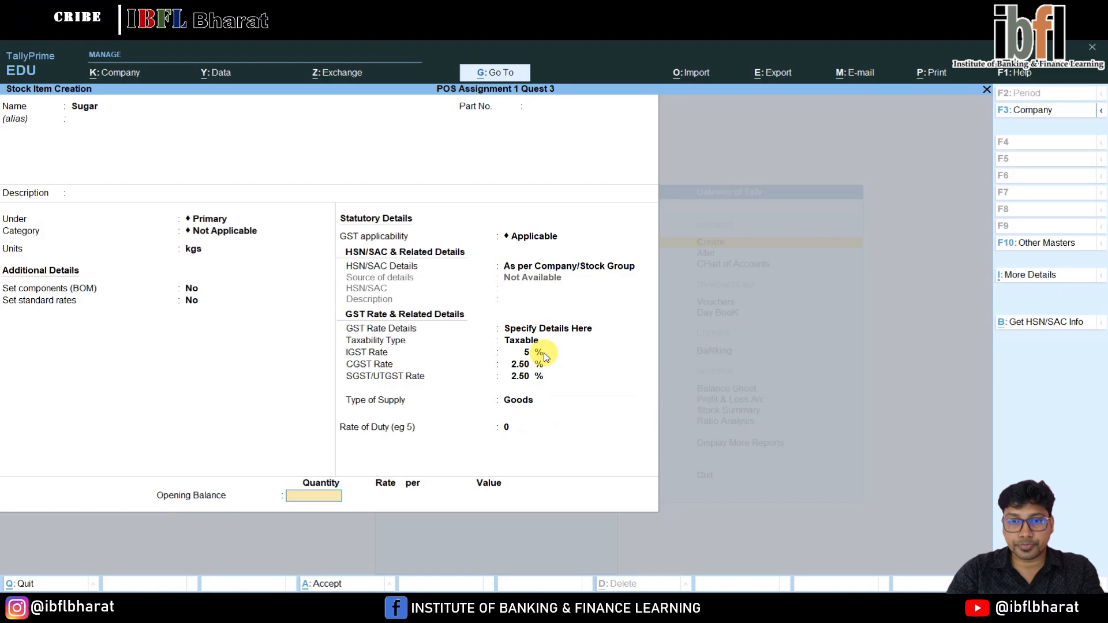
{"action": "key", "text": "Return"}
{"action": "key", "text": "Return"}
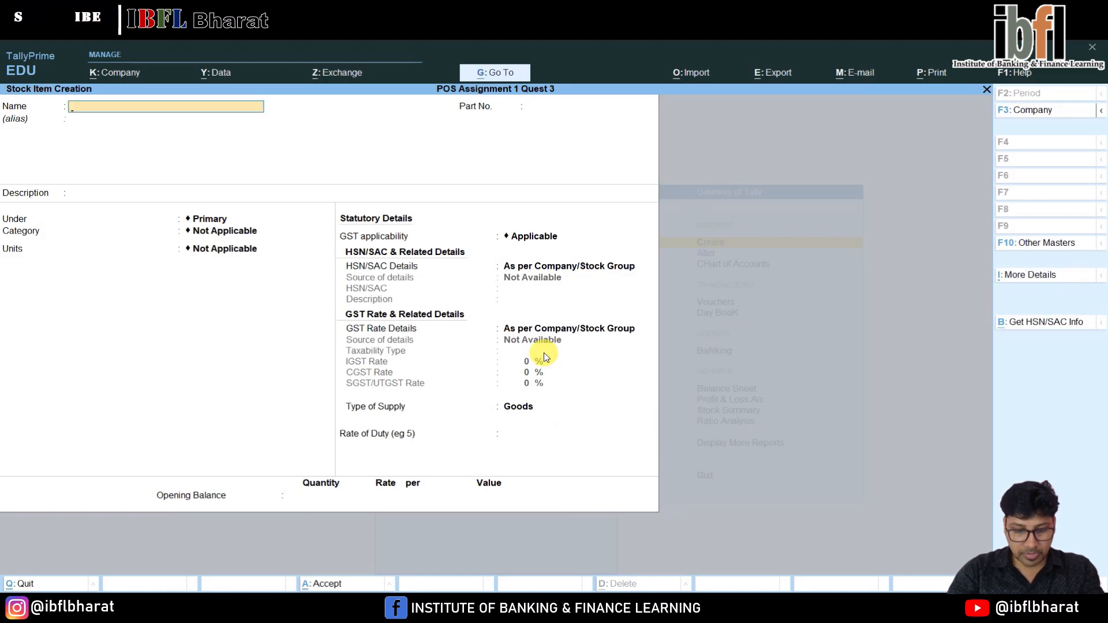
Name the next stock item Edible Oil, keep it under Primary with category Not Applicable, and set its unit to btls.
{"action": "type", "text": "Edible"}
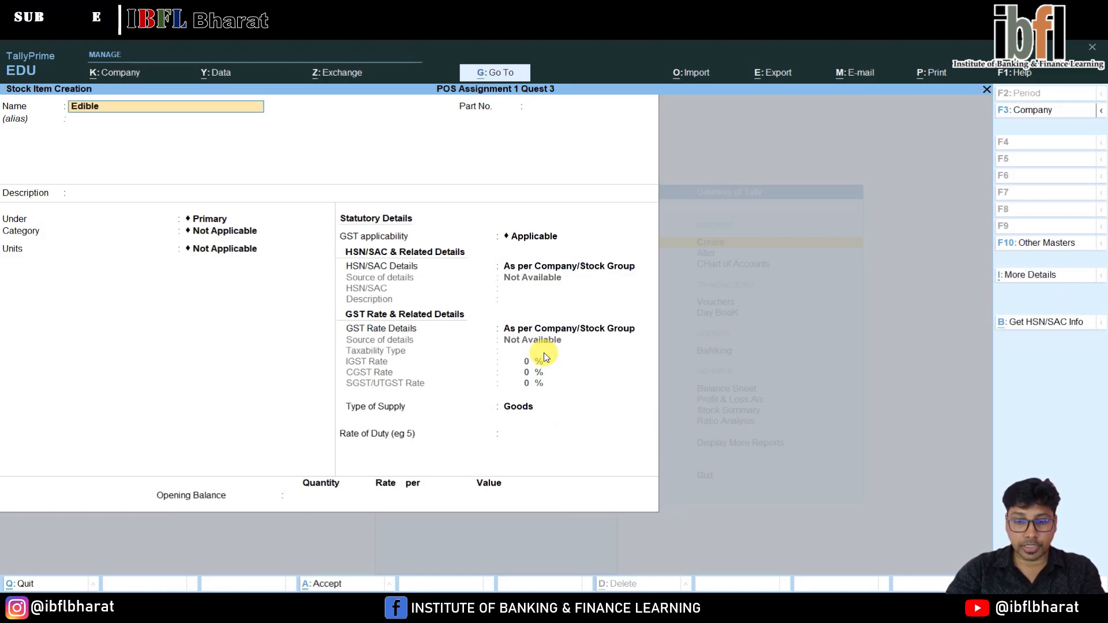
{"action": "type", "text": " Oil"}
{"action": "key", "text": "Return"}
{"action": "key", "text": "Return"}
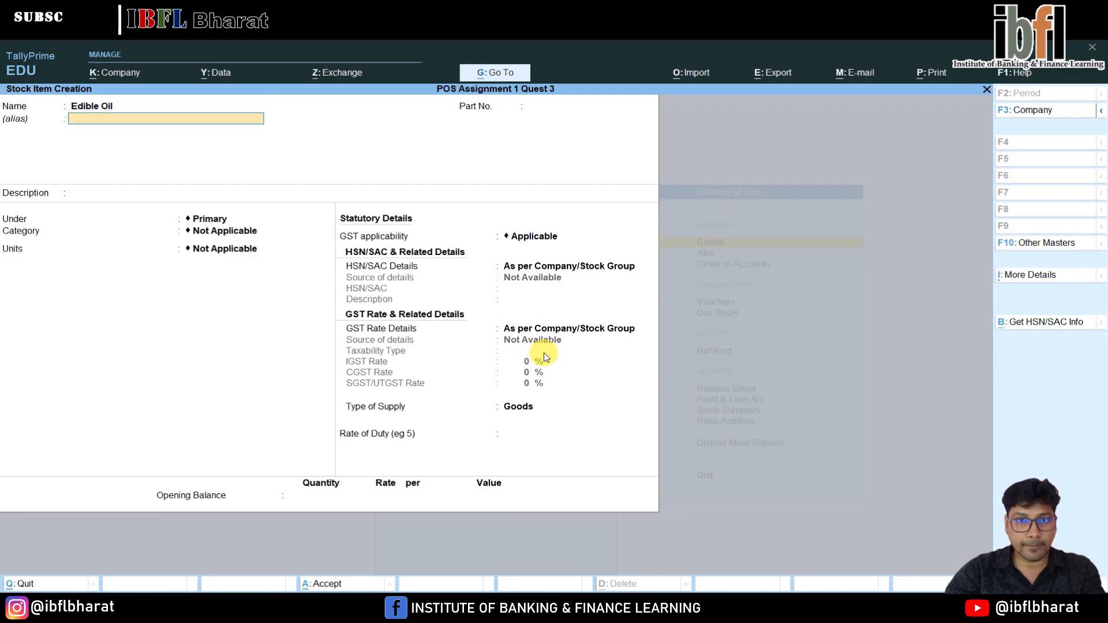
{"action": "key", "text": "Return"}
{"action": "key", "text": "Return"}
{"action": "key", "text": "Return"}
{"action": "key", "text": "Down"}
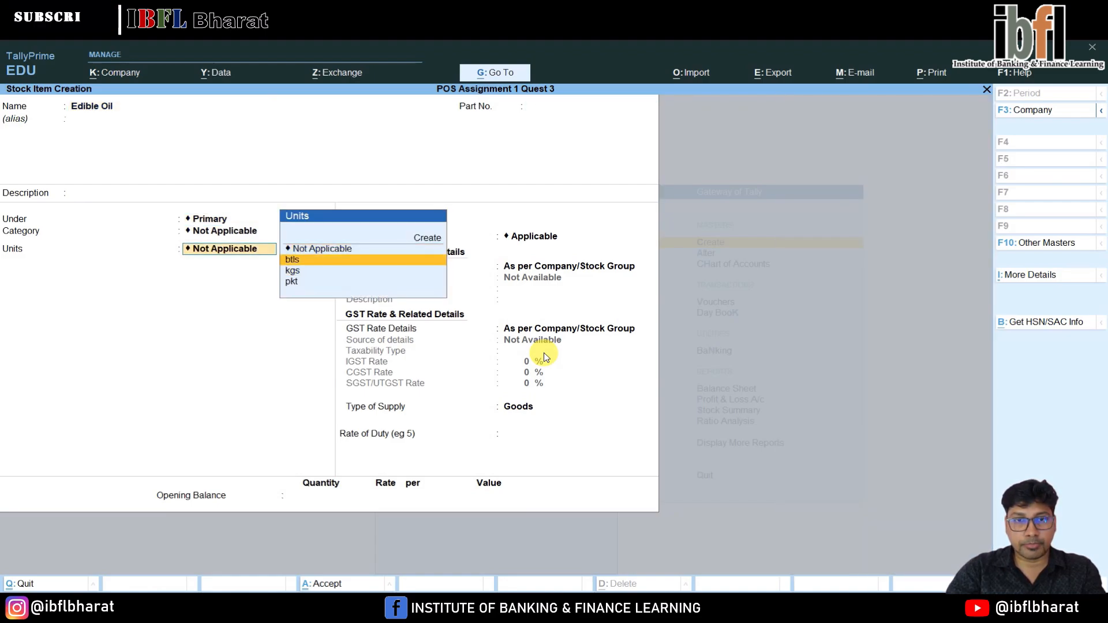
{"action": "key", "text": "Return"}
Leave Edible Oil's components, standard rates and HSN/SAC details at their defaults, and set its GST rate details to Specify Details Here with taxability Taxable.
{"action": "key", "text": "Return"}
{"action": "key", "text": "Return"}
{"action": "key", "text": "Return"}
{"action": "key", "text": "Return"}
{"action": "key", "text": "Return"}
{"action": "key", "text": "BackSpace"}
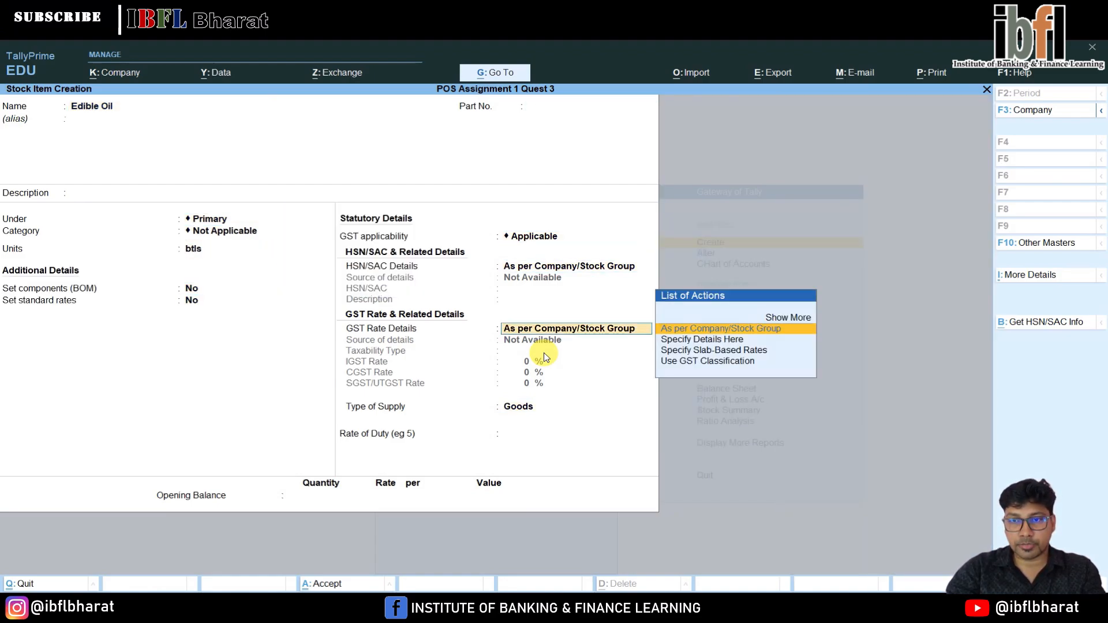
{"action": "key", "text": "Down"}
{"action": "key", "text": "Return"}
{"action": "key", "text": "Return"}
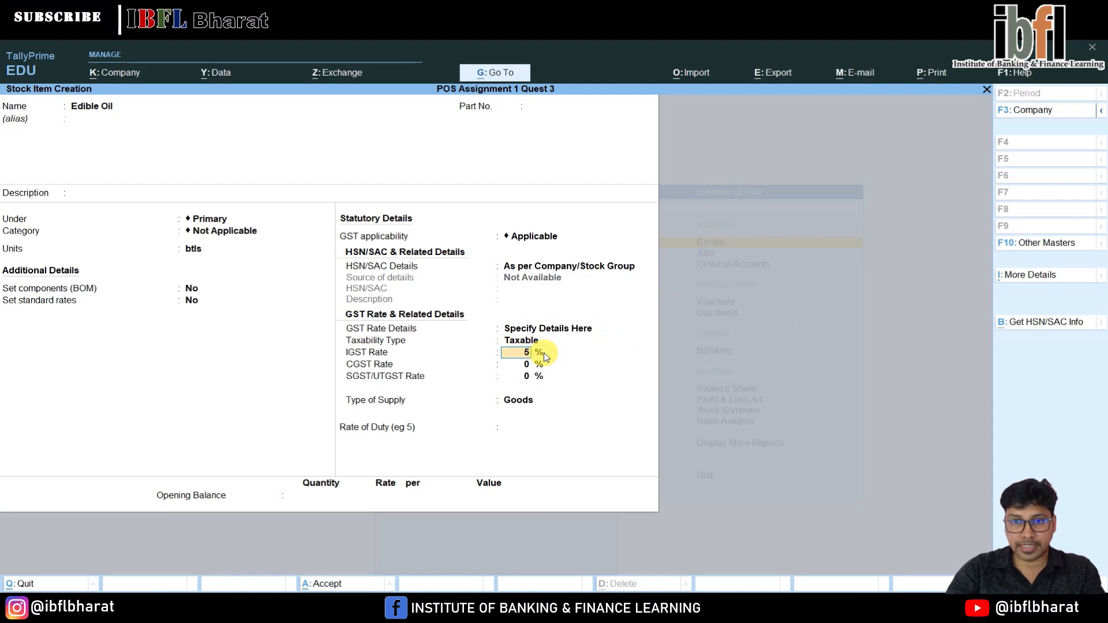
Set Edible Oil's IGST rate to 5%, keep the supply type Goods, and save the stock item without an opening balance.
{"action": "type", "text": "5"}
{"action": "key", "text": "Return"}
{"action": "key", "text": "Return"}
{"action": "key", "text": "Return"}
{"action": "key", "text": "Return"}
{"action": "key", "text": "Return"}
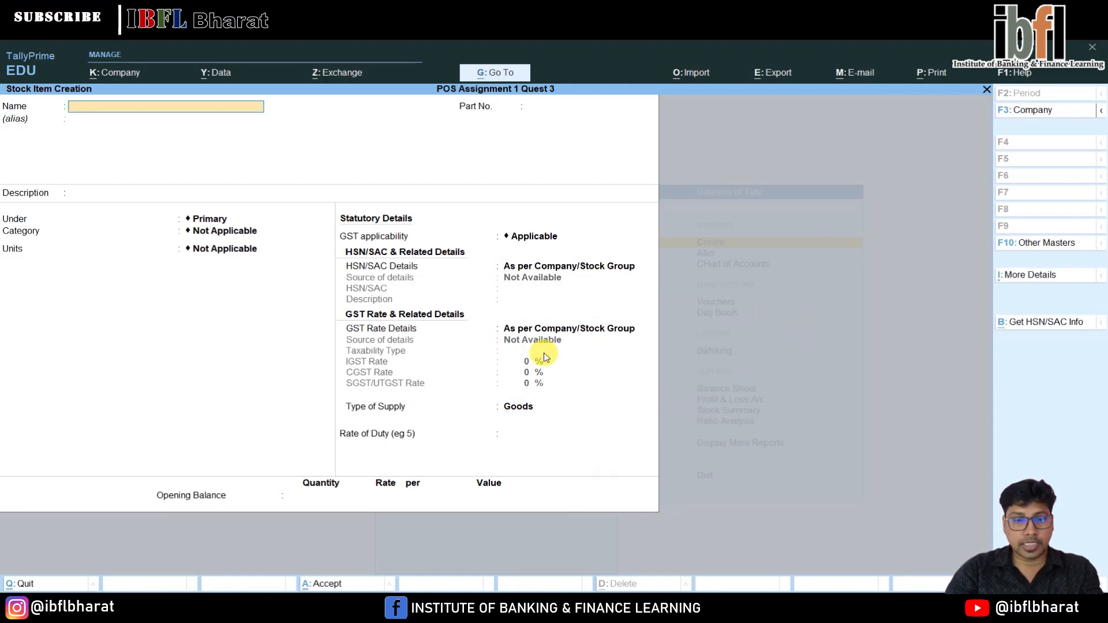
Leave stock item creation and start creating a new ledger master.
{"action": "key", "text": "Escape"}
{"action": "key", "text": "Return"}
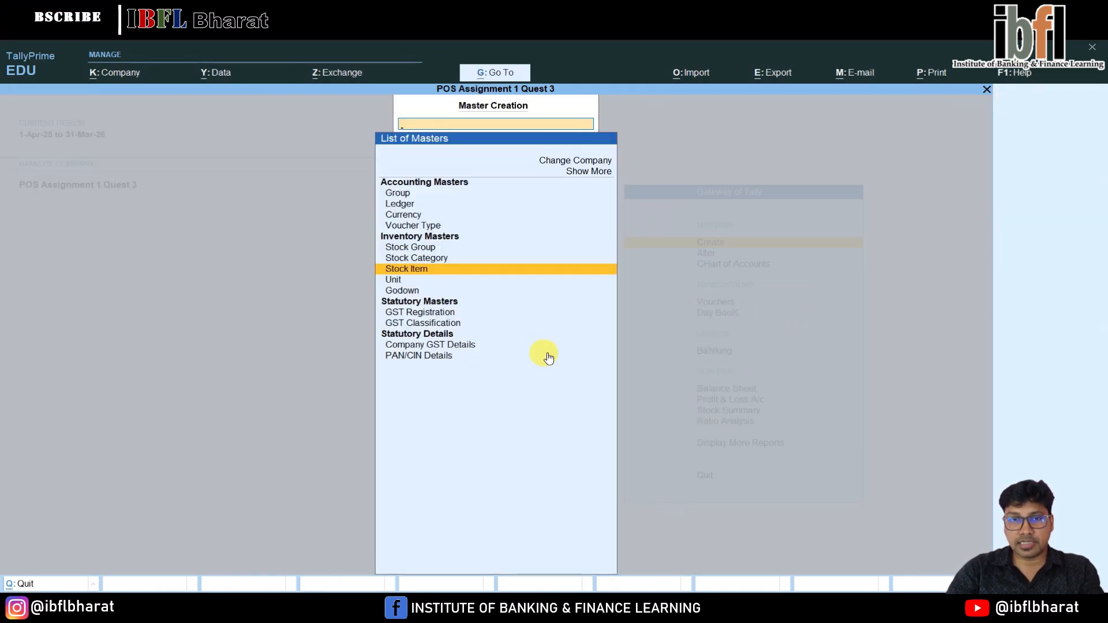
{"action": "key", "text": "Up"}
{"action": "key", "text": "Up"}
{"action": "key", "text": "Up"}
{"action": "key", "text": "Up"}
{"action": "key", "text": "Up"}
{"action": "key", "text": "Return"}
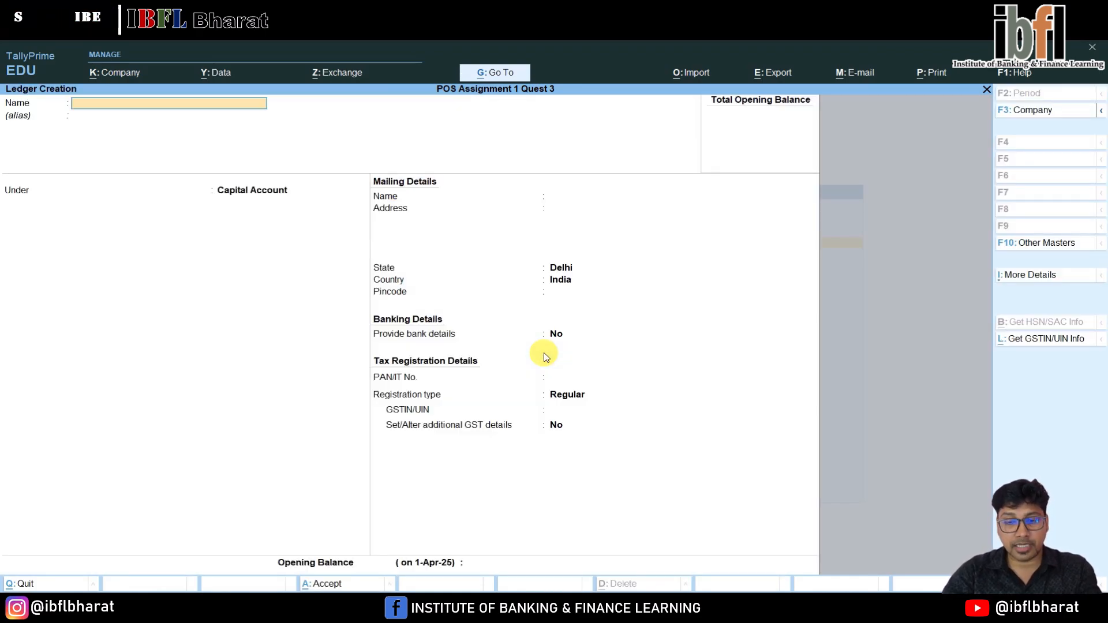
Name the ledger Sales@5% and place it under Sales Accounts, with no alias.
{"action": "type", "text": "Sales@"}
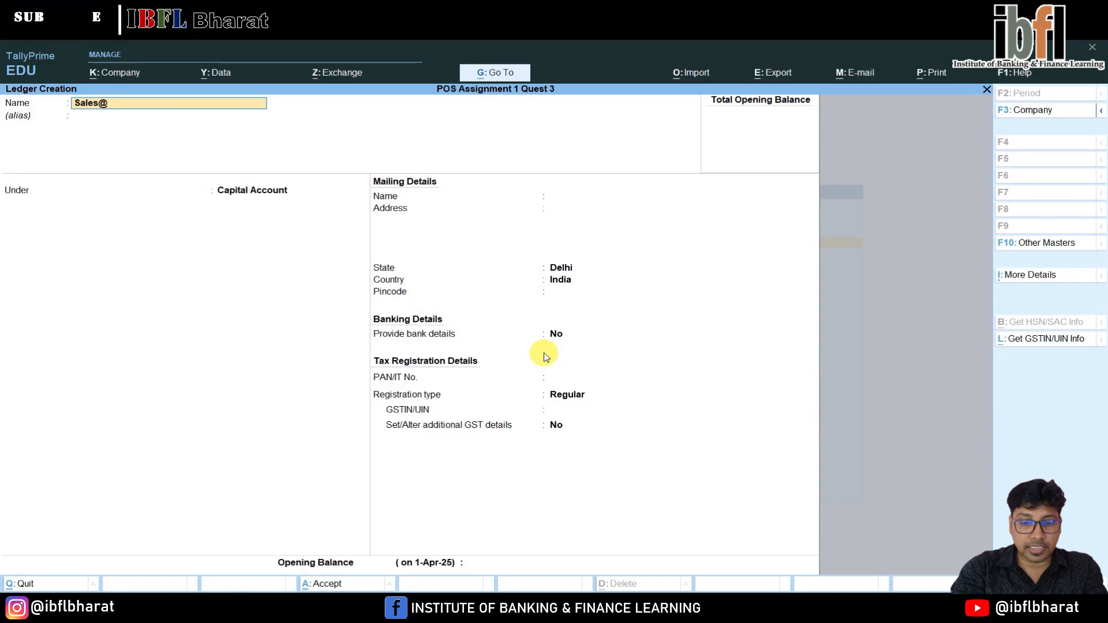
{"action": "type", "text": "55"}
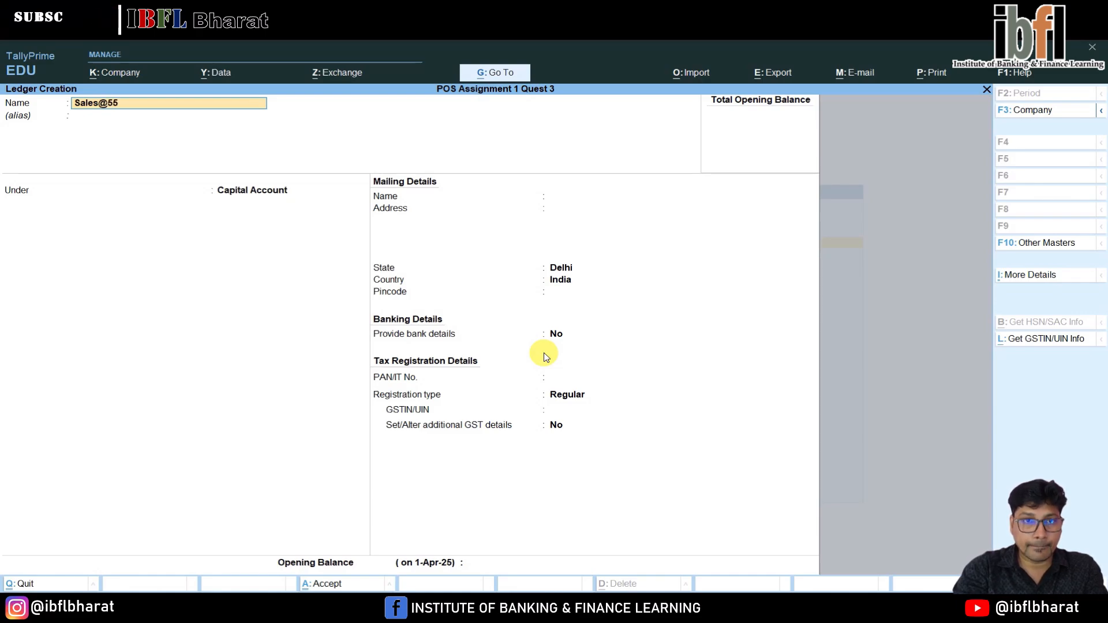
{"action": "key", "text": "BackSpace"}
{"action": "type", "text": "%"}
{"action": "key", "text": "Return"}
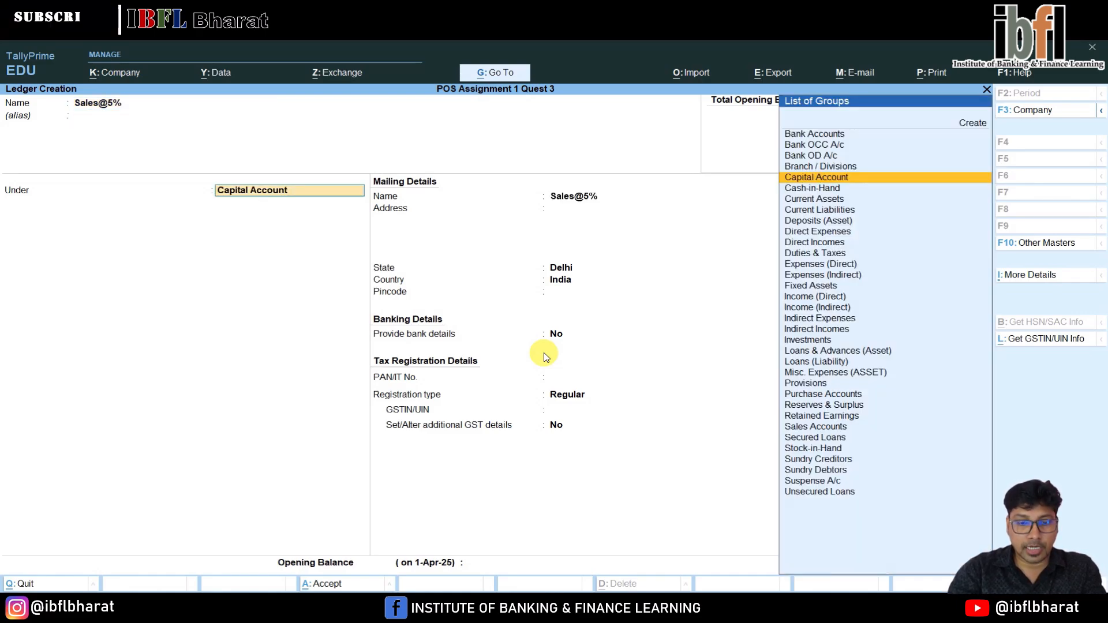
{"action": "type", "text": "Sale"}
{"action": "key", "text": "Return"}
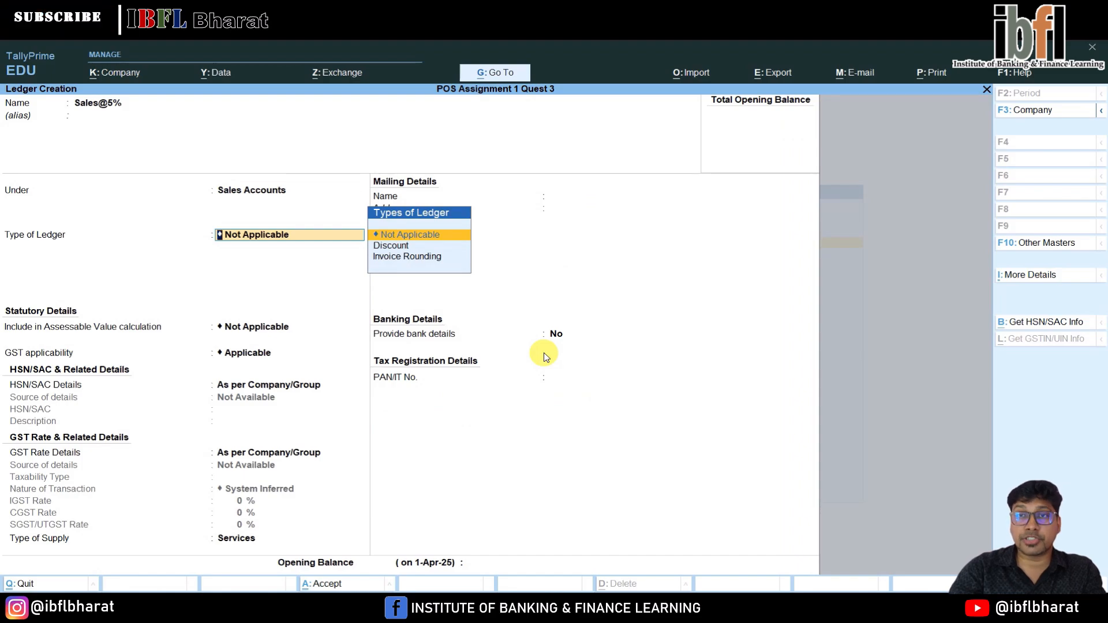
Keep the Sales@5% ledger type Not Applicable and GST Applicable, and set its GST rate details to Specify Details Here with taxability Taxable.
{"action": "key", "text": "Return"}
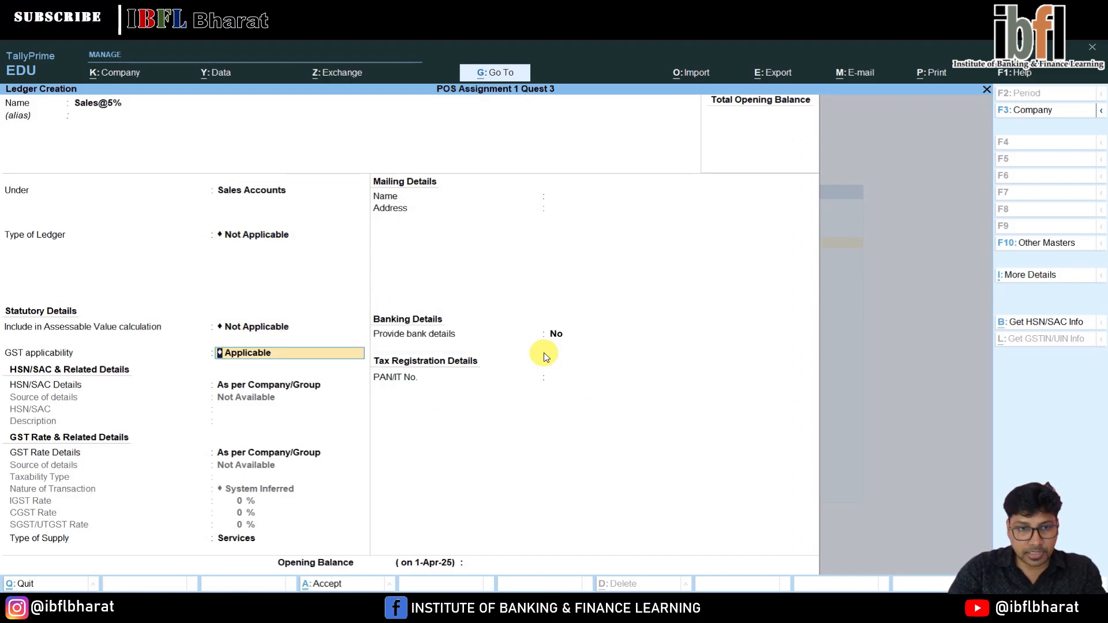
{"action": "key", "text": "Return"}
{"action": "key", "text": "Return"}
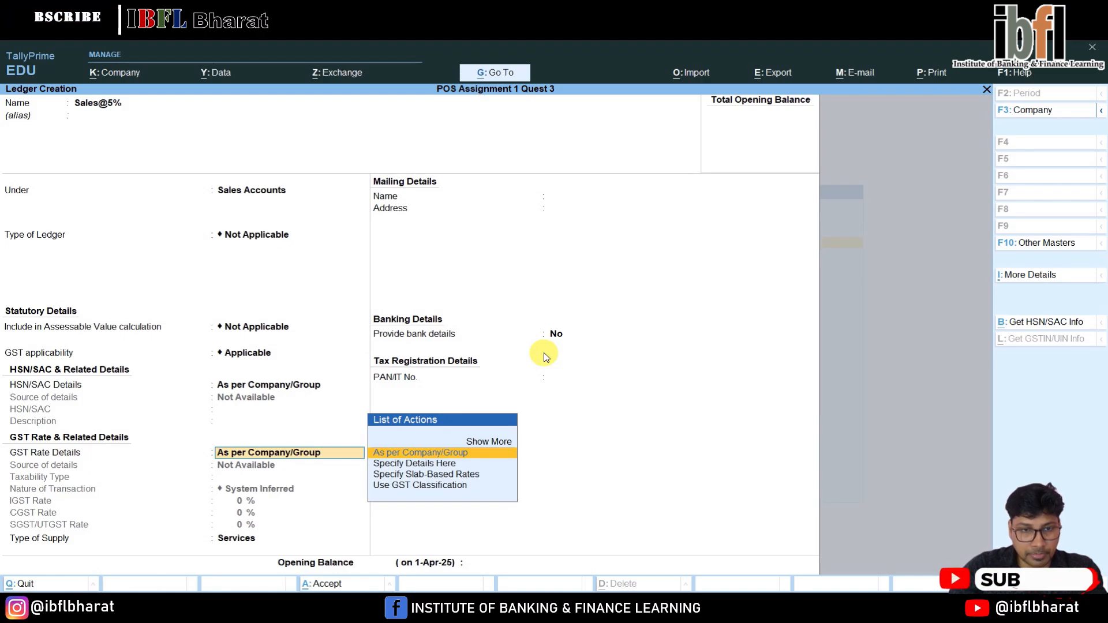
{"action": "key", "text": "Down"}
{"action": "key", "text": "Return"}
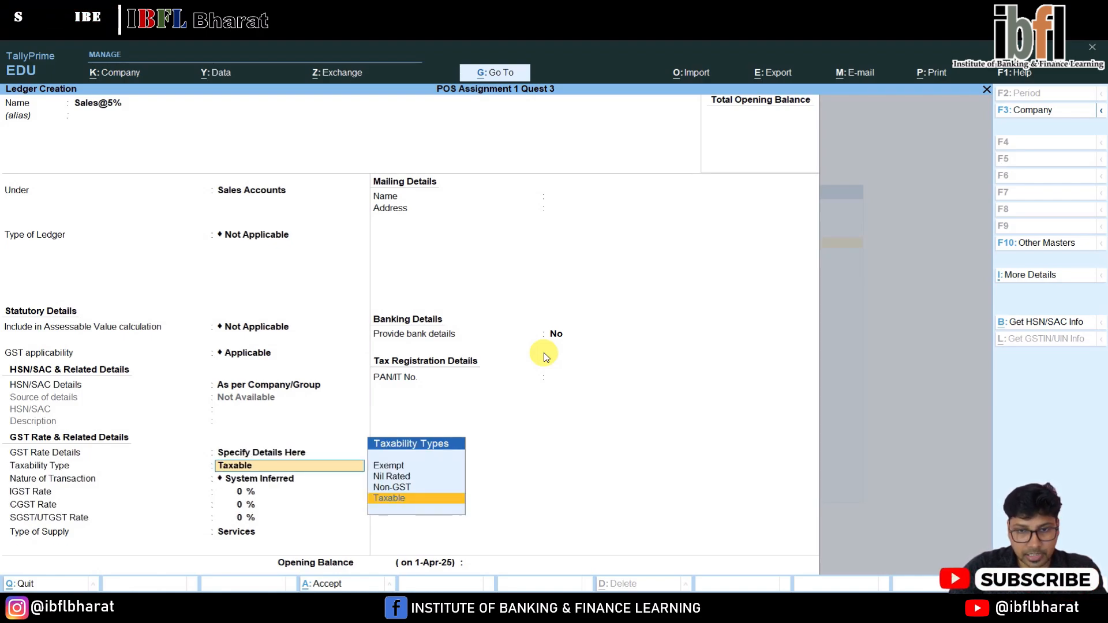
{"action": "key", "text": "Return"}
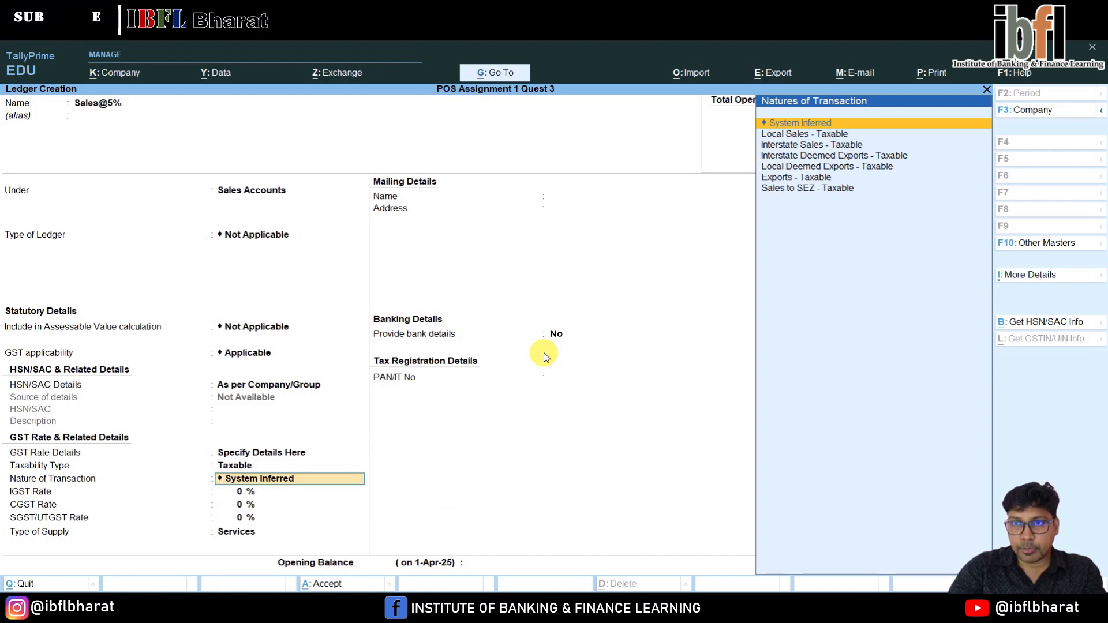
Set the nature of transaction for Sales@5% to Local Sales - Taxable.
{"action": "key", "text": "Down"}
{"action": "key", "text": "Down"}
{"action": "key", "text": "Down"}
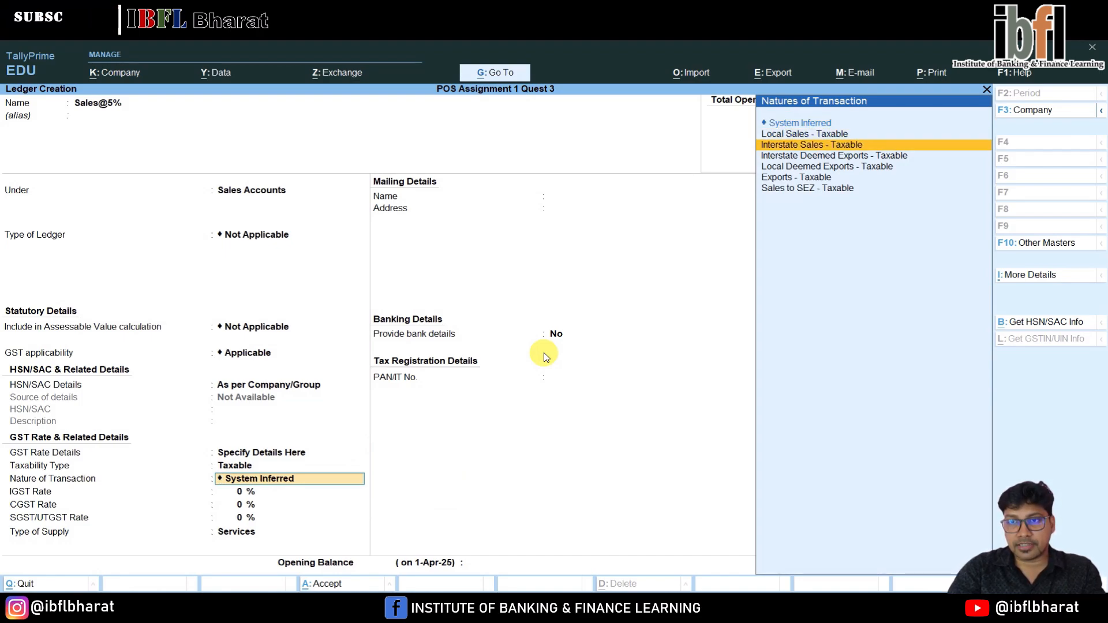
{"action": "key", "text": "Up"}
{"action": "key", "text": "Up"}
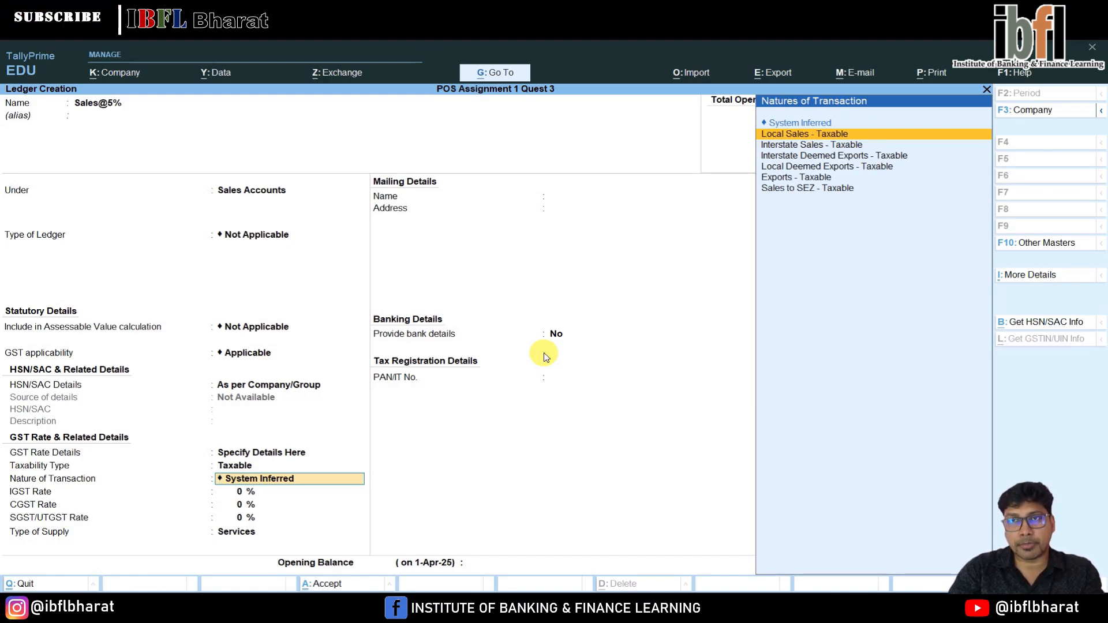
{"action": "key", "text": "Return"}
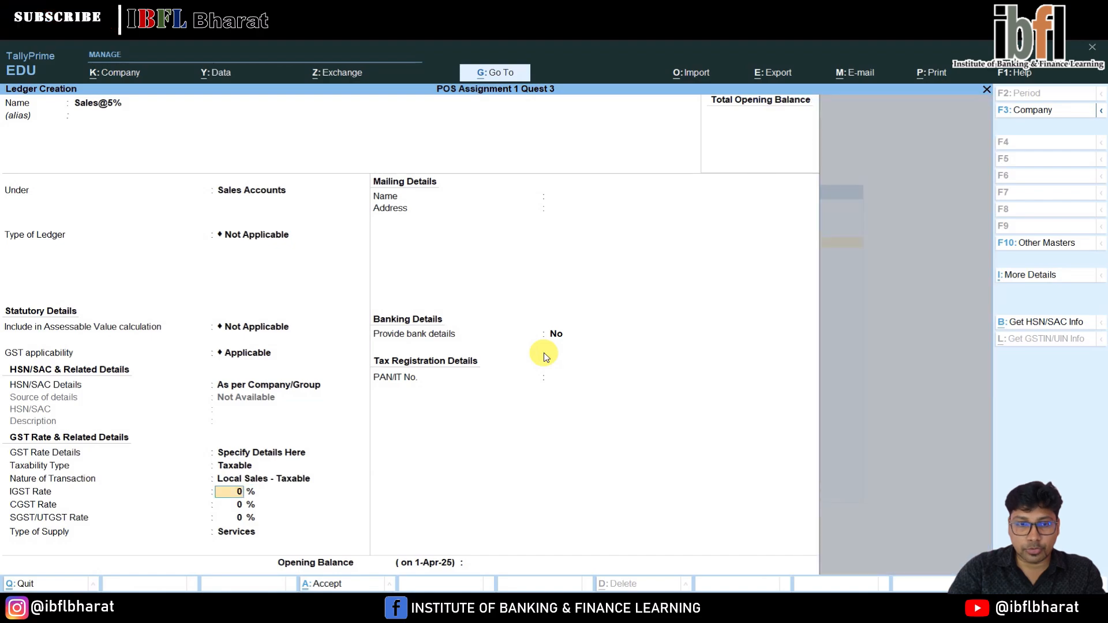
Set the Sales@5% ledger's IGST rate to 5% and its type of supply to Goods.
{"action": "type", "text": "5"}
{"action": "key", "text": "Return"}
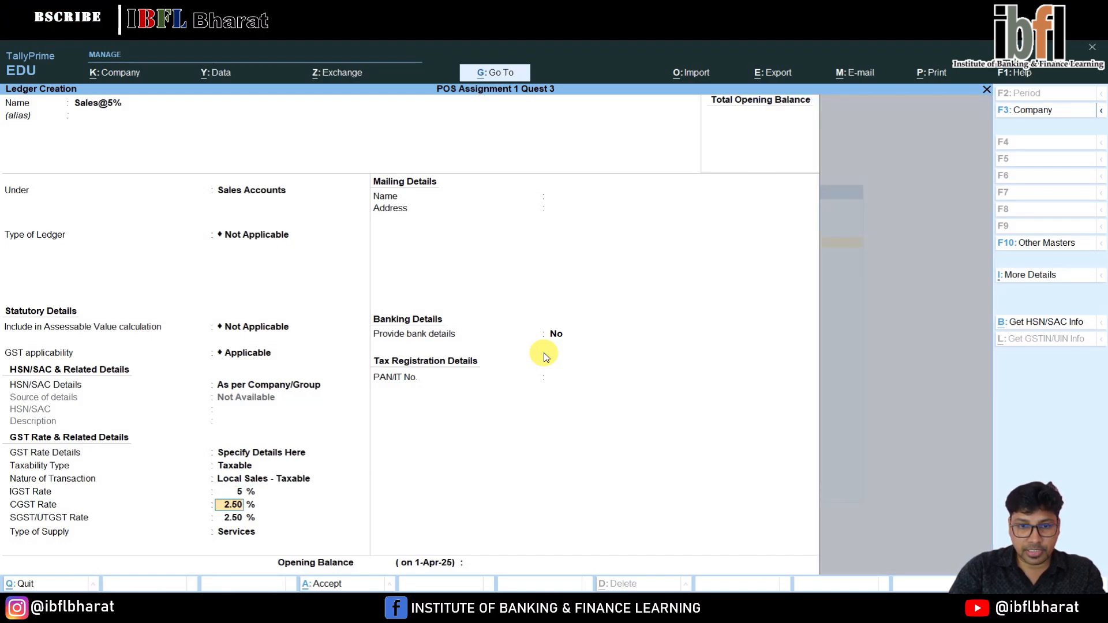
{"action": "key", "text": "Return"}
{"action": "key", "text": "Return"}
{"action": "key", "text": "Up"}
{"action": "key", "text": "Return"}
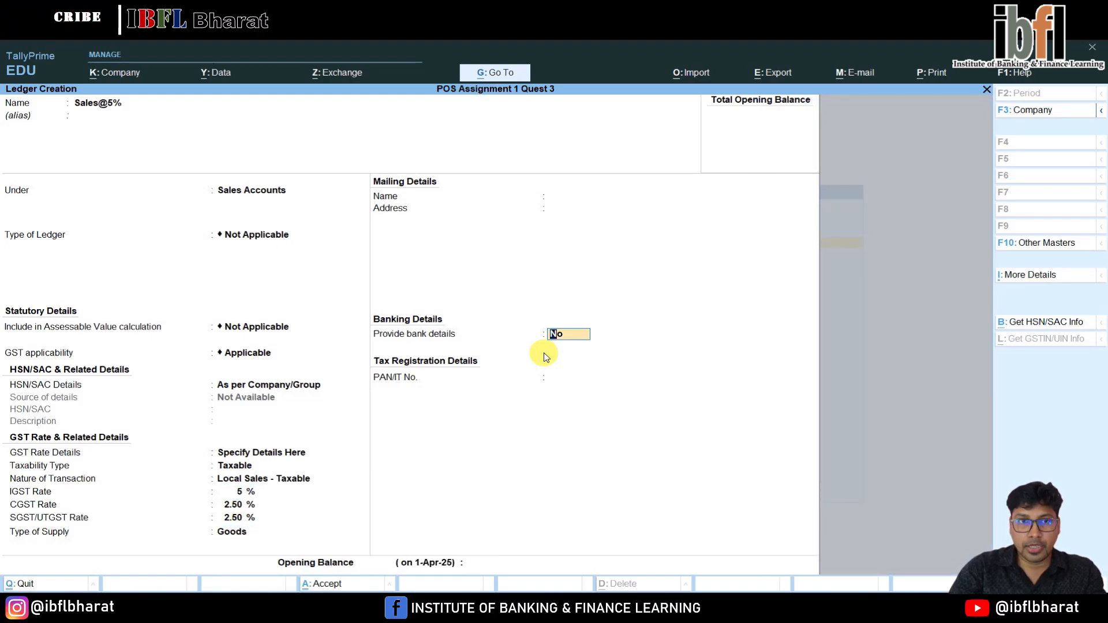
Leave bank details at No and the PAN/IT number blank, and save the Sales@5% ledger.
{"action": "key", "text": "Return"}
{"action": "key", "text": "Return"}
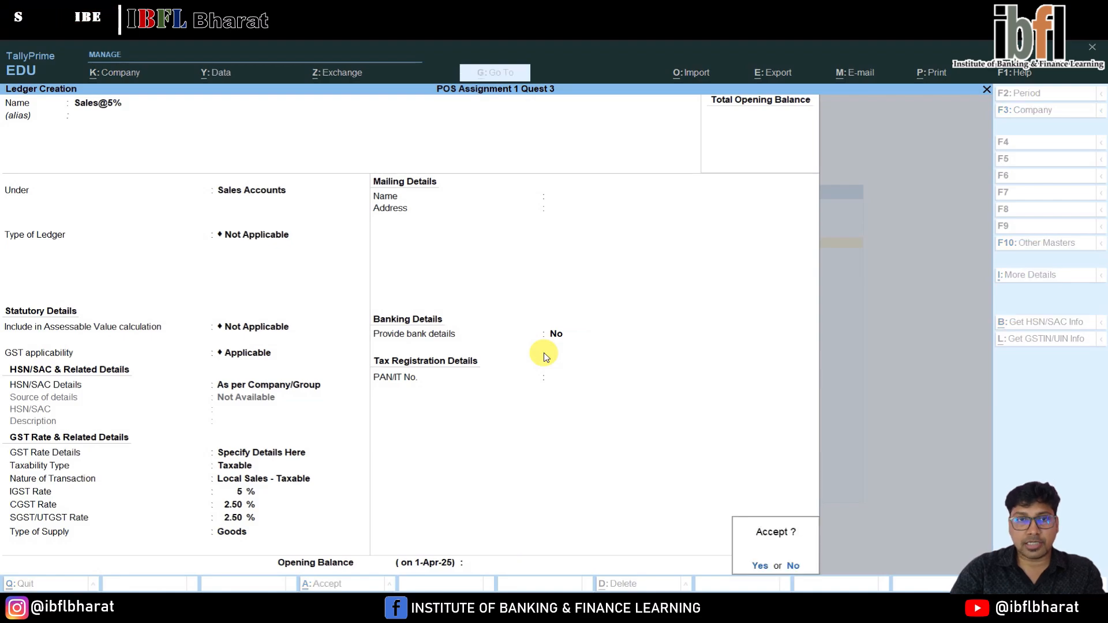
{"action": "key", "text": "Return"}
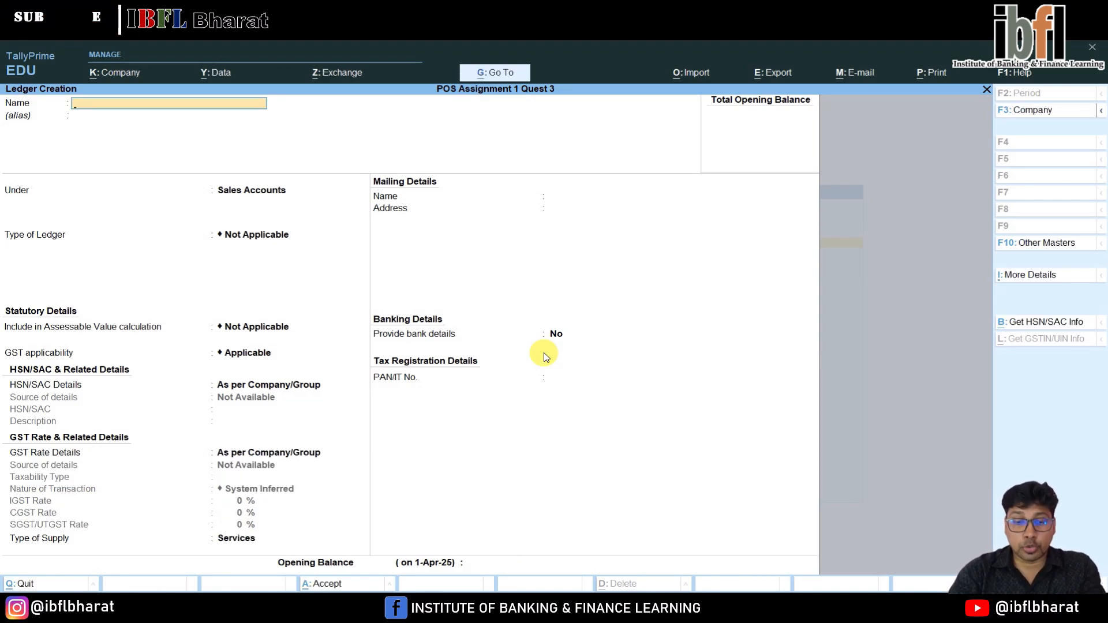
{"action": "type", "text": "CGST"}
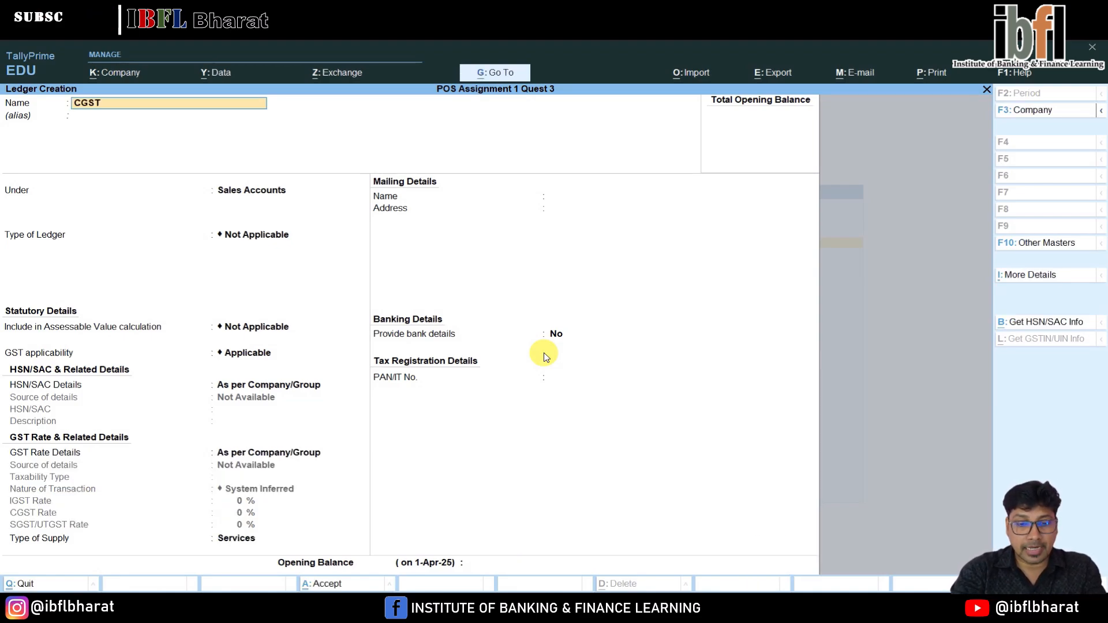
{"action": "type", "text": "@2.5%"}
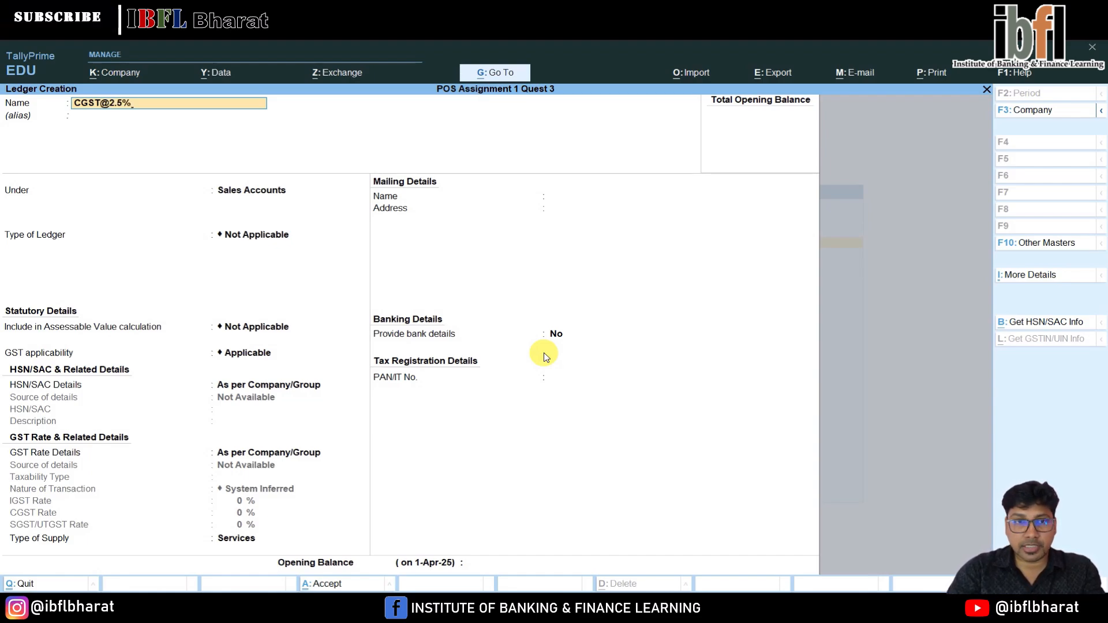
{"action": "key", "text": "Return"}
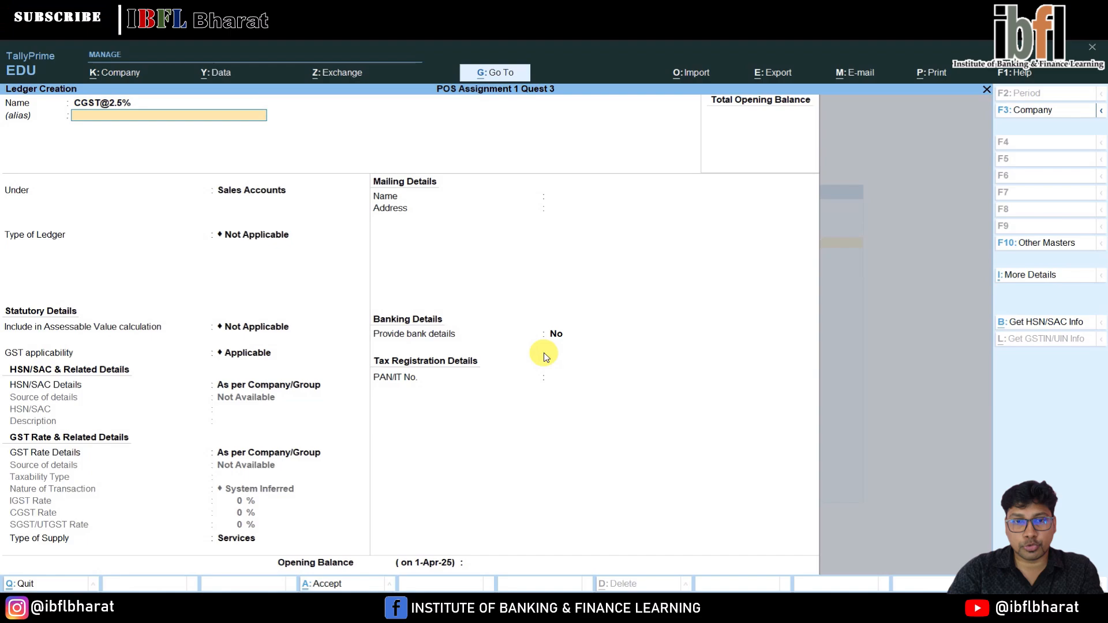
{"action": "key", "text": "Return"}
{"action": "type", "text": "Dut"}
{"action": "key", "text": "Return"}
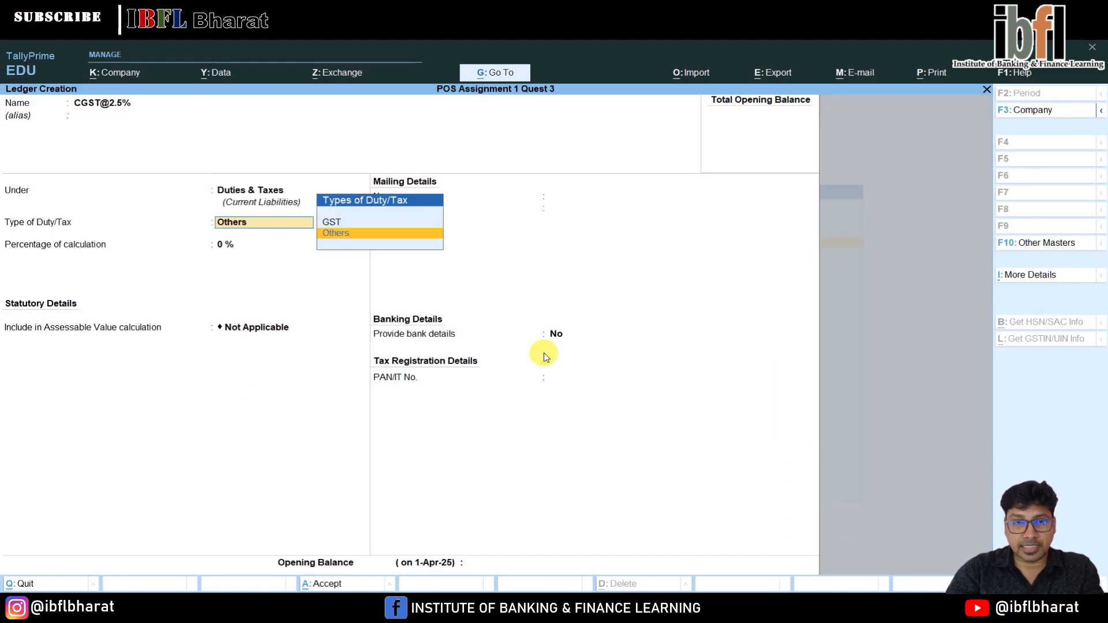
{"action": "key", "text": "Up"}
{"action": "key", "text": "Return"}
{"action": "key", "text": "Down"}
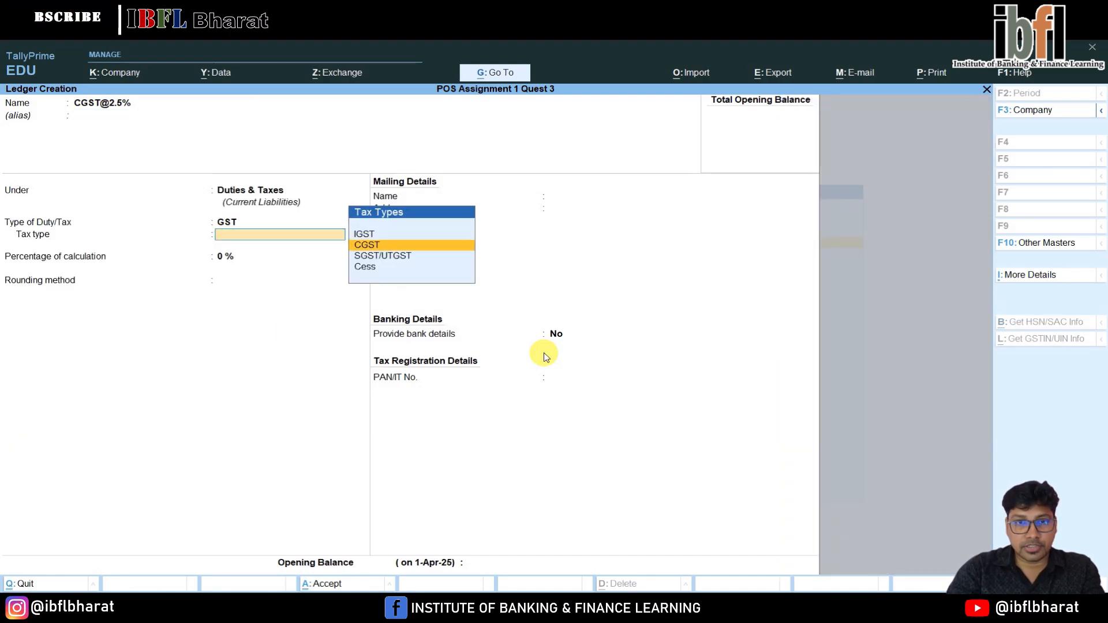
{"action": "key", "text": "Return"}
{"action": "key", "text": "BackSpace"}
{"action": "type", "text": "2.5"}
{"action": "key", "text": "Return"}
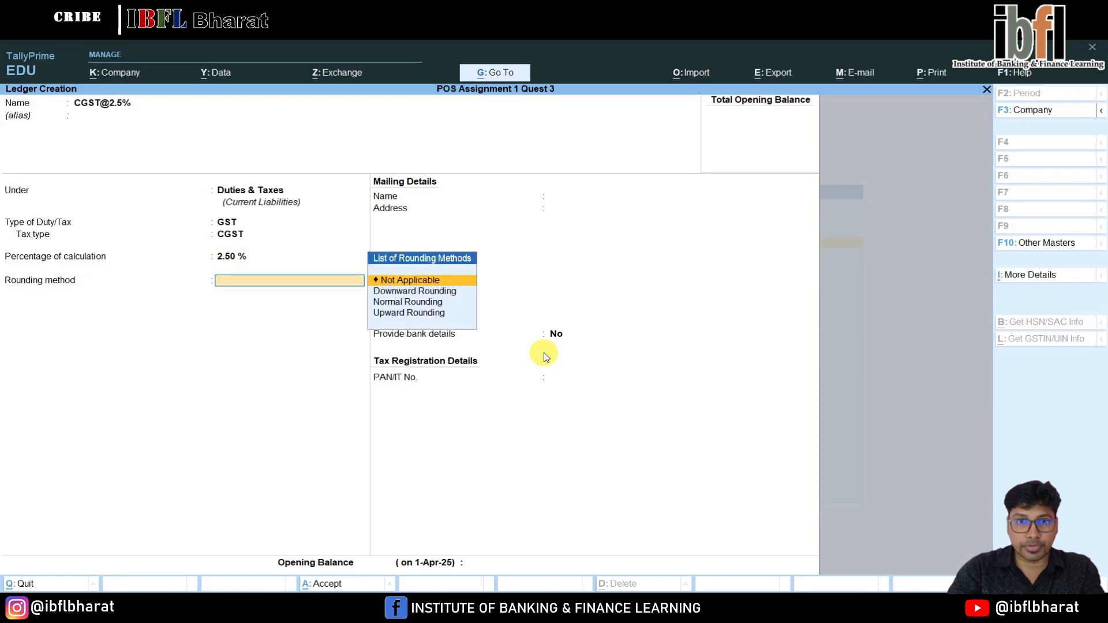
{"action": "key", "text": "Return"}
{"action": "key", "text": "Return"}
{"action": "key", "text": "Return"}
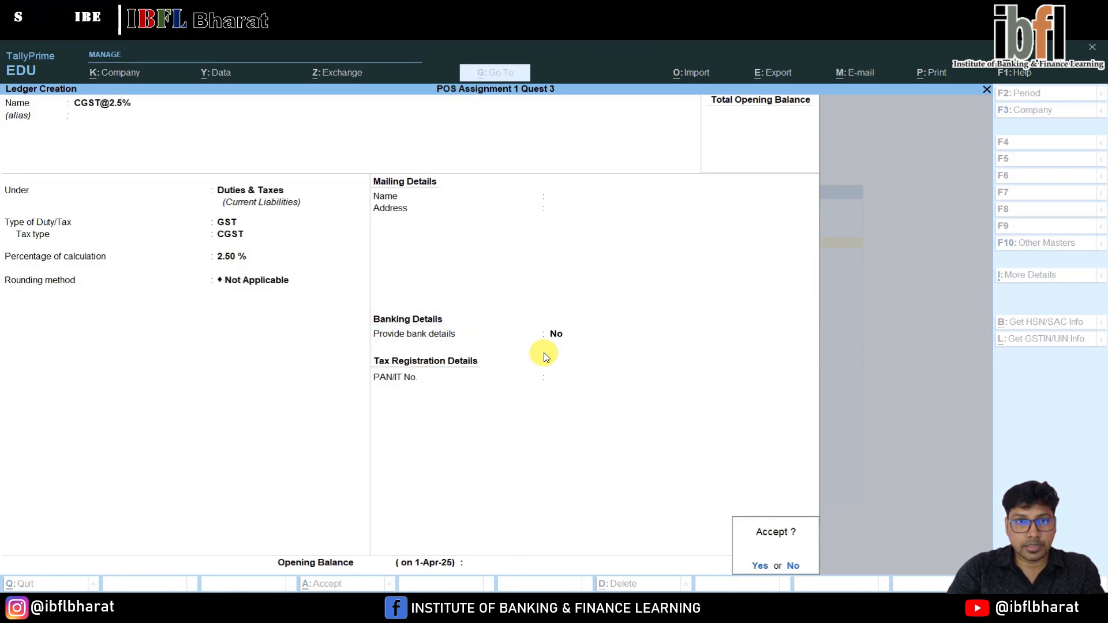
{"action": "type", "text": "SGST"}
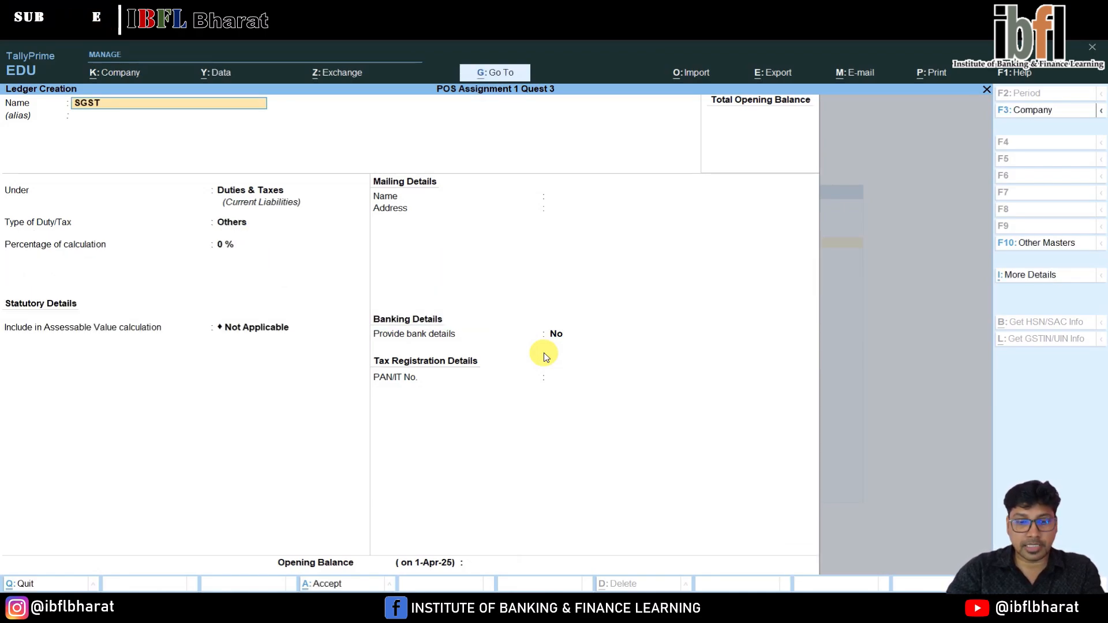
{"action": "type", "text": "@"}
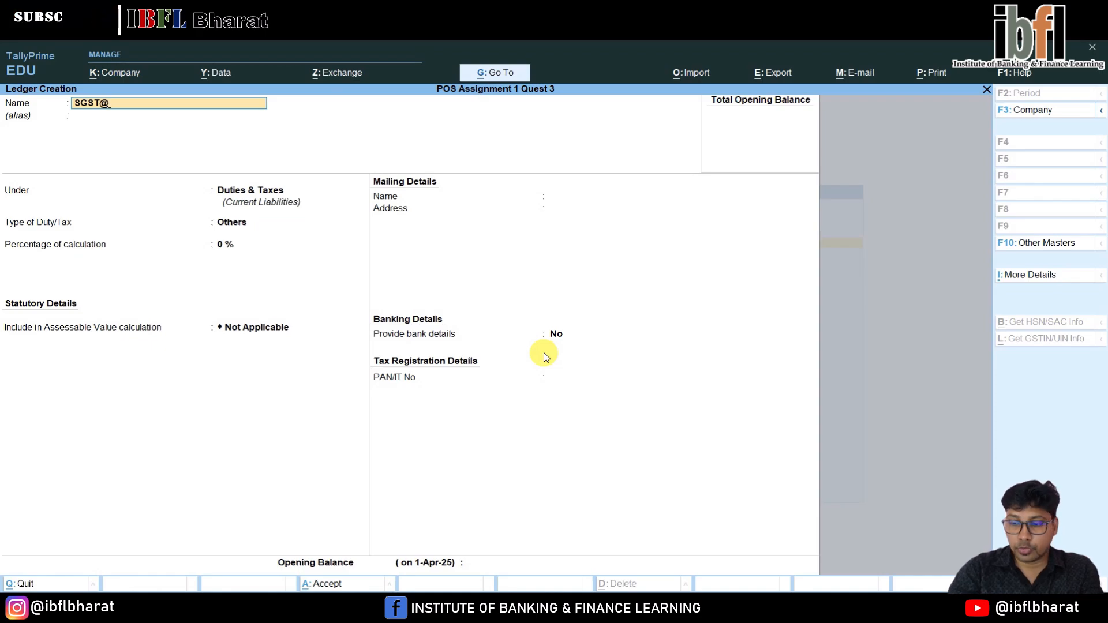
{"action": "type", "text": "2.5%"}
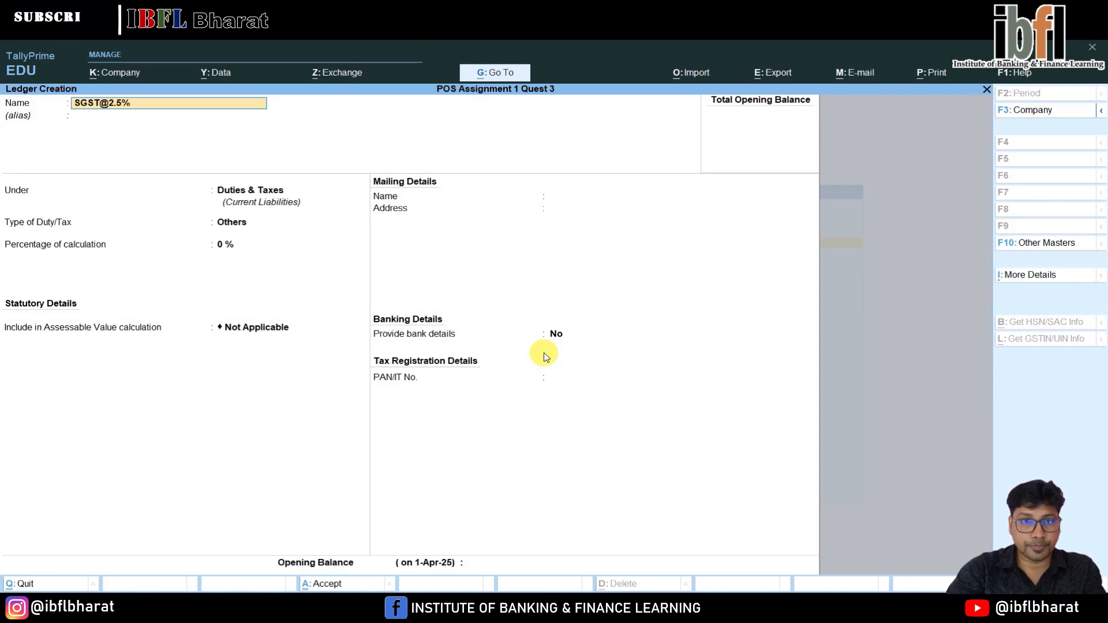
{"action": "key", "text": "Return"}
{"action": "key", "text": "Return"}
{"action": "key", "text": "Return"}
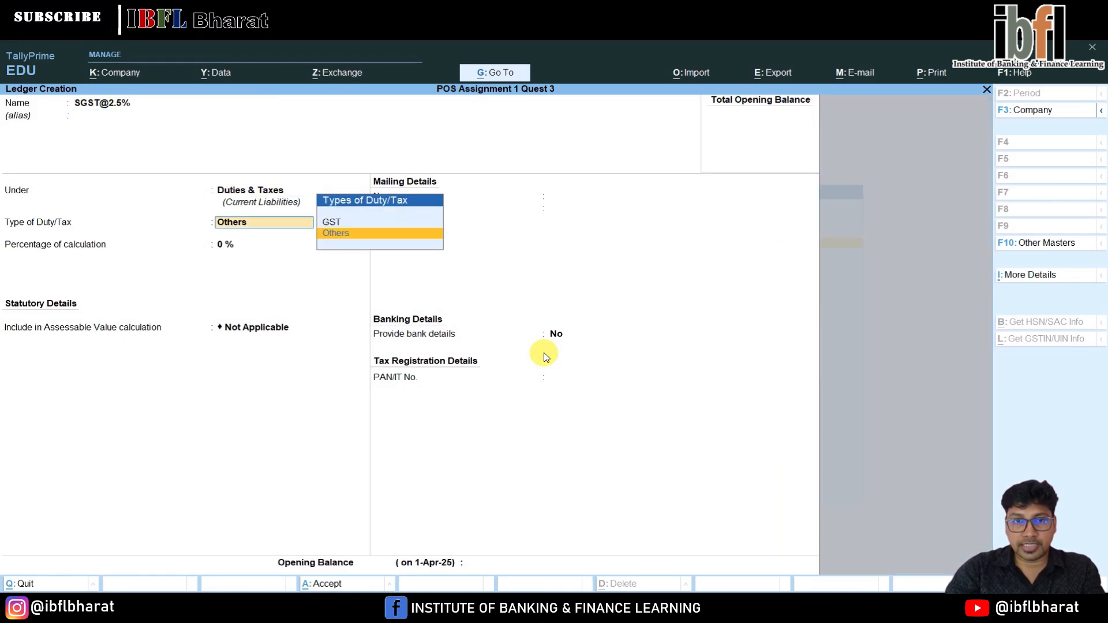
{"action": "key", "text": "Up"}
{"action": "key", "text": "Return"}
{"action": "key", "text": "Down"}
{"action": "key", "text": "Down"}
{"action": "key", "text": "Down"}
{"action": "key", "text": "Up"}
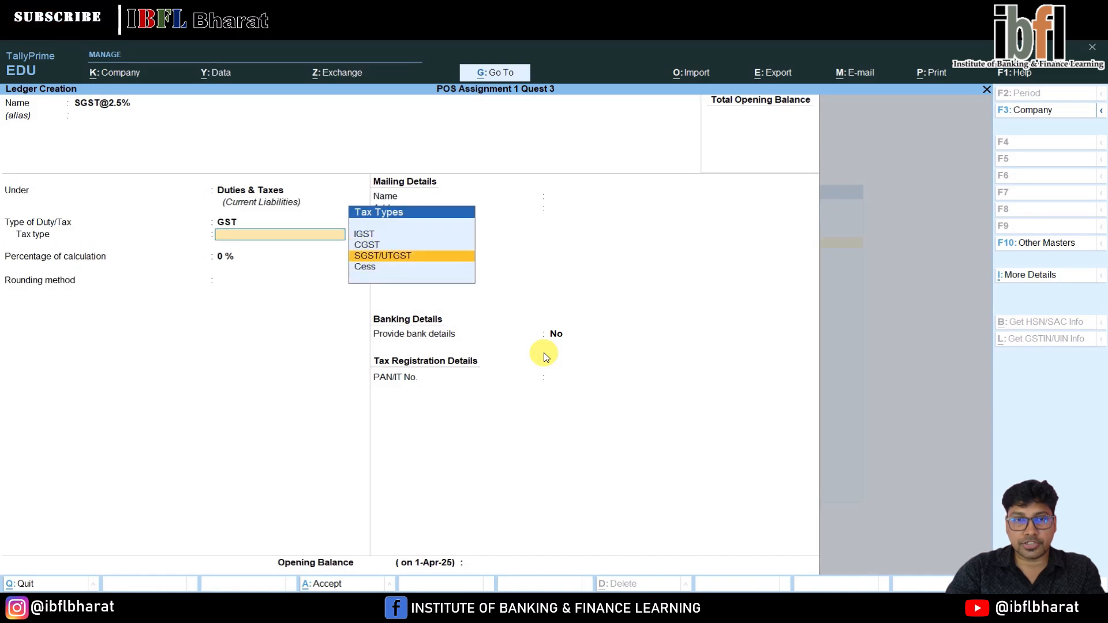
{"action": "key", "text": "Return"}
{"action": "type", "text": "2.5"}
{"action": "key", "text": "Return"}
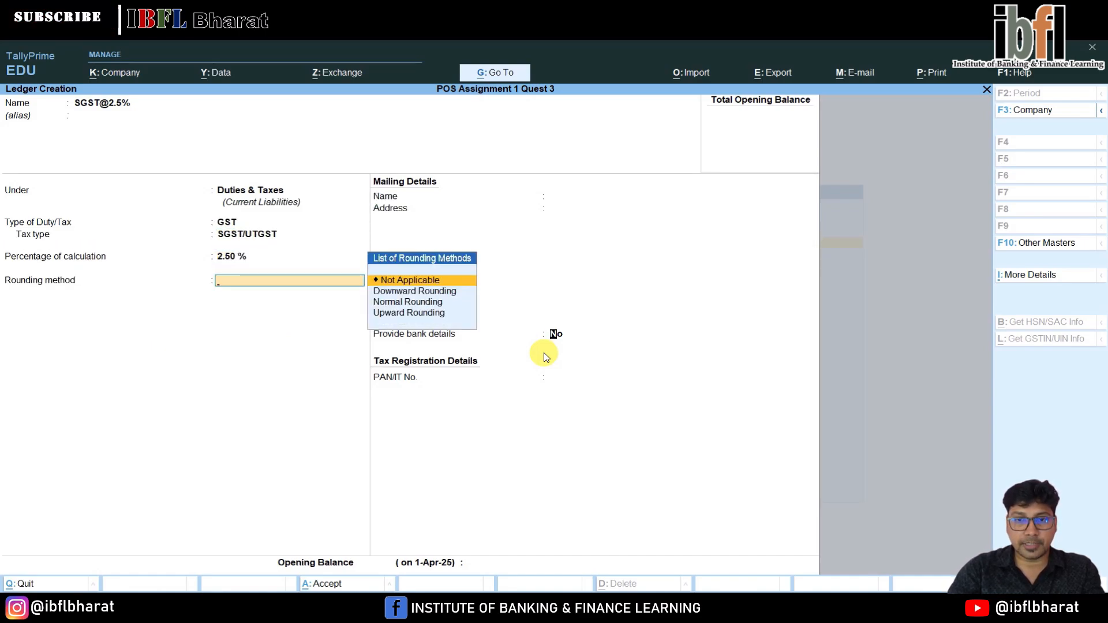
{"action": "key", "text": "Return"}
{"action": "key", "text": "Return"}
{"action": "key", "text": "Return"}
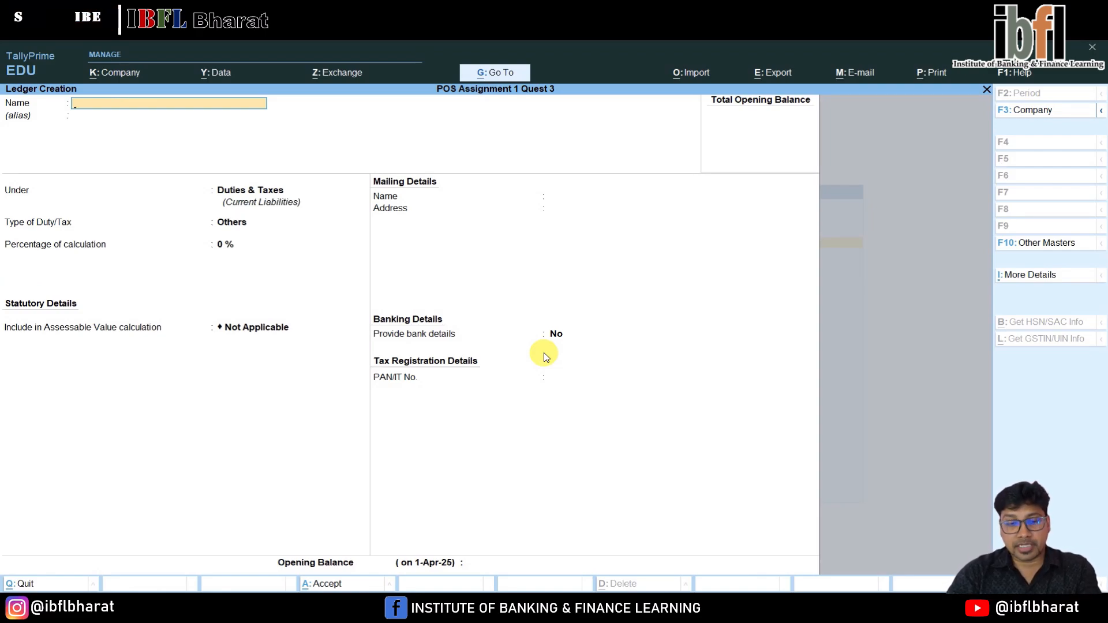
{"action": "type", "text": "BAG"}
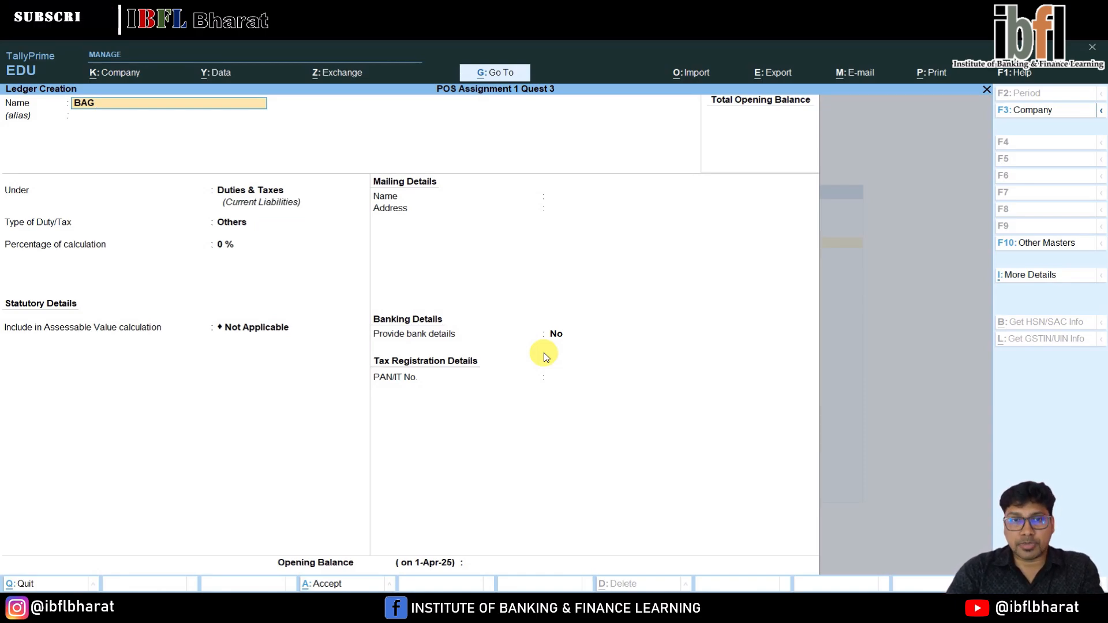
{"action": "key", "text": "Return"}
{"action": "key", "text": "Return"}
{"action": "type", "text": "In"}
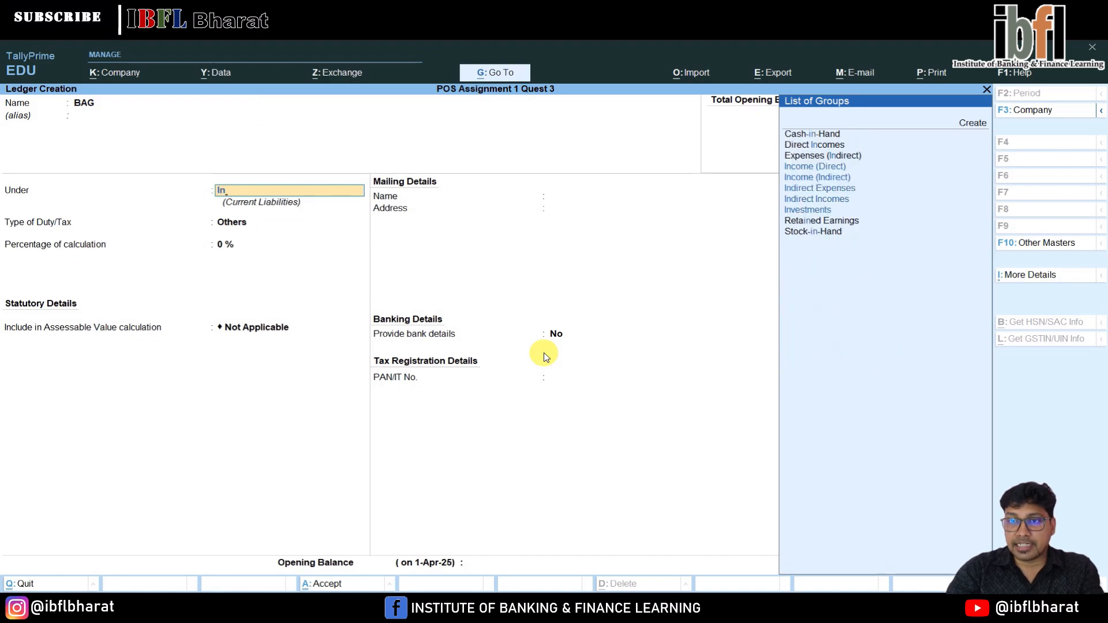
{"action": "key", "text": "Down"}
{"action": "key", "text": "Down"}
{"action": "key", "text": "Down"}
{"action": "key", "text": "Return"}
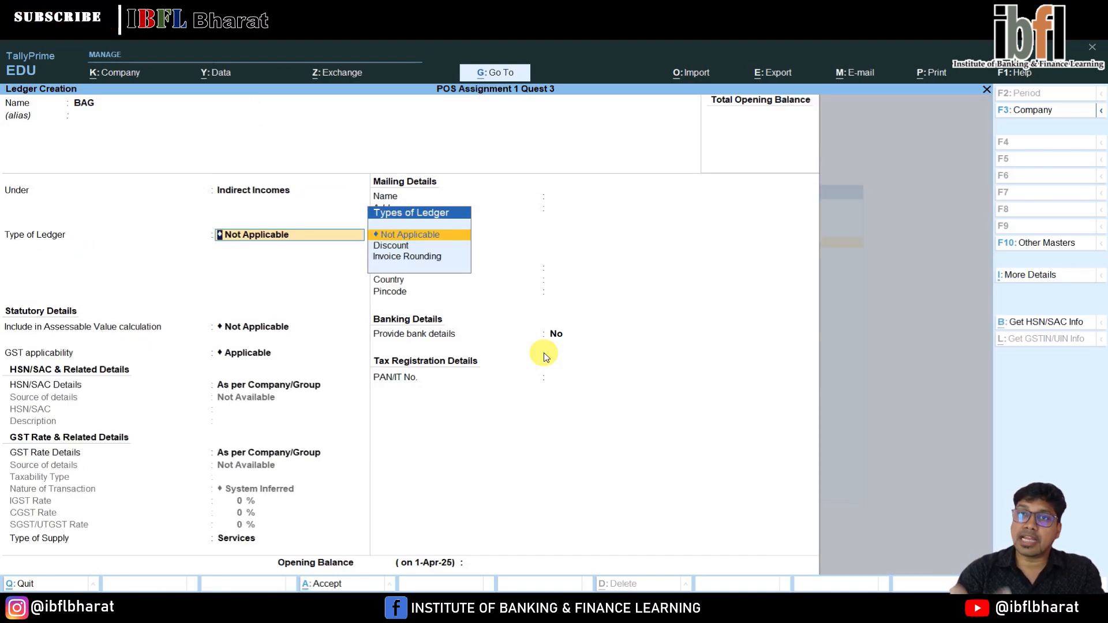
{"action": "key", "text": "BackSpace"}
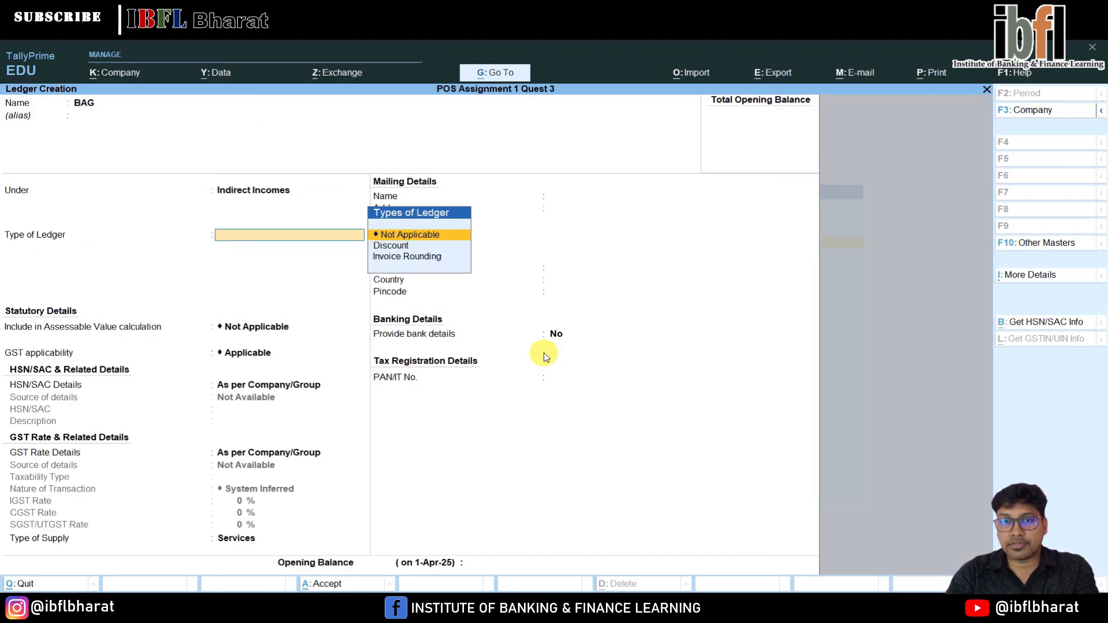
{"action": "key", "text": "Escape"}
Start a new stock item named Bag, leaving its alias, part number and description blank.
{"action": "key", "text": "Down"}
{"action": "key", "text": "Down"}
{"action": "key", "text": "Down"}
{"action": "key", "text": "Down"}
{"action": "key", "text": "Down"}
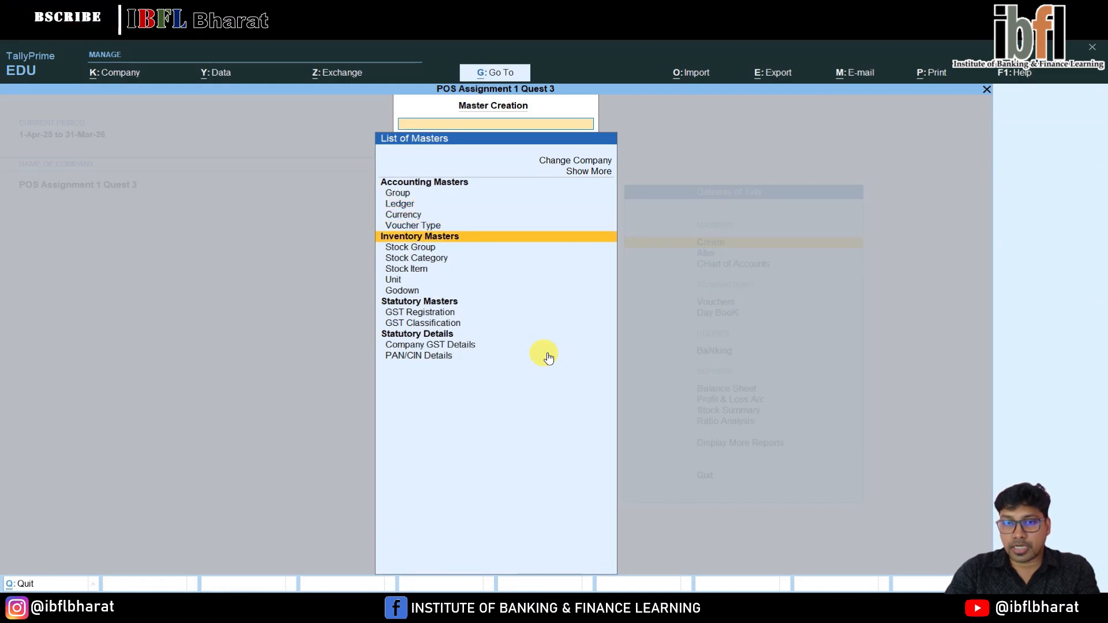
{"action": "key", "text": "Return"}
{"action": "type", "text": "Bag"}
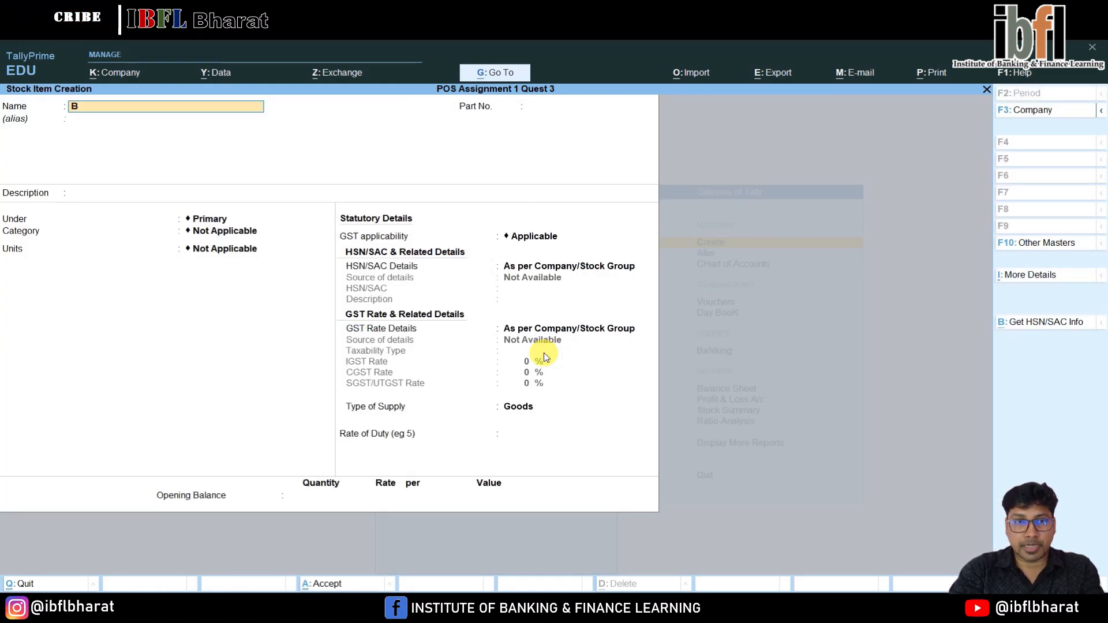
{"action": "key", "text": "Return"}
{"action": "key", "text": "Return"}
{"action": "key", "text": "Return"}
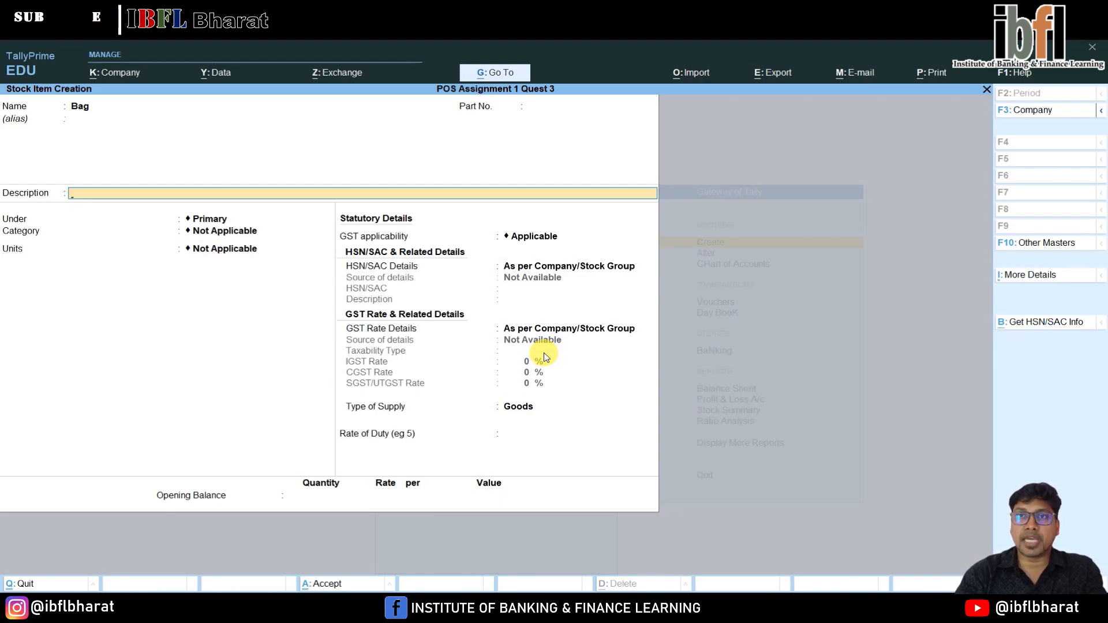
{"action": "key", "text": "Return"}
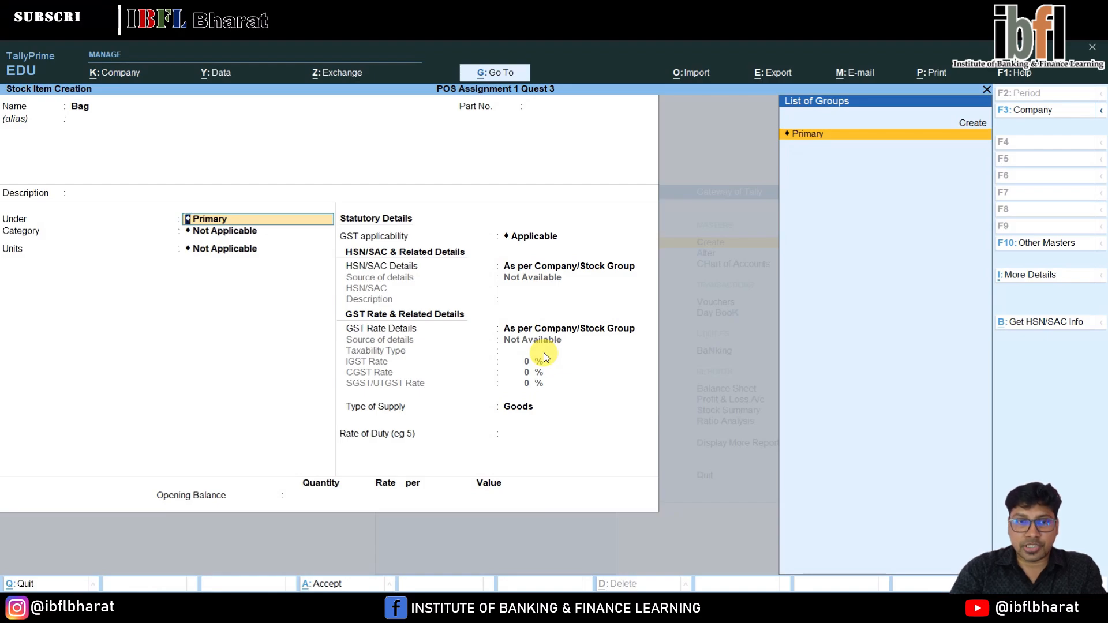
Keep Bag under Primary with category Not Applicable, and create its unit nos with UQC NOS-NUMBERS and 0 decimal places.
{"action": "key", "text": "Return"}
{"action": "key", "text": "Return"}
{"action": "key", "text": "Up"}
{"action": "key", "text": "Return"}
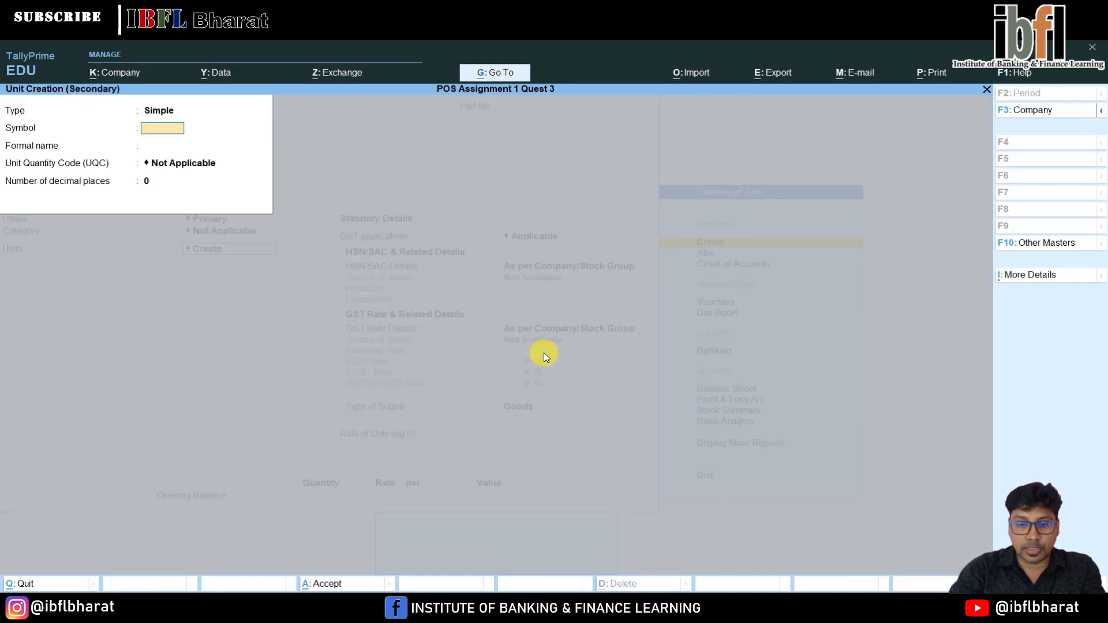
{"action": "type", "text": "nos"}
{"action": "key", "text": "Return"}
{"action": "key", "text": "Return"}
{"action": "type", "text": "nos"}
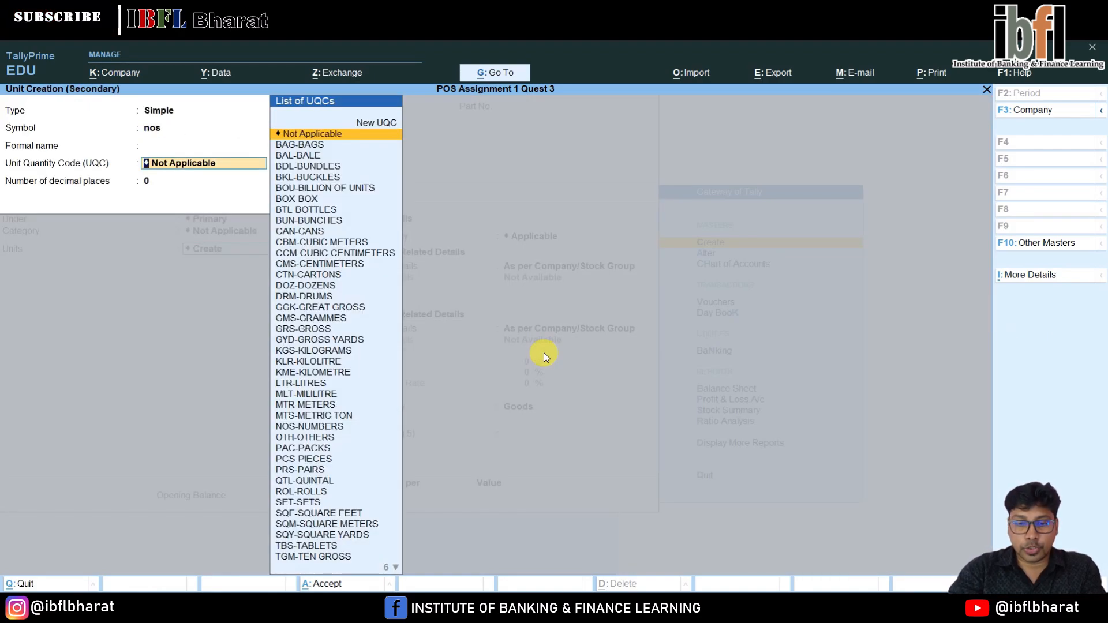
{"action": "key", "text": "Return"}
{"action": "key", "text": "Return"}
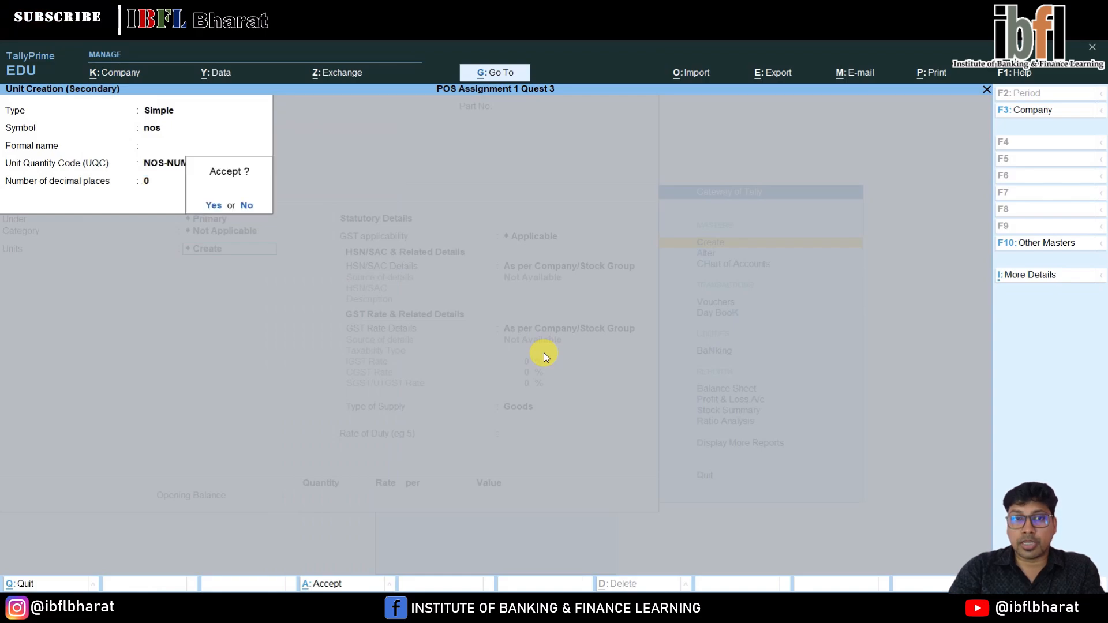
{"action": "key", "text": "Return"}
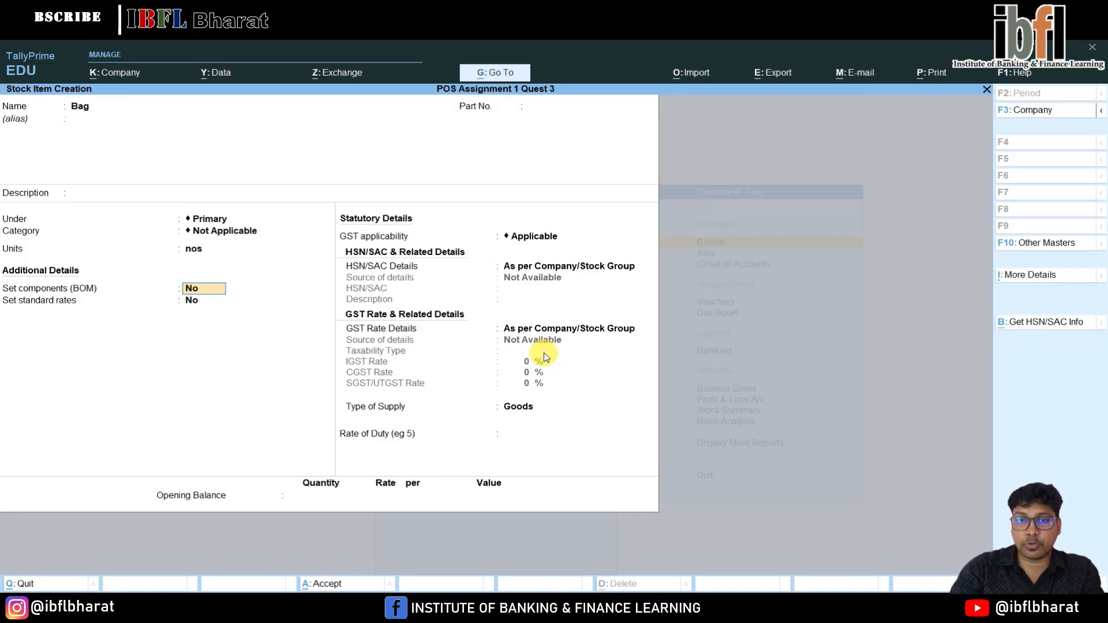
Leave Bag's components (BOM) and standard rates at No, and set its GST applicability to Not Applicable.
{"action": "key", "text": "Return"}
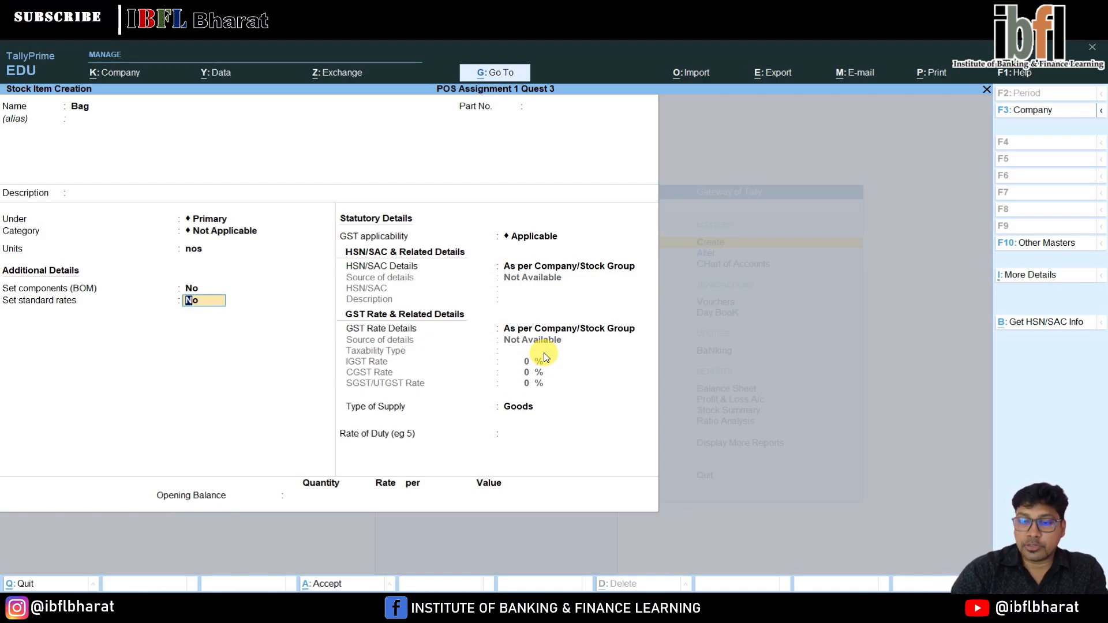
{"action": "key", "text": "Return"}
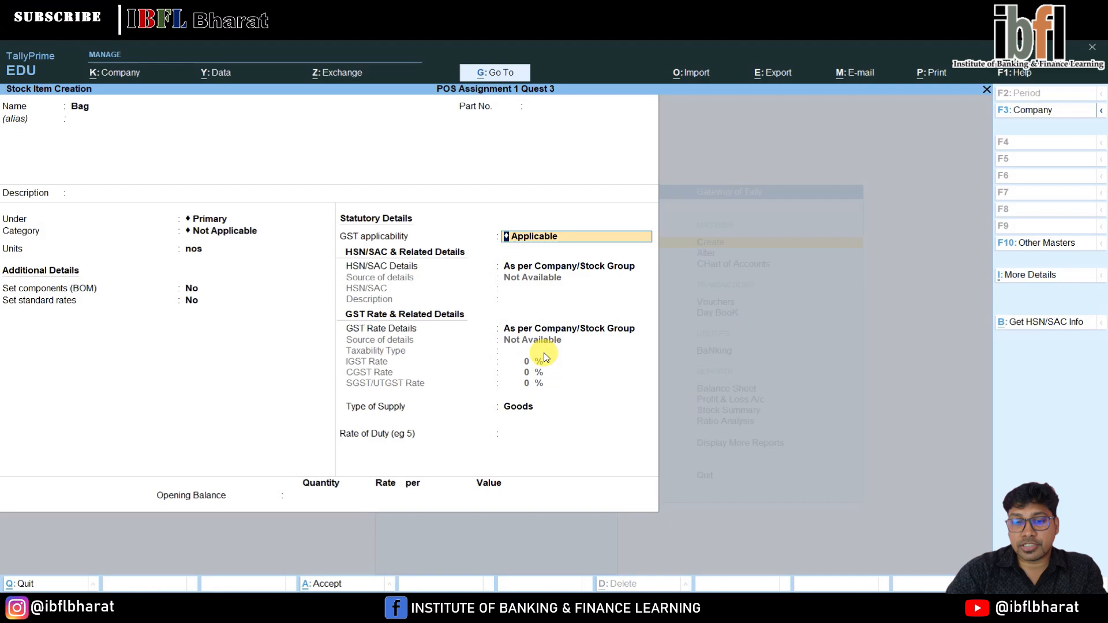
{"action": "key", "text": "BackSpace"}
{"action": "key", "text": "Down"}
{"action": "key", "text": "Down"}
{"action": "key", "text": "Return"}
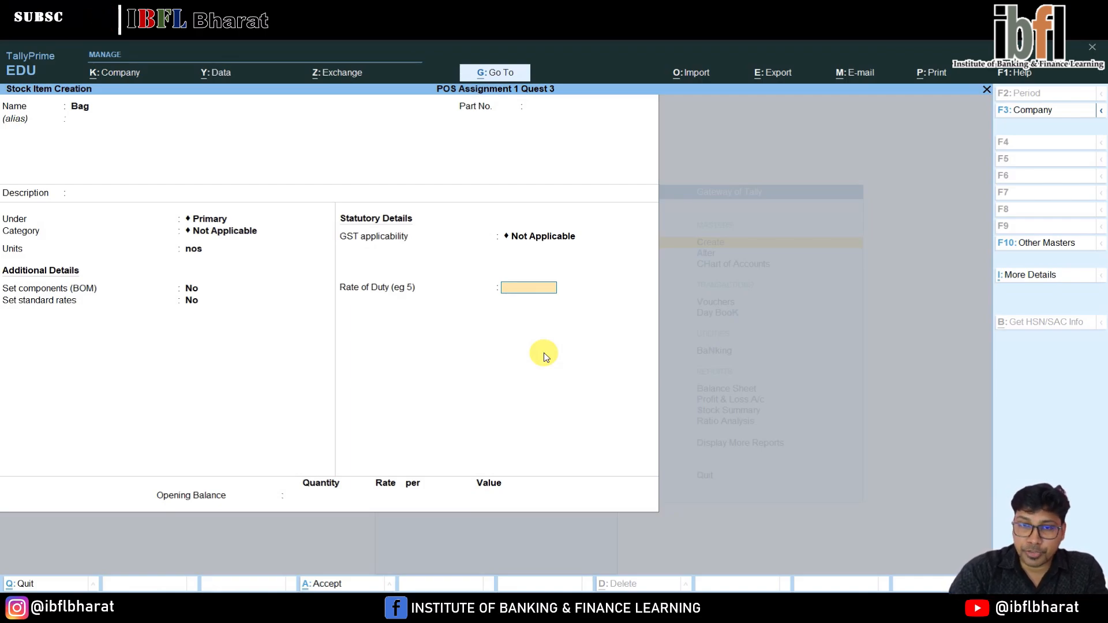
Keep Bag's GST applicability Not Applicable with rate of duty 0 and no opening balance, save it and return to the Gateway of Tally.
{"action": "key", "text": "BackSpace"}
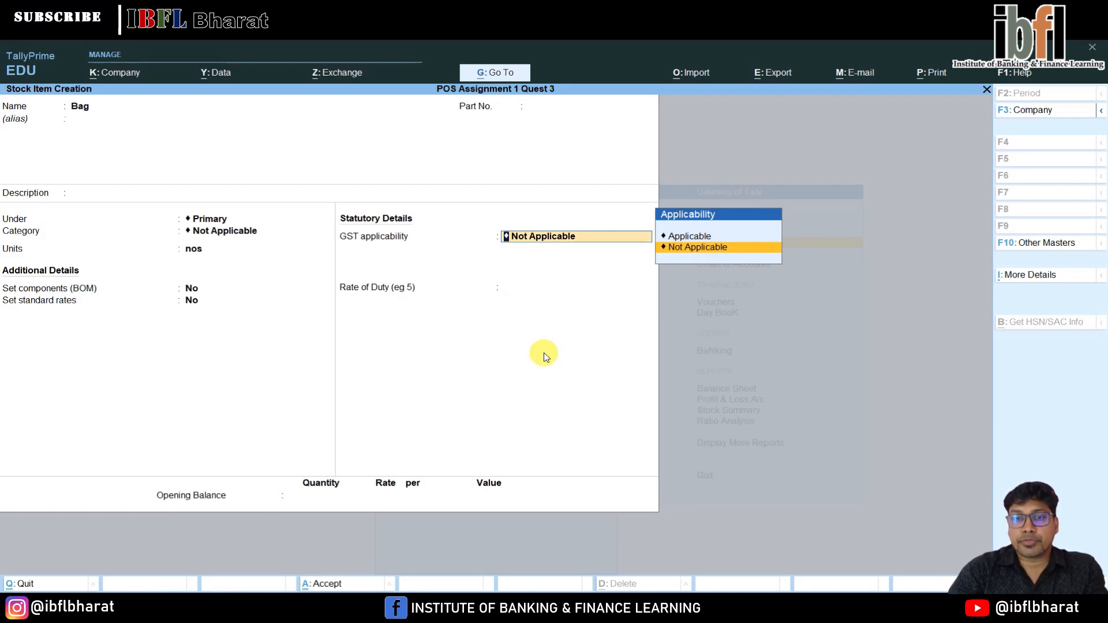
{"action": "key", "text": "Return"}
{"action": "key", "text": "Return"}
{"action": "key", "text": "Return"}
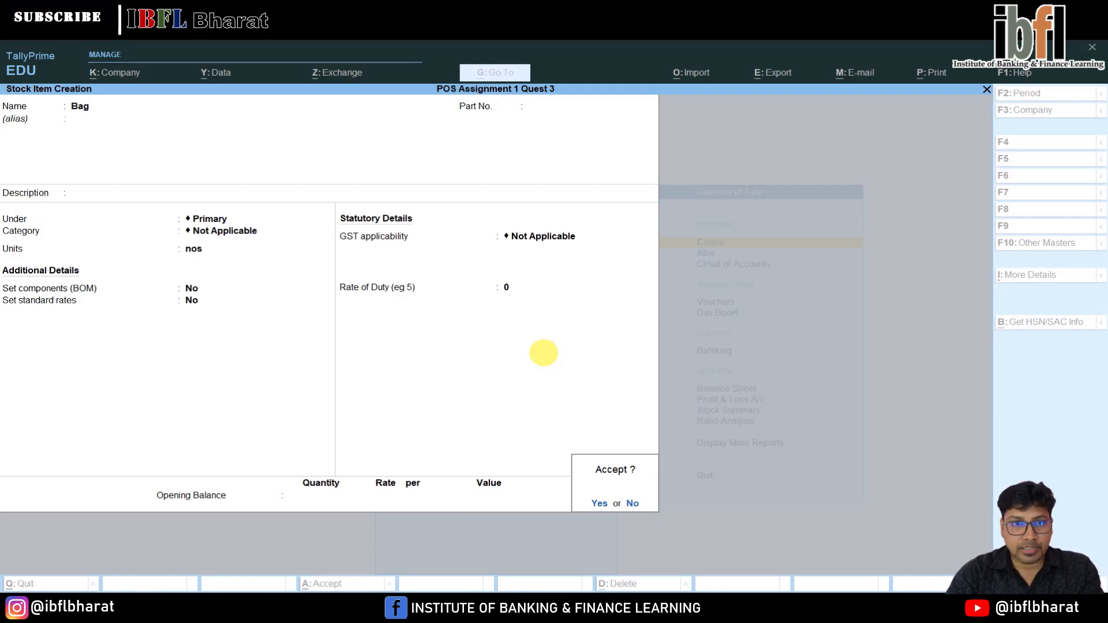
{"action": "key", "text": "Return"}
{"action": "key", "text": "Escape"}
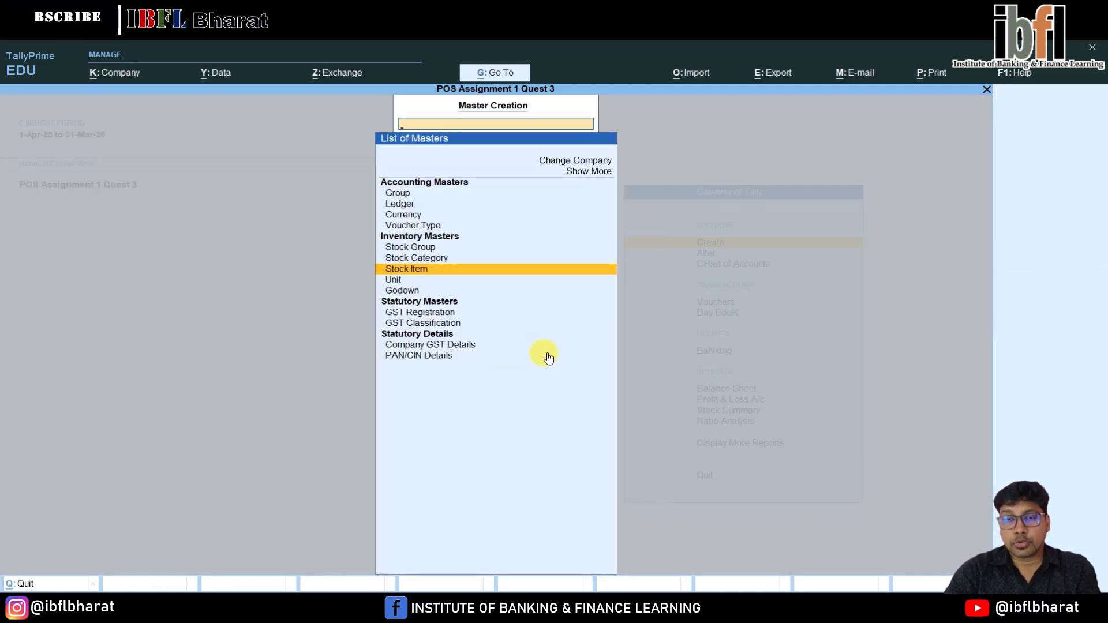
{"action": "key", "text": "Escape"}
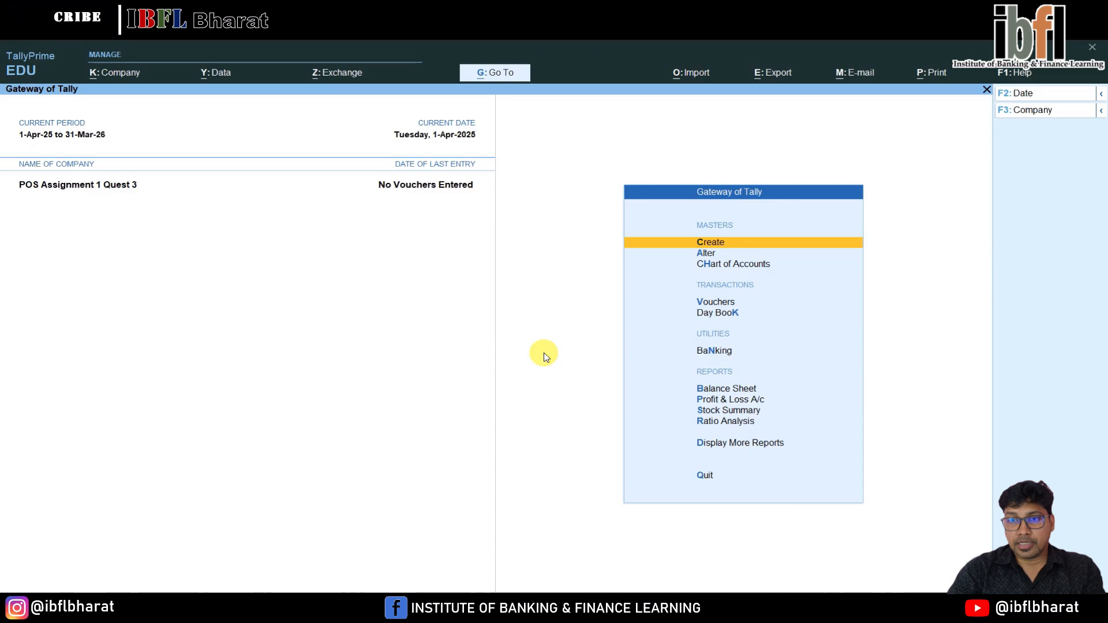
Start a new voucher type named Point of Sales, leaving its alias blank.
{"action": "key", "text": "Return"}
{"action": "key", "text": "Down"}
{"action": "key", "text": "Down"}
{"action": "key", "text": "Down"}
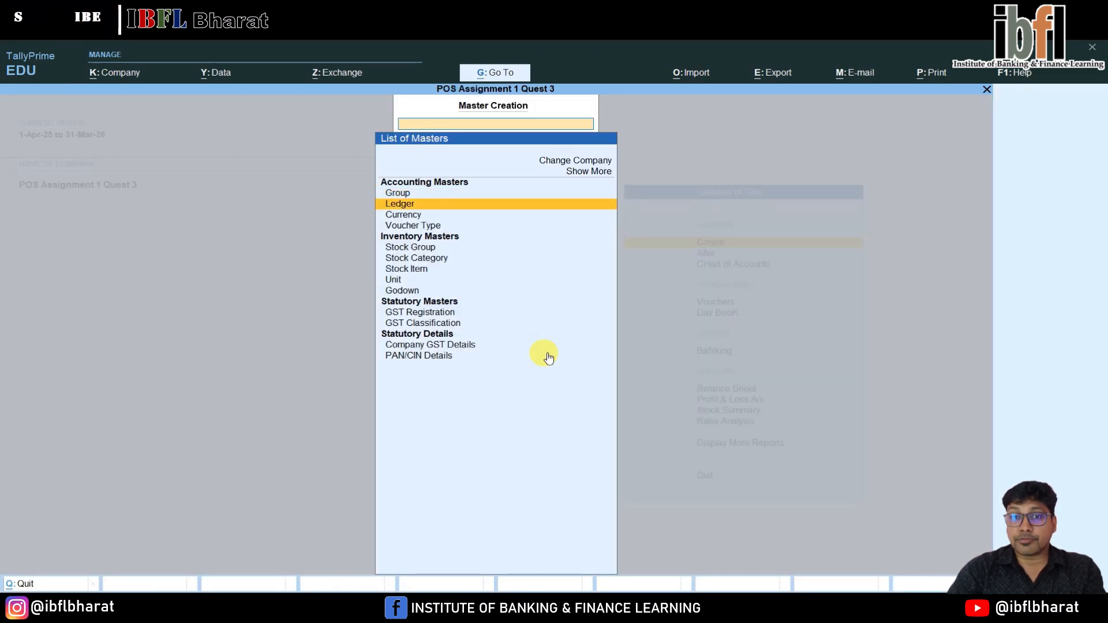
{"action": "key", "text": "Return"}
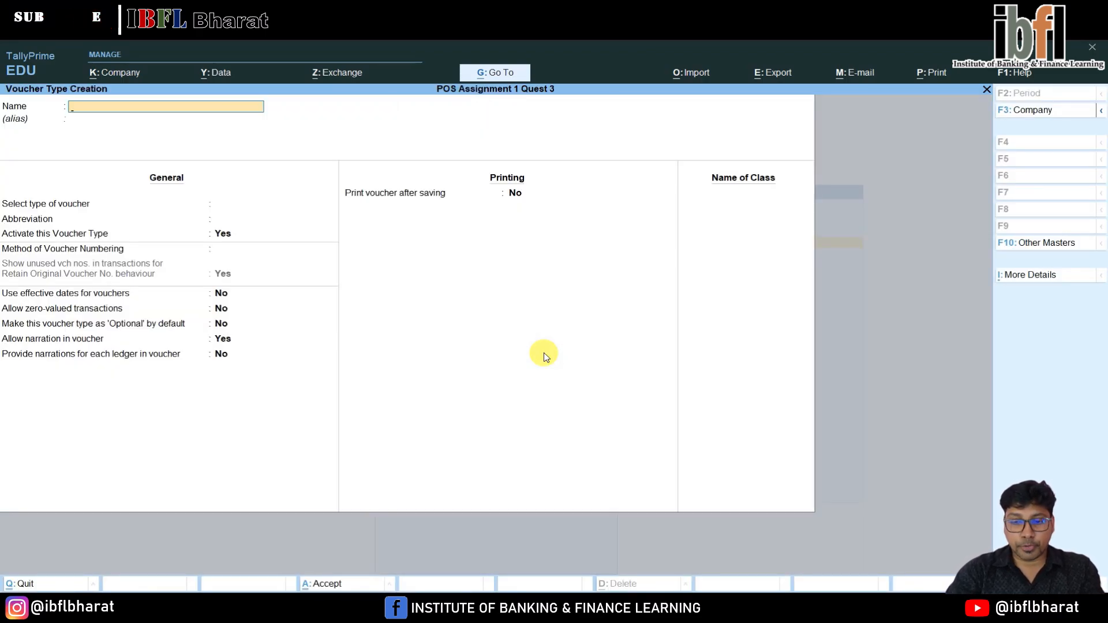
{"action": "type", "text": "Point "}
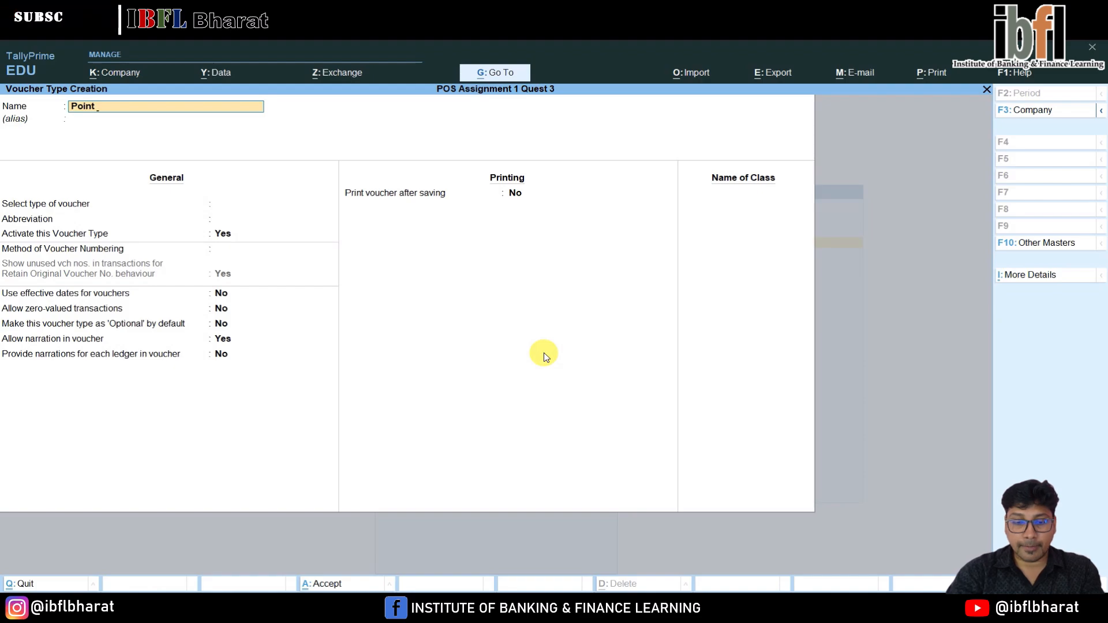
{"action": "type", "text": "of Sales"}
{"action": "key", "text": "Return"}
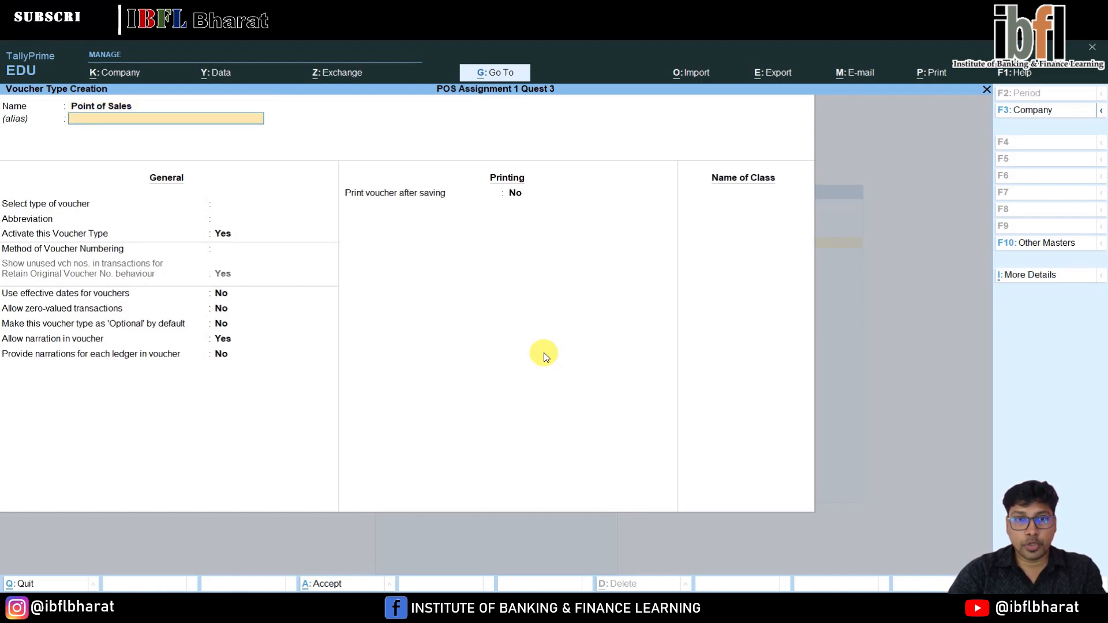
{"action": "key", "text": "Return"}
Base the Point of Sales voucher type on Sales, keeping the abbreviation Sale, active status Yes and Automatic voucher numbering.
{"action": "key", "text": "Return"}
{"action": "key", "text": "BackSpace"}
{"action": "key", "text": "Down"}
{"action": "key", "text": "Down"}
{"action": "key", "text": "Down"}
{"action": "key", "text": "Down"}
{"action": "key", "text": "Down"}
{"action": "key", "text": "Down"}
{"action": "key", "text": "Down"}
{"action": "key", "text": "Down"}
{"action": "key", "text": "Down"}
{"action": "key", "text": "Down"}
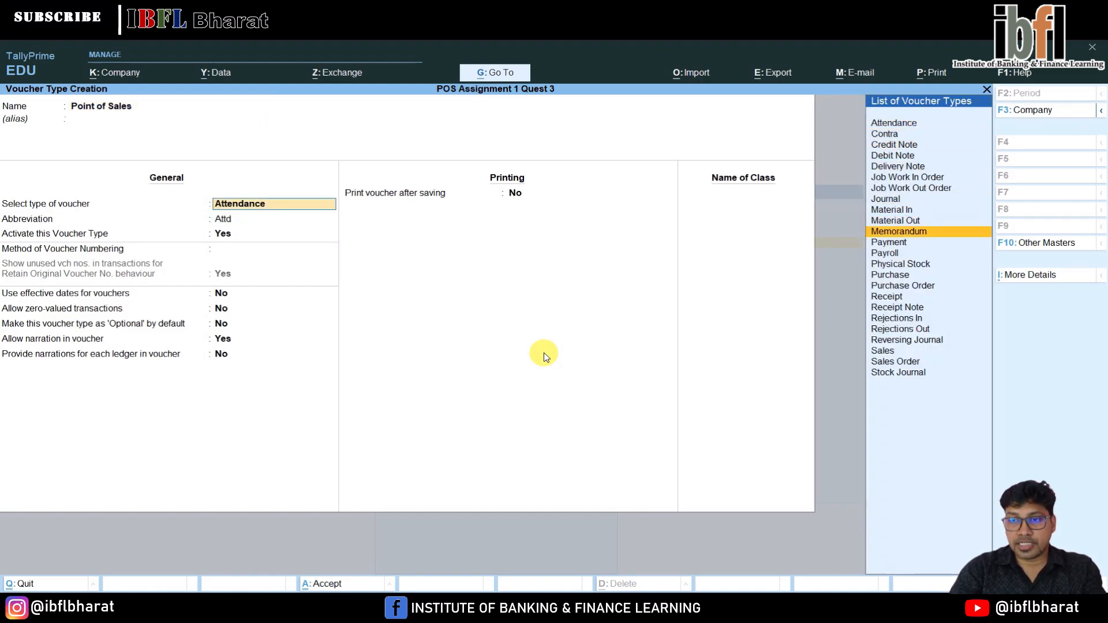
{"action": "key", "text": "Down"}
{"action": "key", "text": "Down"}
{"action": "key", "text": "Down"}
{"action": "key", "text": "Down"}
{"action": "key", "text": "Down"}
{"action": "key", "text": "Down"}
{"action": "key", "text": "Down"}
{"action": "key", "text": "Down"}
{"action": "key", "text": "Down"}
{"action": "key", "text": "Down"}
{"action": "key", "text": "Down"}
{"action": "key", "text": "Return"}
{"action": "key", "text": "Return"}
{"action": "key", "text": "Return"}
{"action": "key", "text": "Return"}
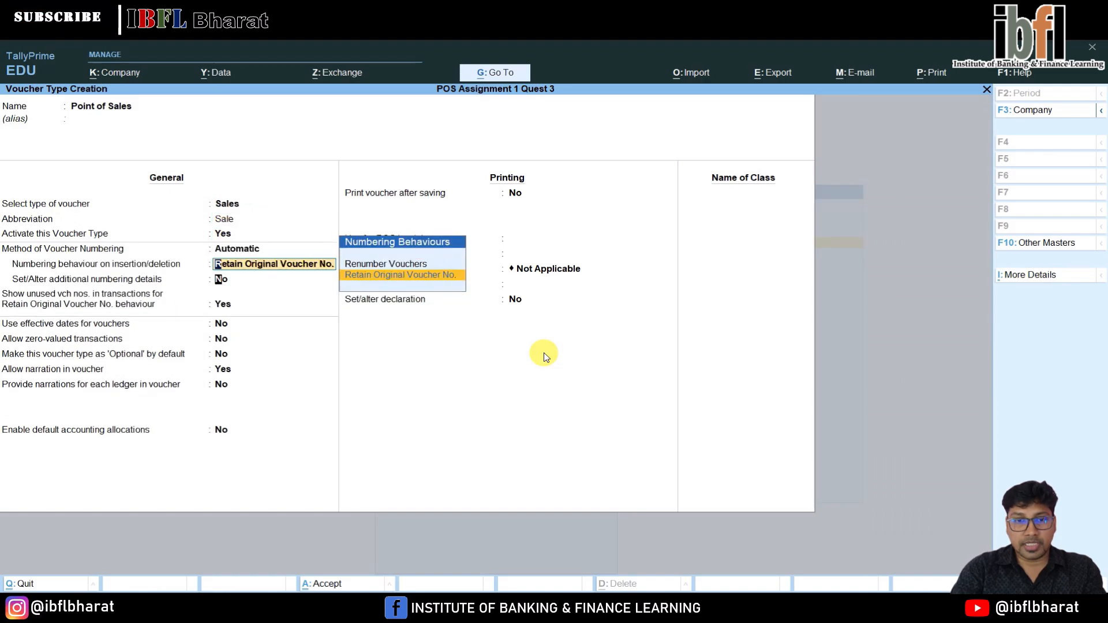
Keep Retain Original Voucher No. and the remaining general defaults, with narration allowed and default accounting allocations at No.
{"action": "key", "text": "Return"}
{"action": "key", "text": "Return"}
{"action": "key", "text": "Return"}
{"action": "key", "text": "Return"}
{"action": "key", "text": "Return"}
{"action": "key", "text": "Return"}
{"action": "key", "text": "Return"}
{"action": "key", "text": "Return"}
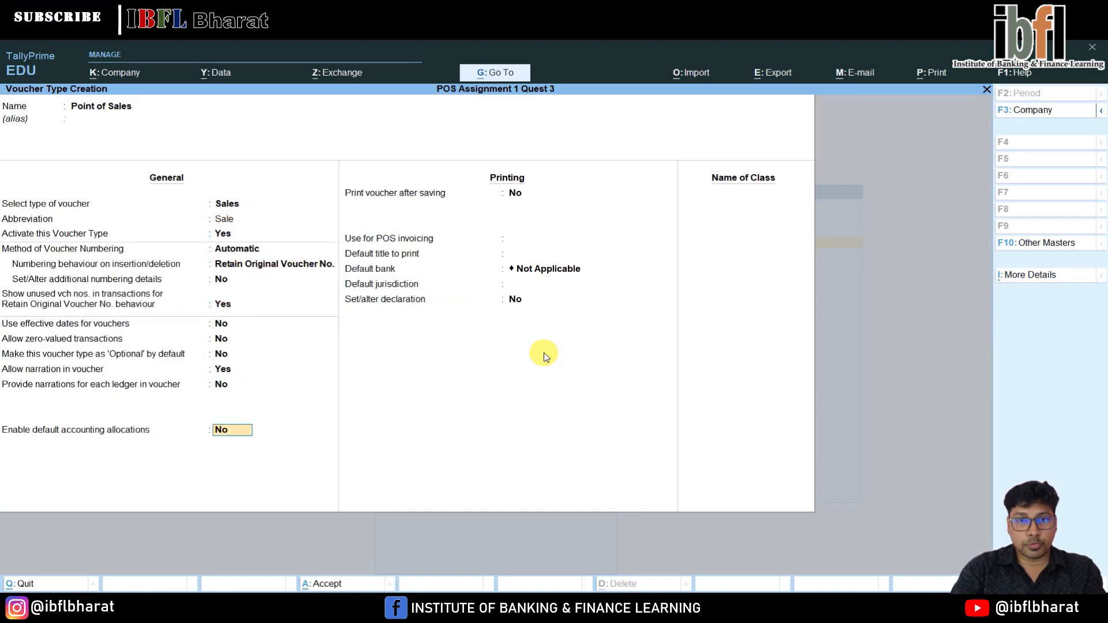
{"action": "key", "text": "Return"}
Set the voucher type to print after saving and enable it for POS invoicing.
{"action": "type", "text": "y"}
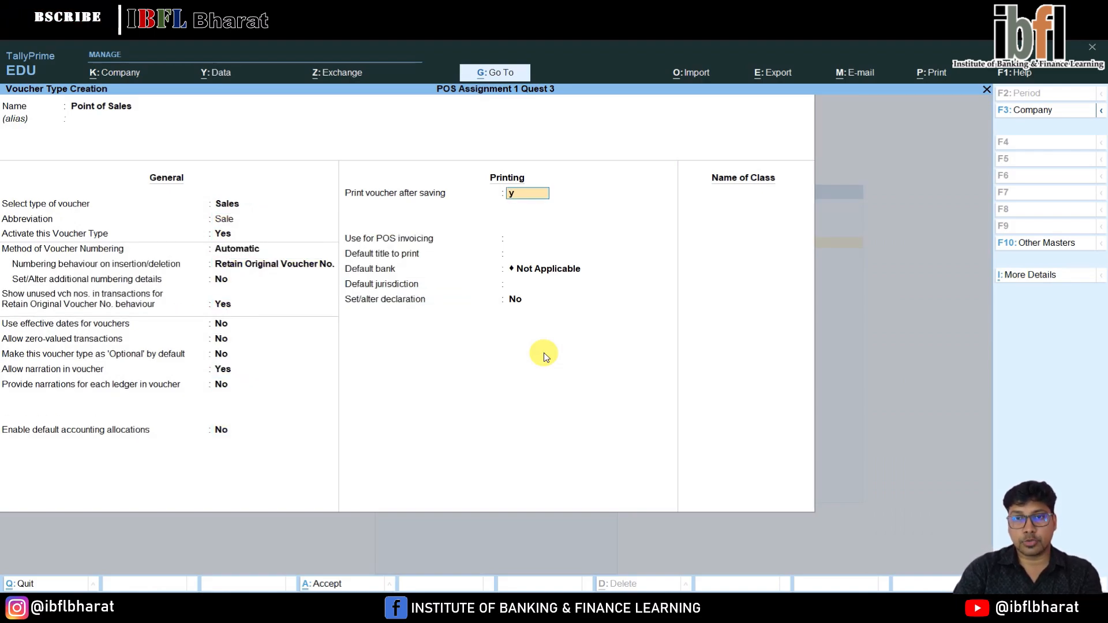
{"action": "key", "text": "Return"}
{"action": "type", "text": "ye"}
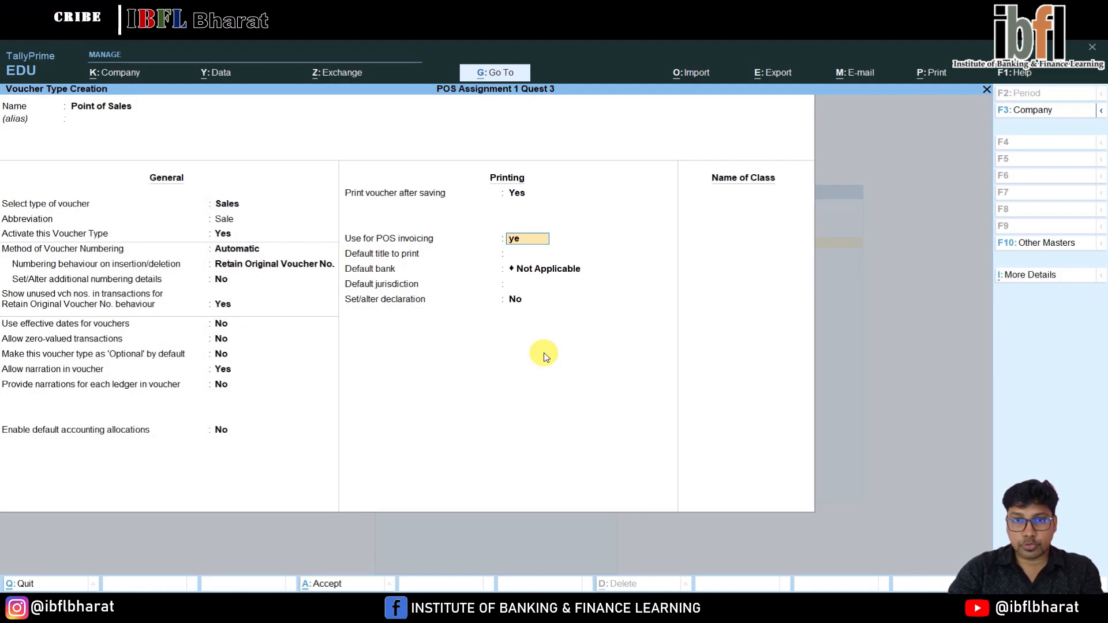
{"action": "key", "text": "Return"}
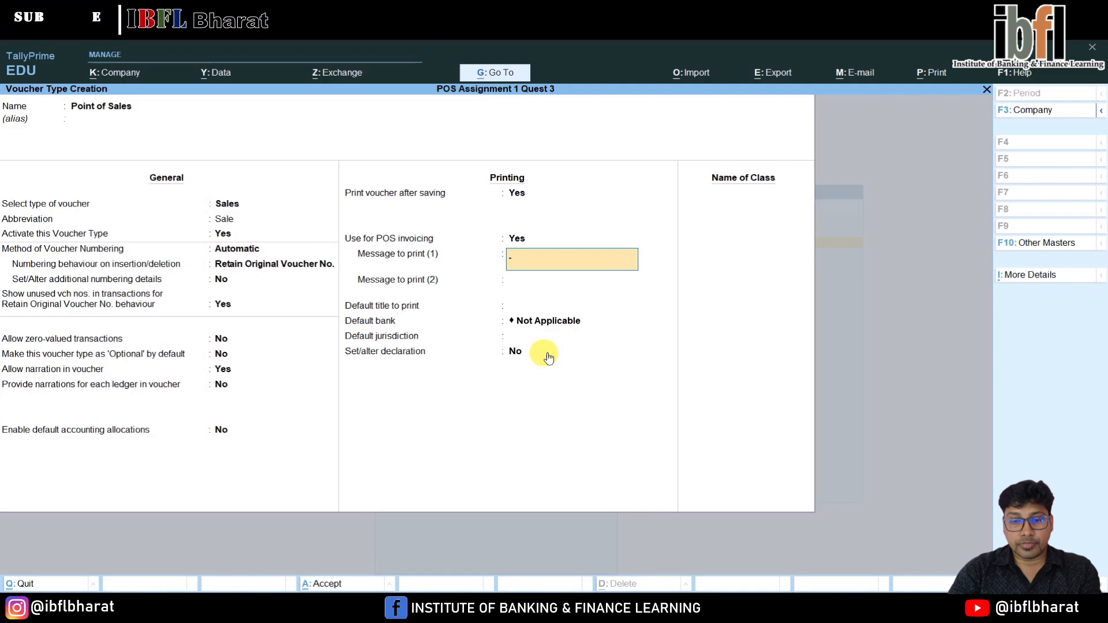
Set print message 1 to "Isse Sasta aur kahan" and print message 2 to "Welcome. Thanks for your shopping".
{"action": "type", "text": "Isse Sasta aur kaha"}
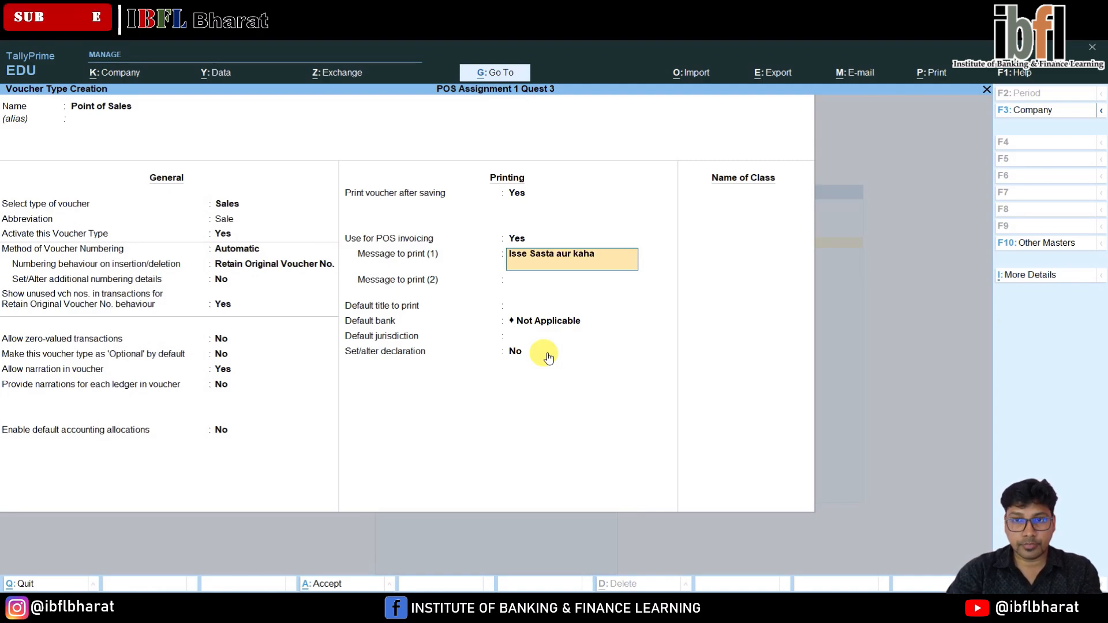
{"action": "type", "text": "n"}
{"action": "key", "text": "Return"}
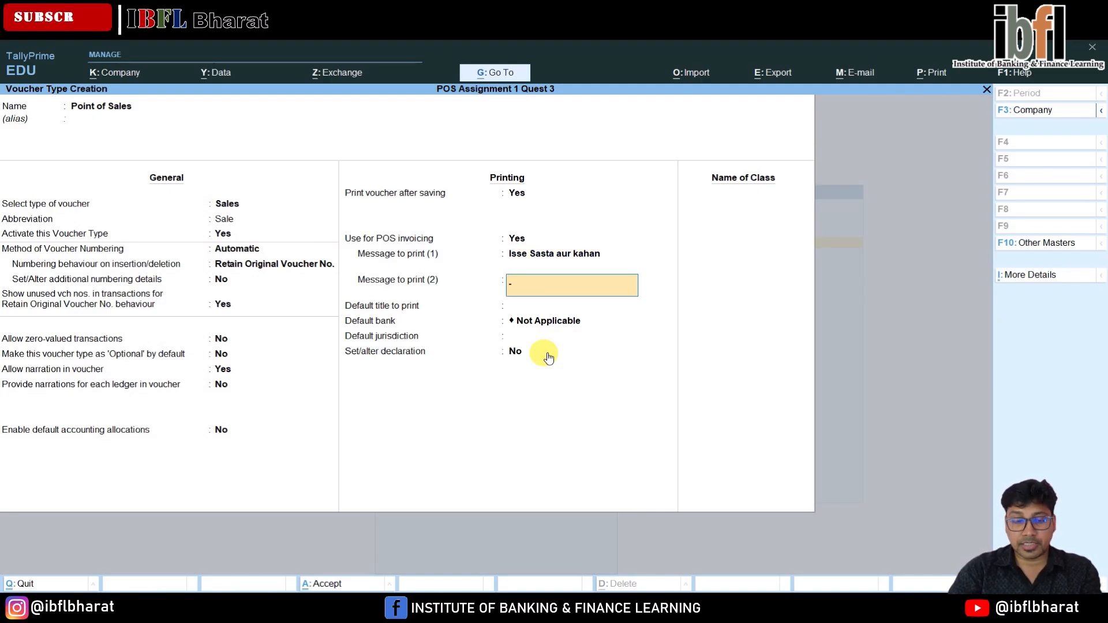
{"action": "type", "text": "Welcome"}
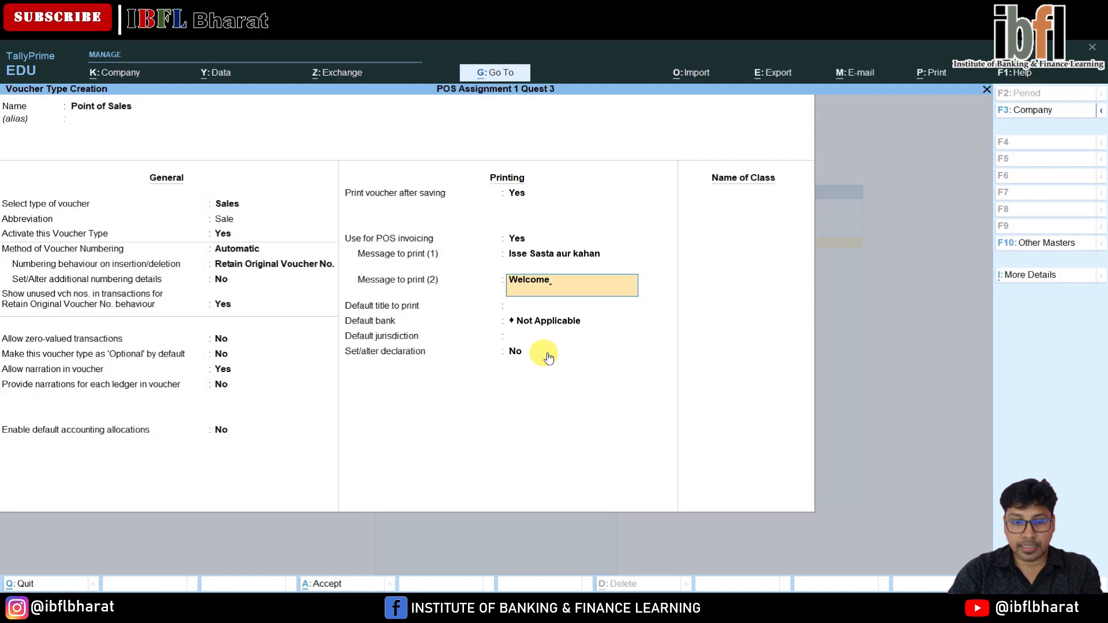
{"action": "type", "text": "."}
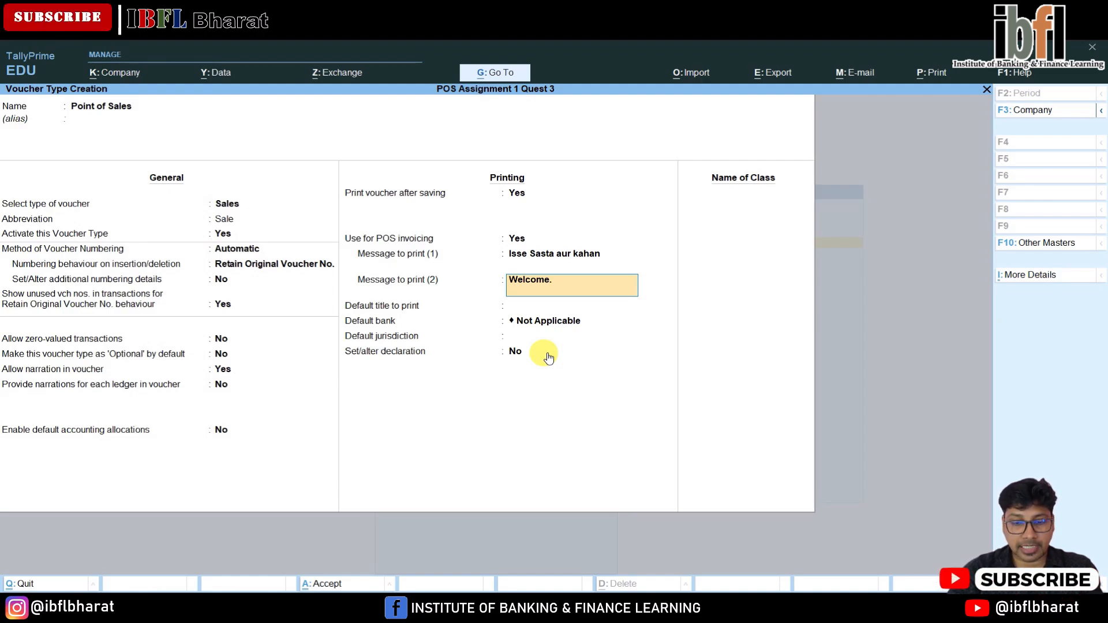
{"action": "type", "text": " Thanks"}
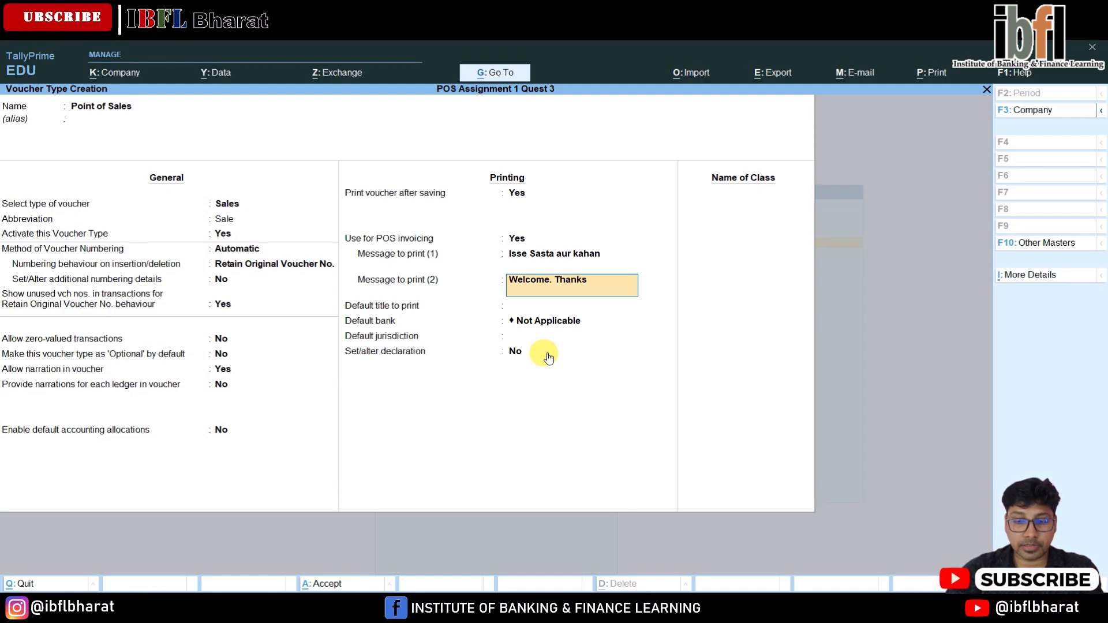
{"action": "type", "text": " for youe"}
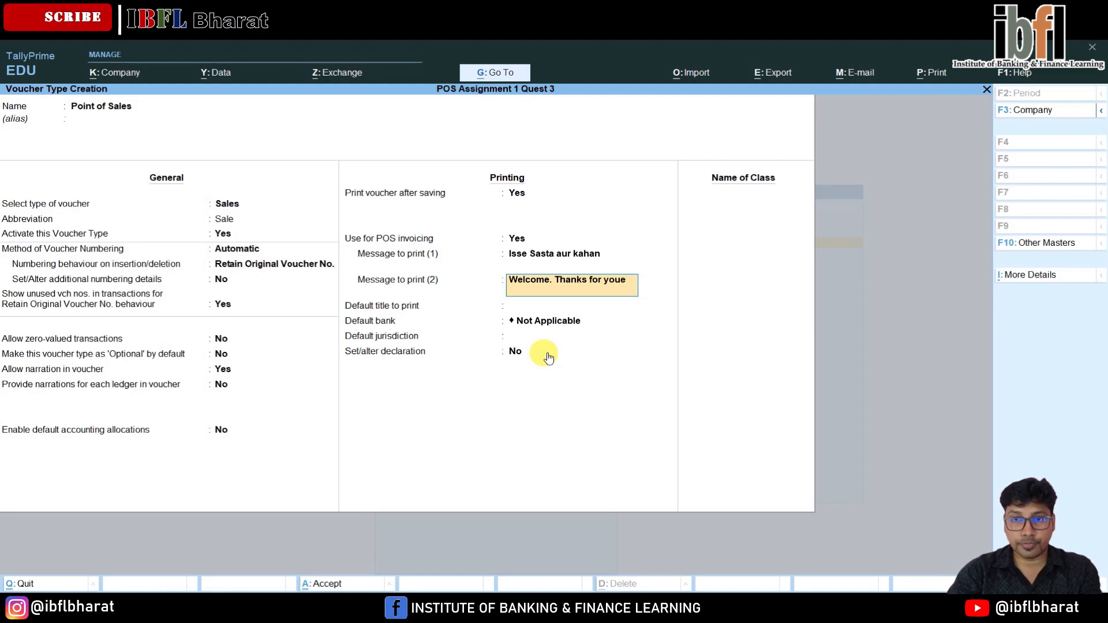
{"action": "key", "text": "BackSpace"}
{"action": "type", "text": "r shopping"}
{"action": "key", "text": "Return"}
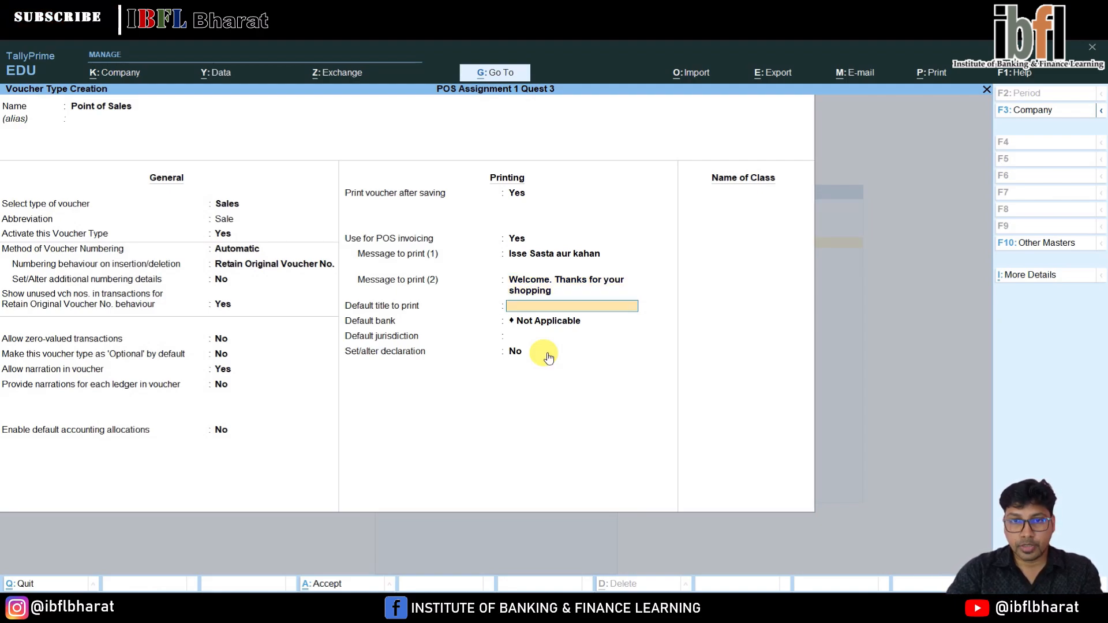
Set the default title to print to V-Mart and keep the default bank Not Applicable.
{"action": "key", "text": "Return"}
{"action": "key", "text": "BackSpace"}
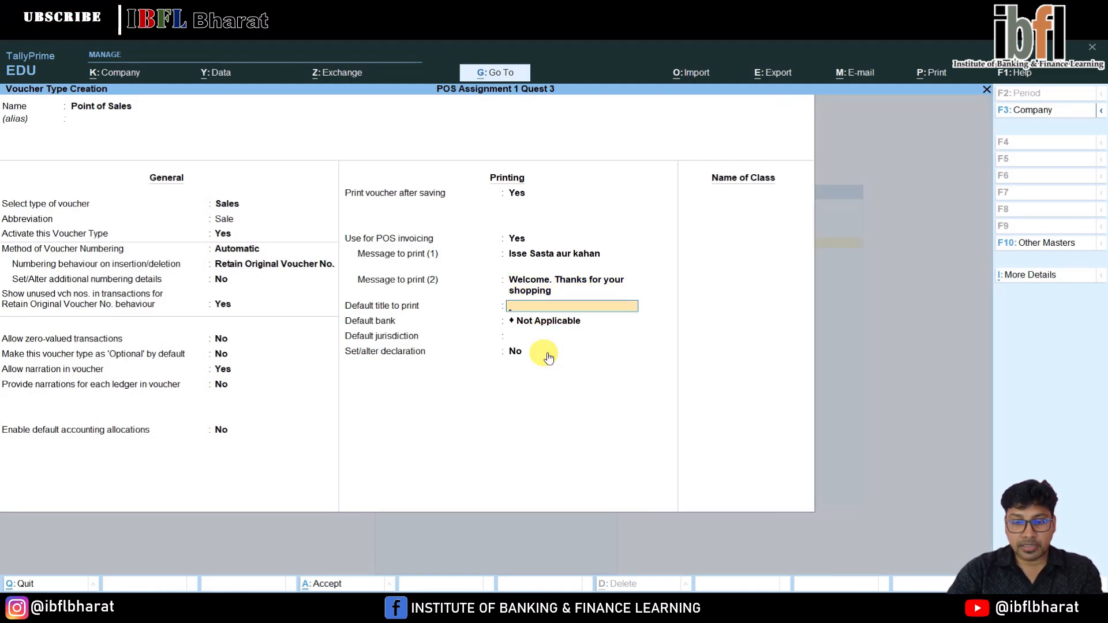
{"action": "type", "text": "V-"}
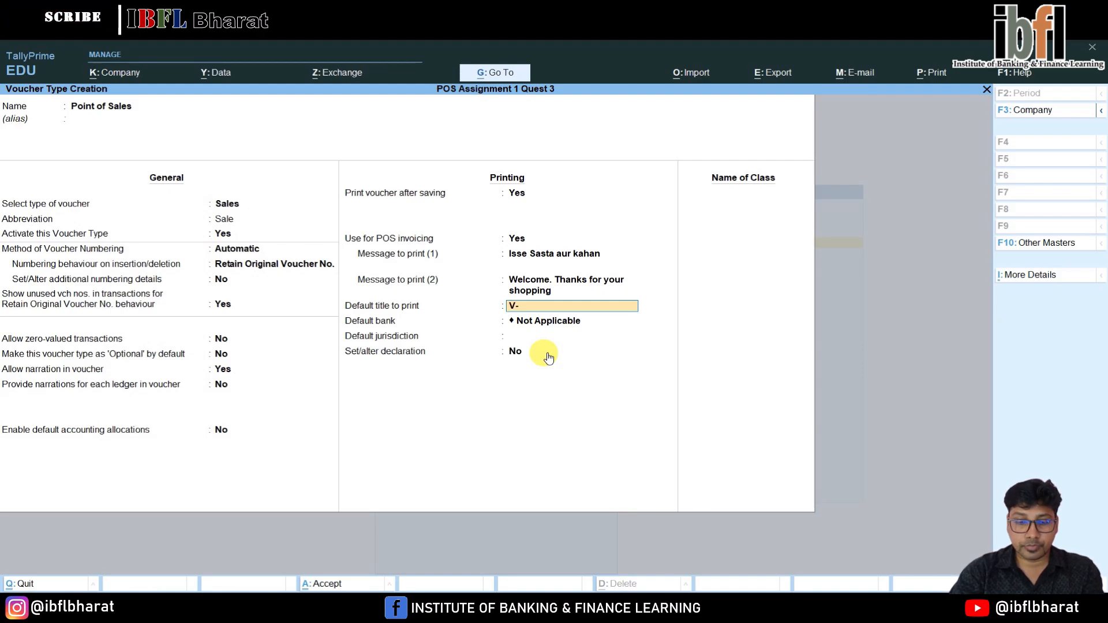
{"action": "type", "text": "Mart"}
{"action": "key", "text": "Return"}
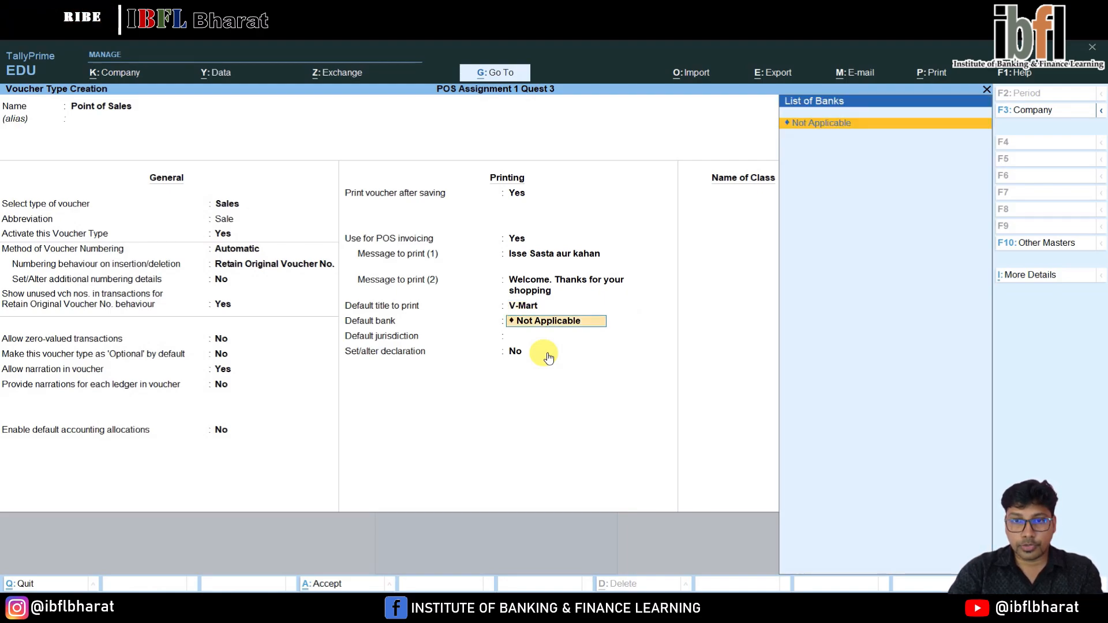
{"action": "key", "text": "Return"}
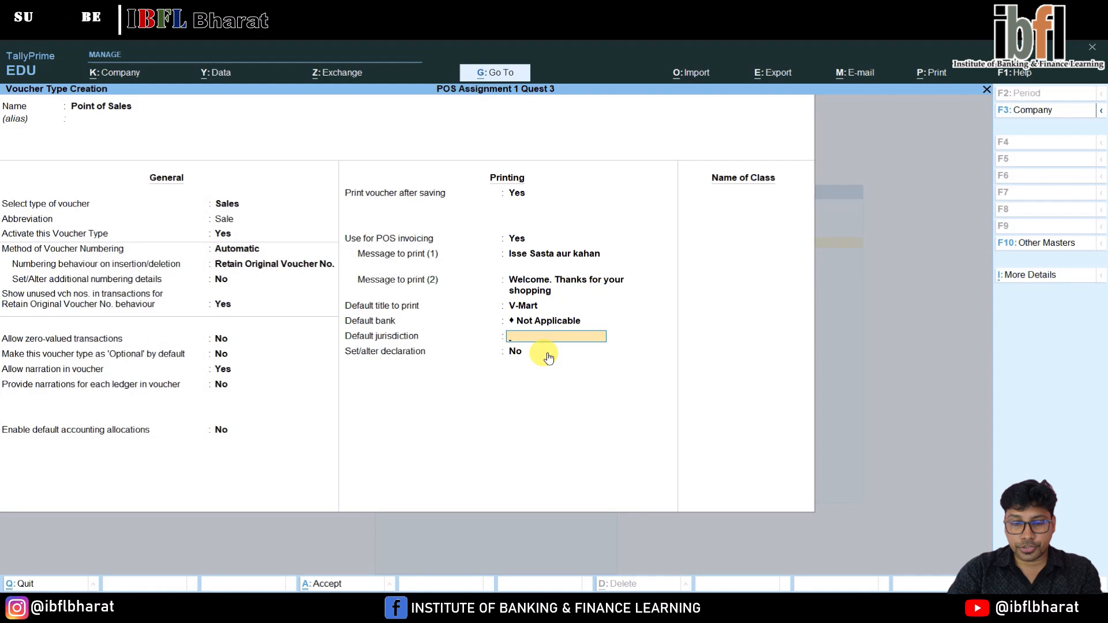
Set the default jurisdiction to Mathura and set/alter declaration to Yes, adding no declaration text.
{"action": "type", "text": "Mat"}
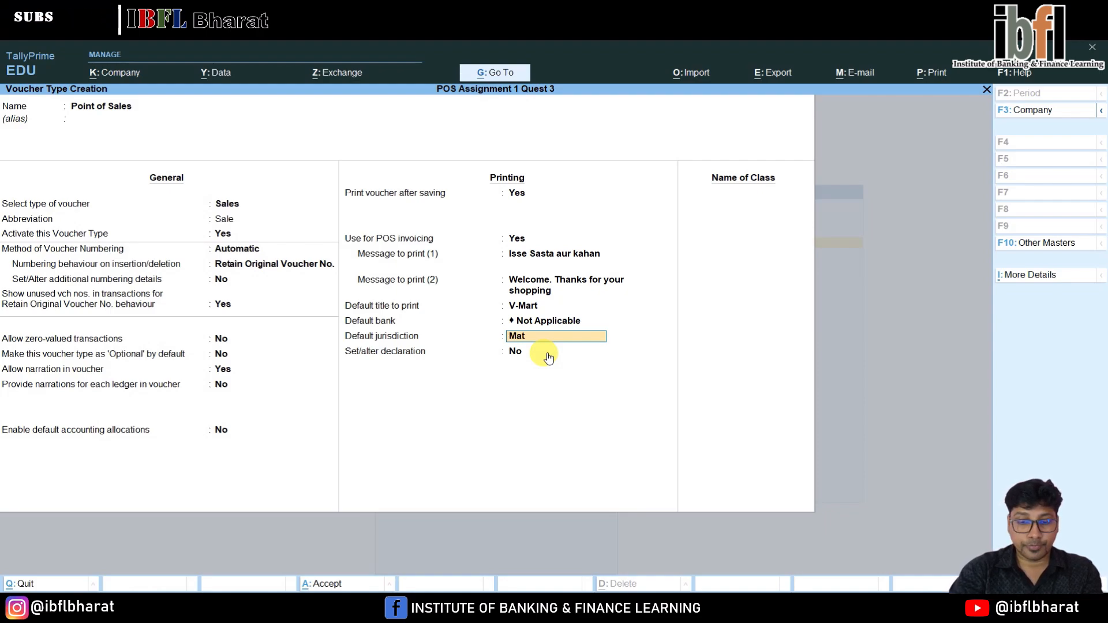
{"action": "type", "text": "hura"}
{"action": "key", "text": "Return"}
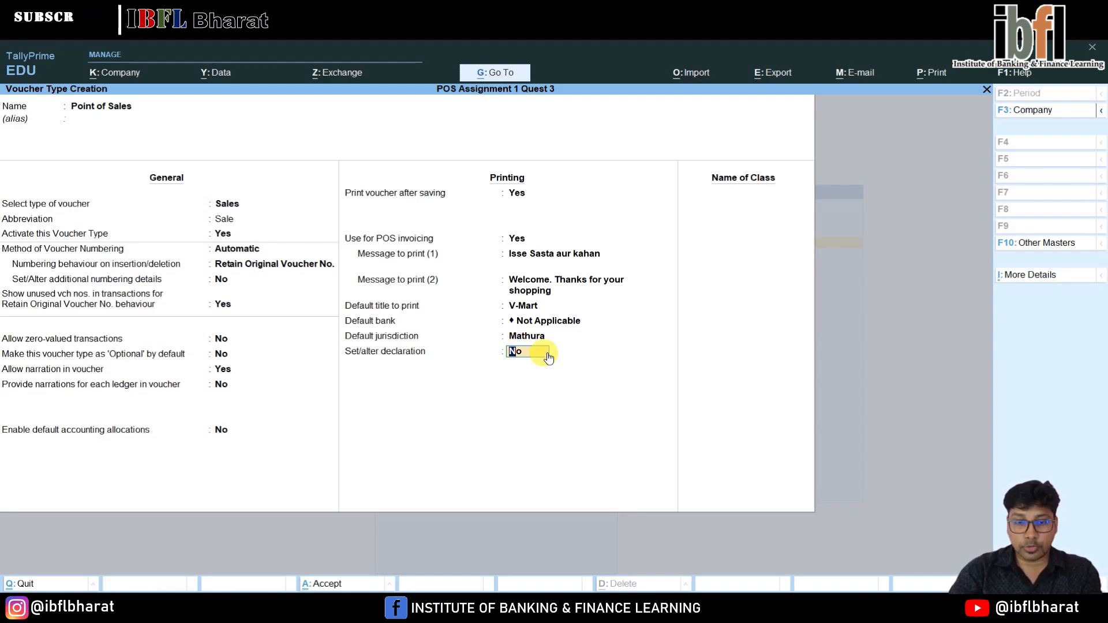
{"action": "type", "text": "y"}
{"action": "key", "text": "Return"}
{"action": "key", "text": "Return"}
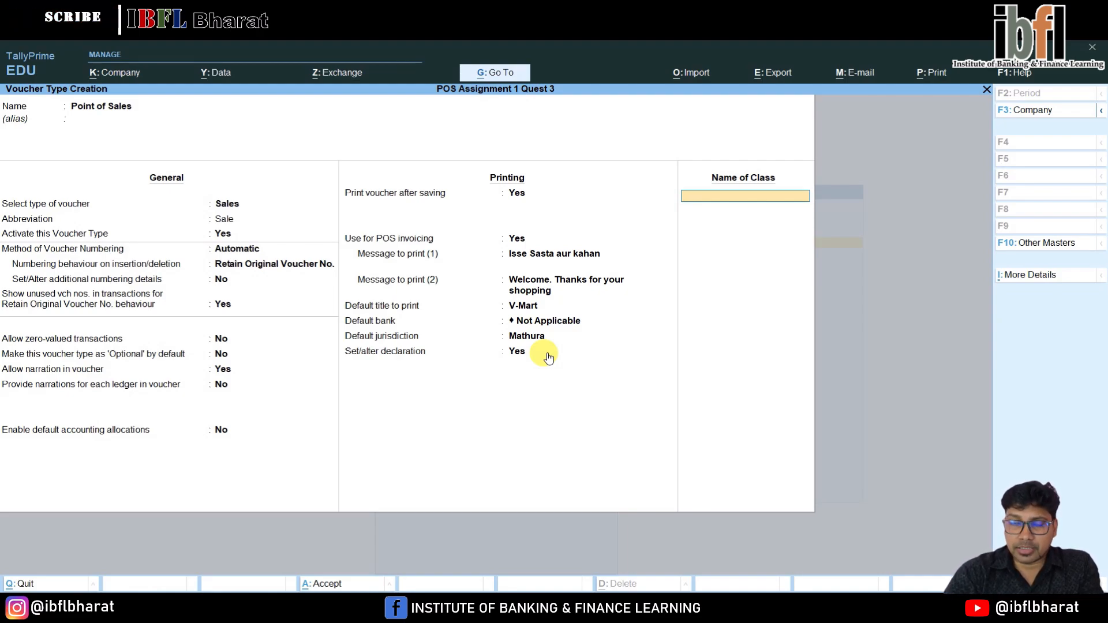
Add a voucher class named POS Class and keep gift vouchers enabled in it.
{"action": "type", "text": "POS"}
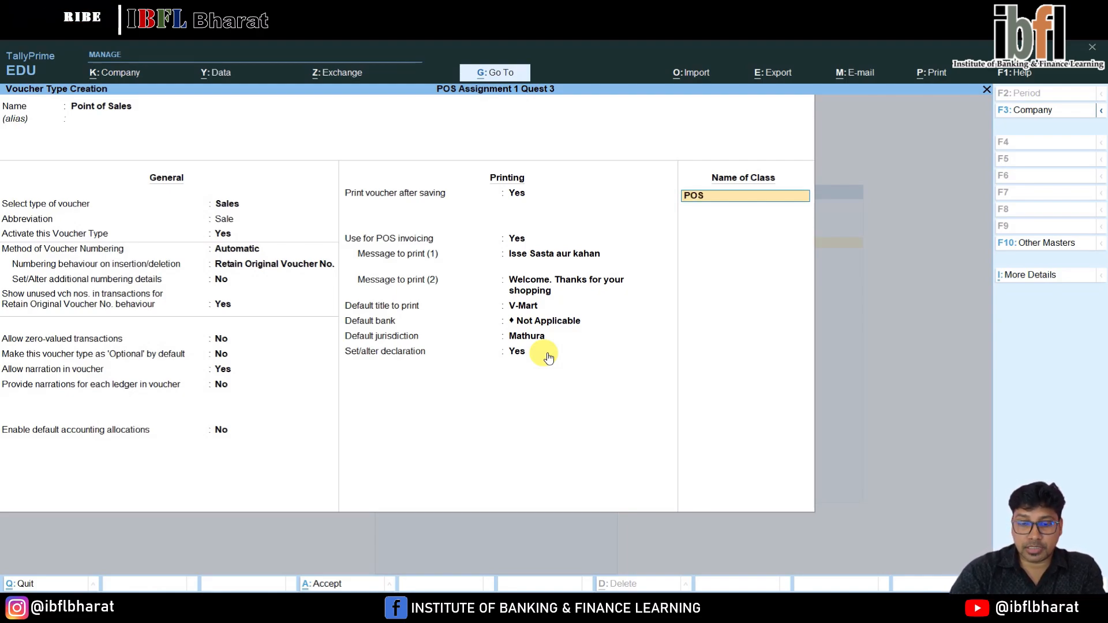
{"action": "type", "text": " Class"}
{"action": "key", "text": "Return"}
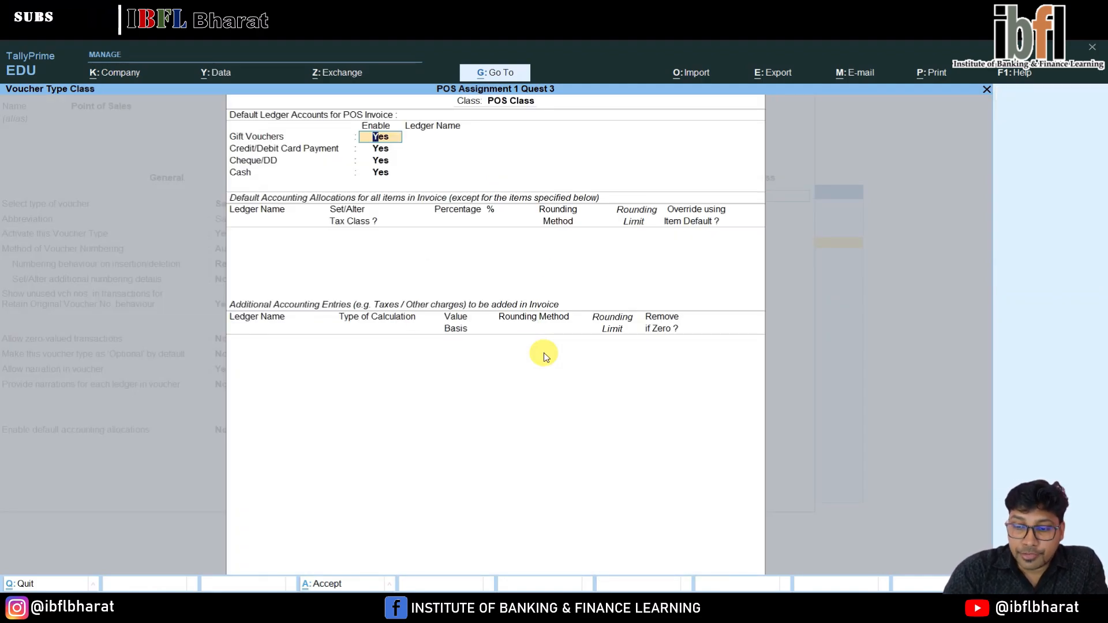
{"action": "key", "text": "Return"}
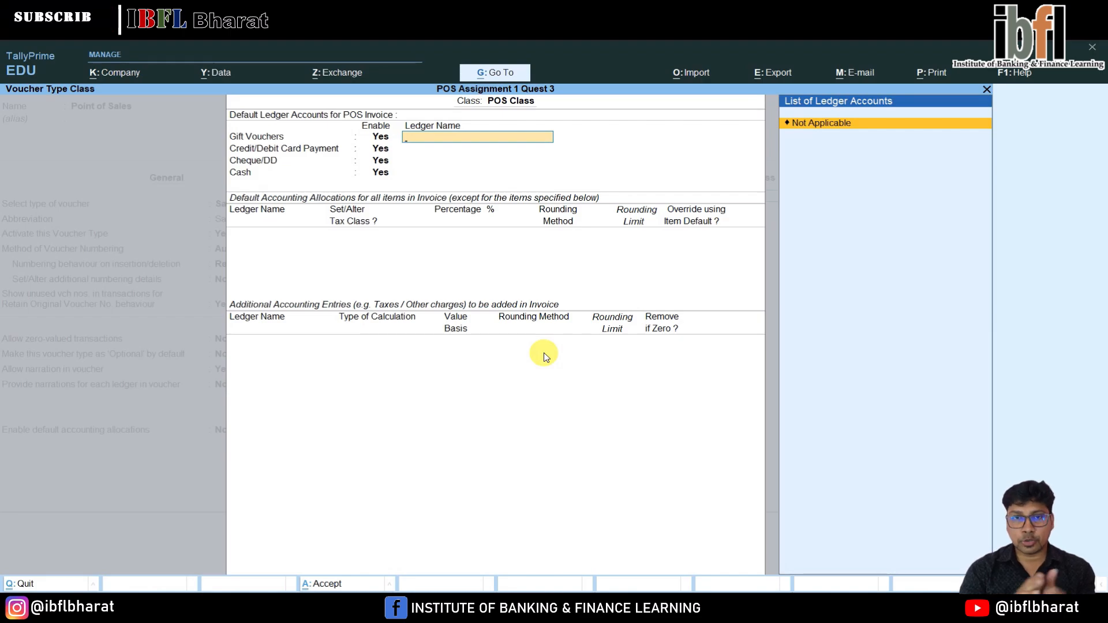
Create a gift voucher ledger named Amazon under Sundry Creditors, leaving its alias blank.
{"action": "key", "text": "alt+c"}
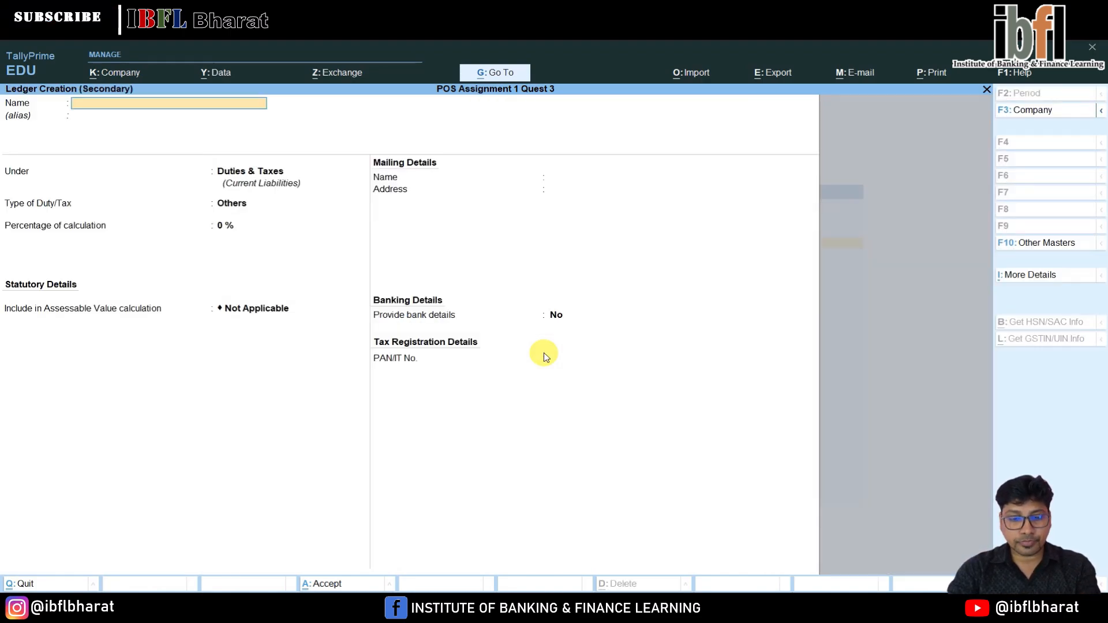
{"action": "type", "text": "Amazon"}
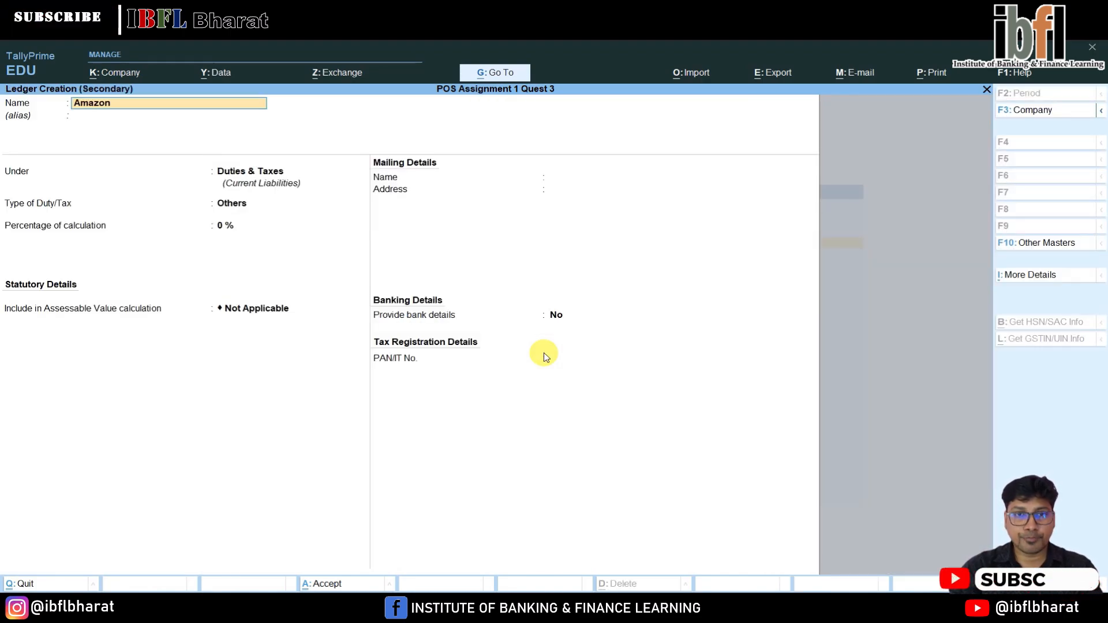
{"action": "key", "text": "Return"}
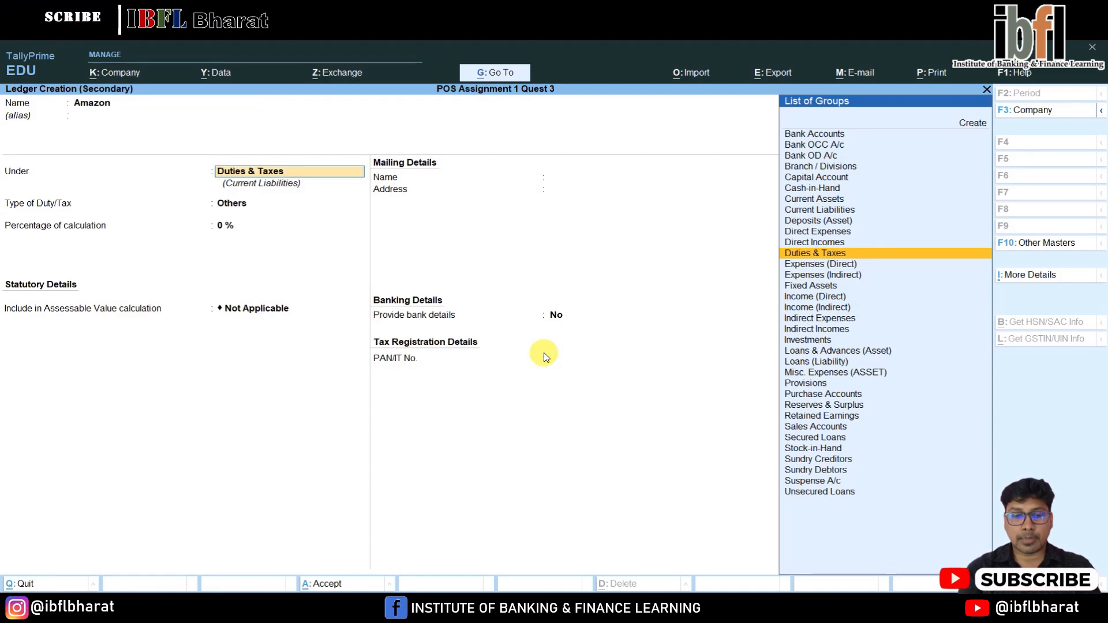
{"action": "type", "text": "s cr"}
{"action": "key", "text": "Return"}
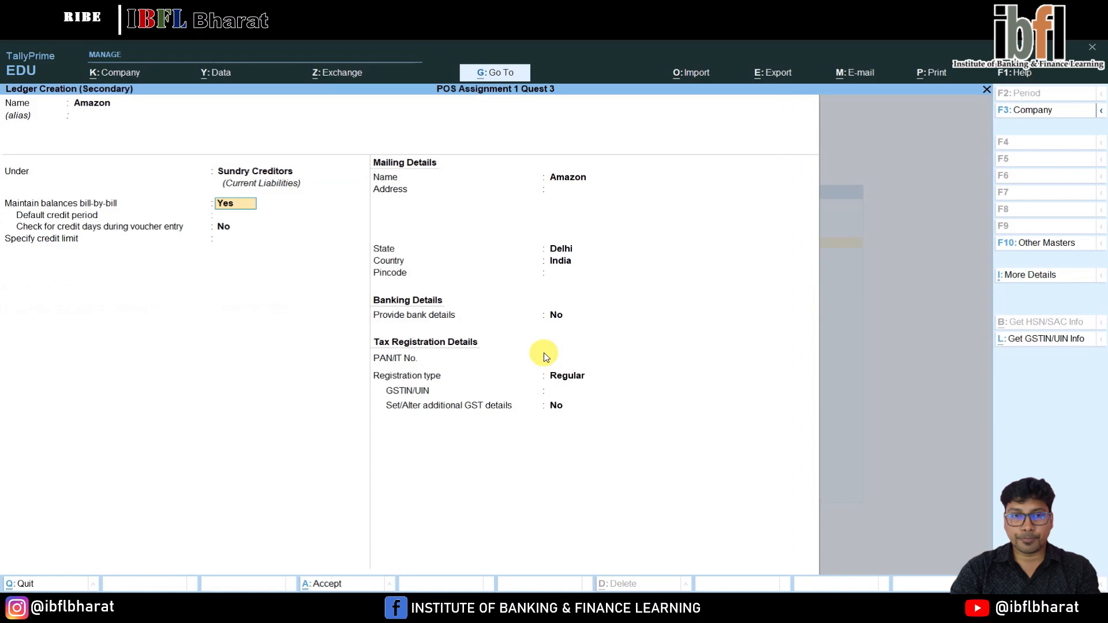
Save the Amazon ledger with its default balance, mailing and tax details, assign it to Gift Vouchers, and keep Credit/Debit Card Payment enabled.
{"action": "key", "text": "Return"}
{"action": "key", "text": "Return"}
{"action": "key", "text": "Return"}
{"action": "key", "text": "Return"}
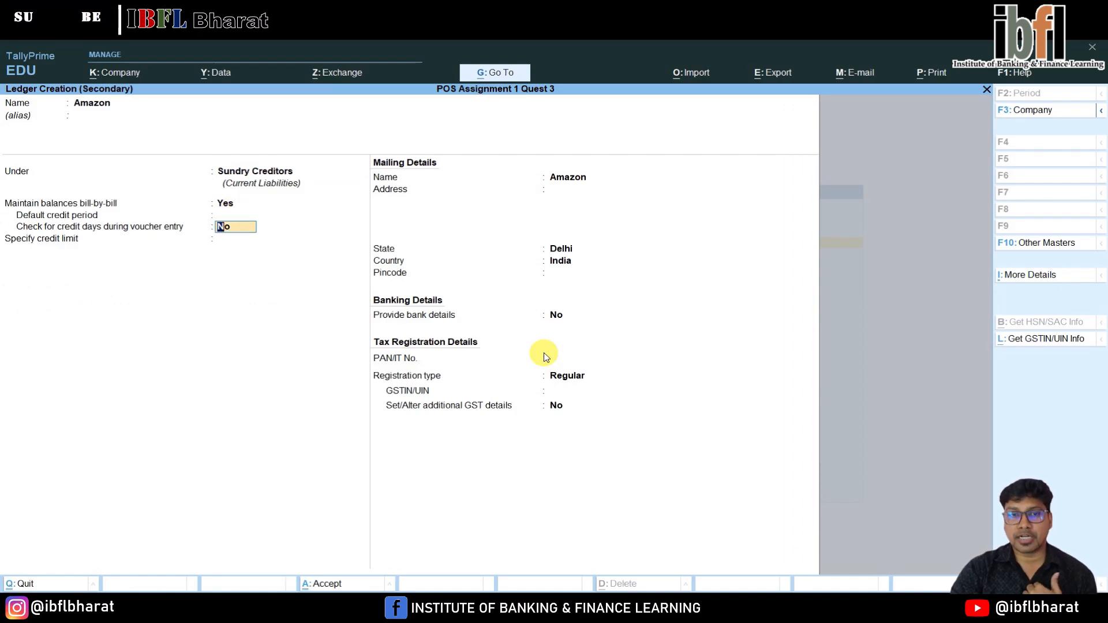
{"action": "key", "text": "Return"}
{"action": "key", "text": "Return"}
{"action": "key", "text": "Return"}
{"action": "key", "text": "Return"}
{"action": "key", "text": "Return"}
{"action": "key", "text": "Return"}
{"action": "key", "text": "Return"}
{"action": "key", "text": "Return"}
{"action": "key", "text": "Return"}
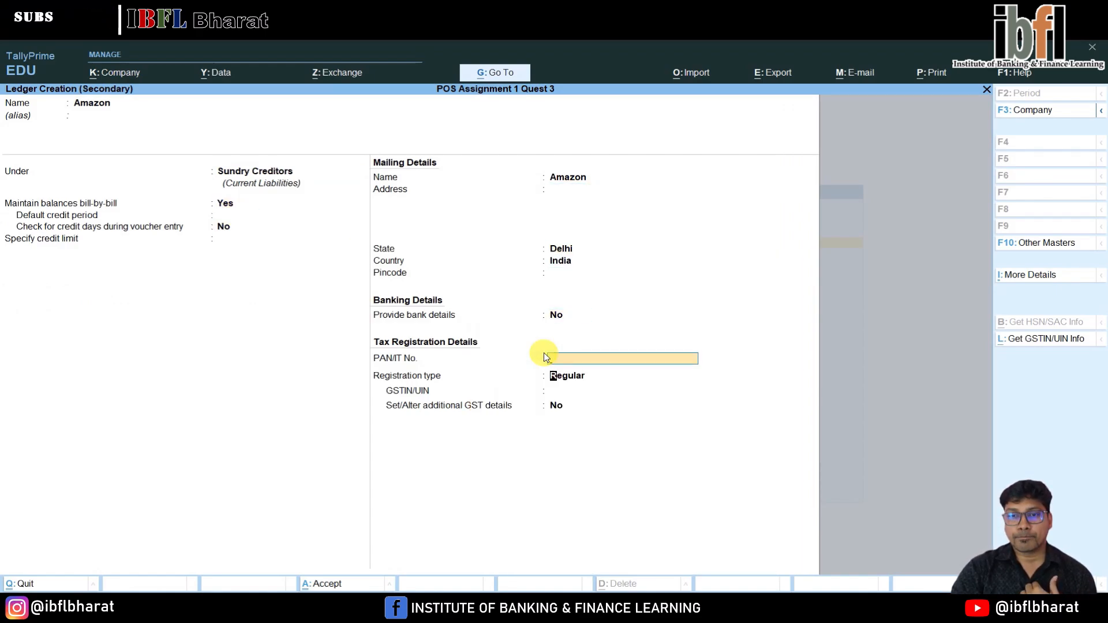
{"action": "key", "text": "Return"}
{"action": "key", "text": "Return"}
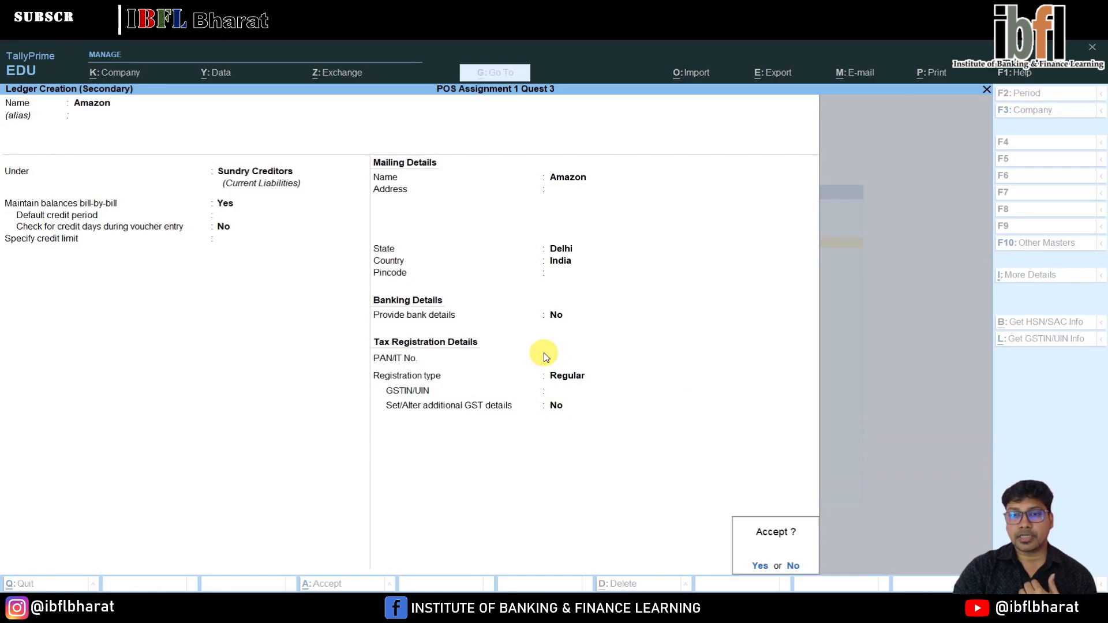
{"action": "key", "text": "Return"}
{"action": "key", "text": "Return"}
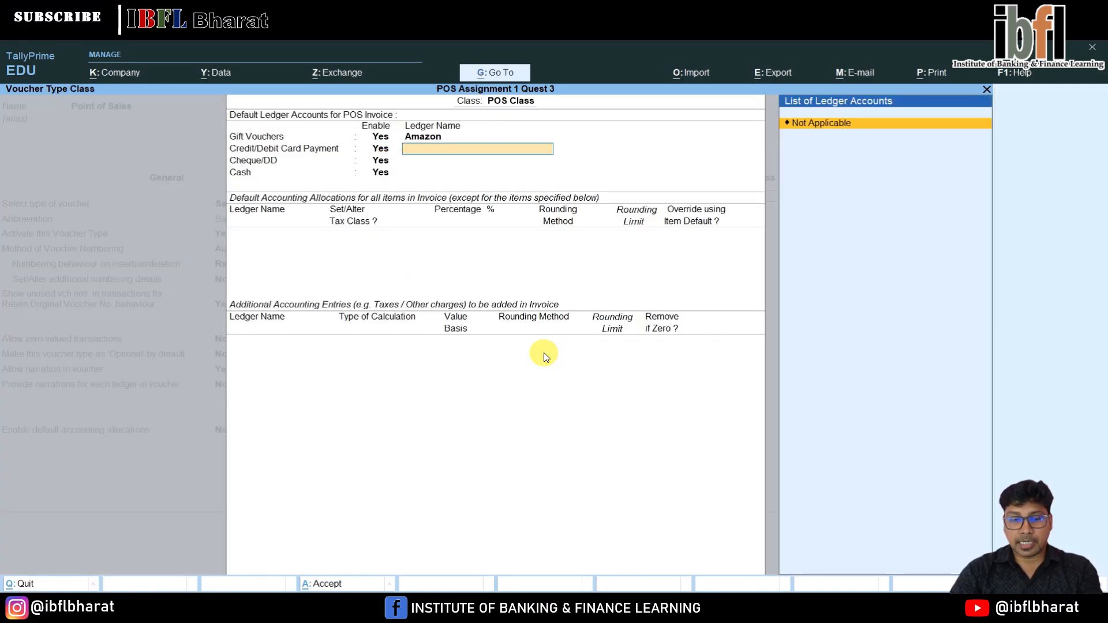
Create a ledger named HDFC under Bank Accounts and assign it to Credit/Debit Card Payment.
{"action": "key", "text": "alt+c"}
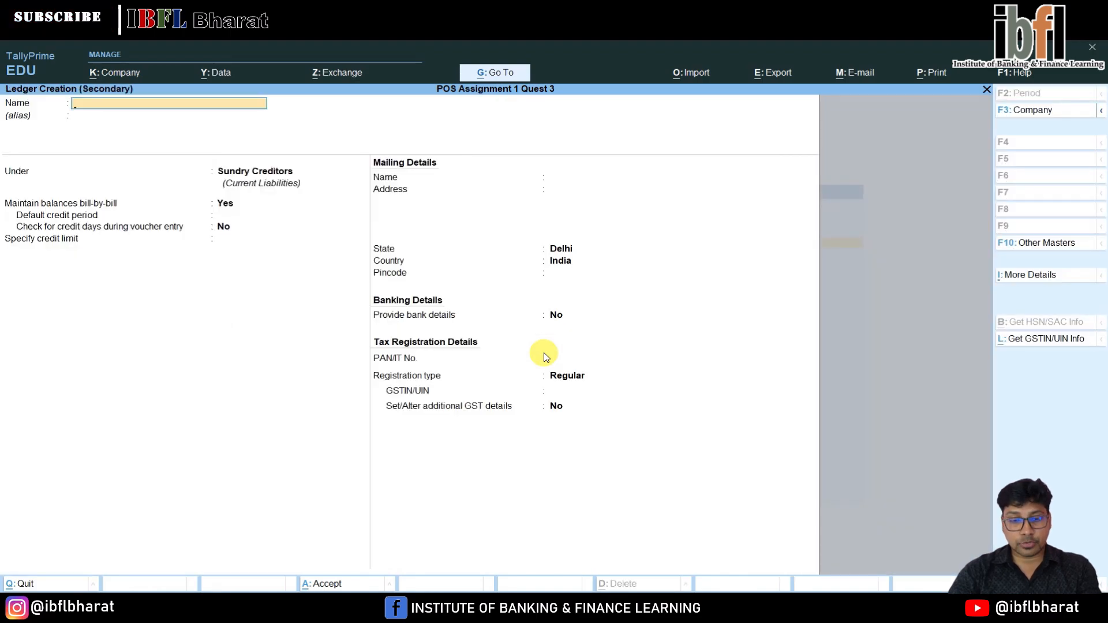
{"action": "type", "text": "HDFC"}
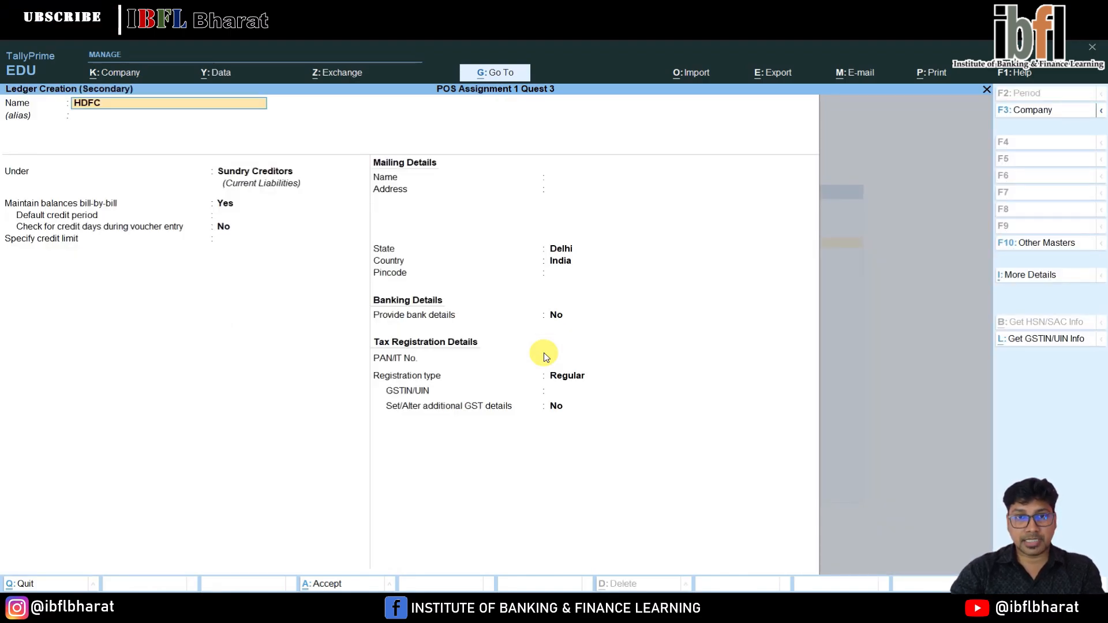
{"action": "key", "text": "Return"}
{"action": "type", "text": "Bank"}
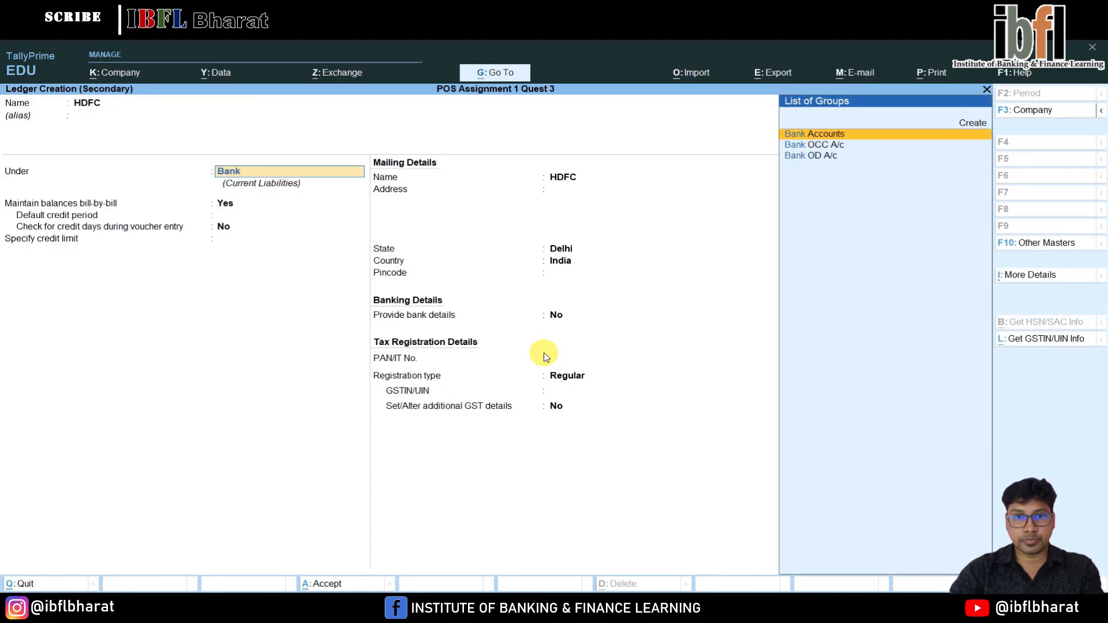
{"action": "key", "text": "Return"}
{"action": "key", "text": "ctrl+a"}
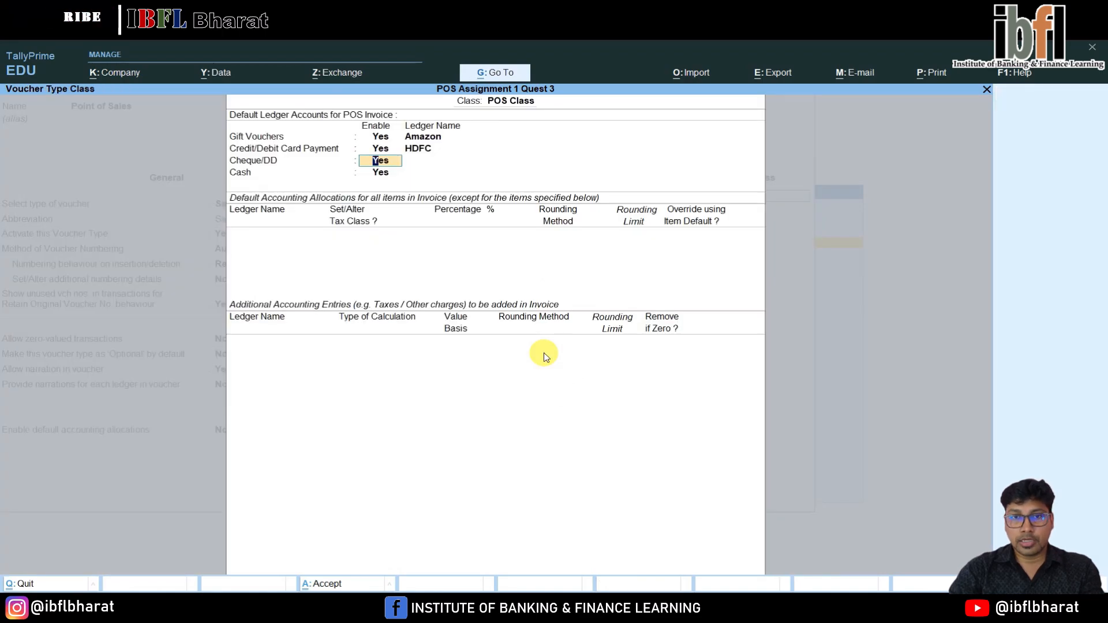
Keep Cheque/DD enabled with its ledger as Not Applicable, and assign the Cash ledger to Cash.
{"action": "key", "text": "Return"}
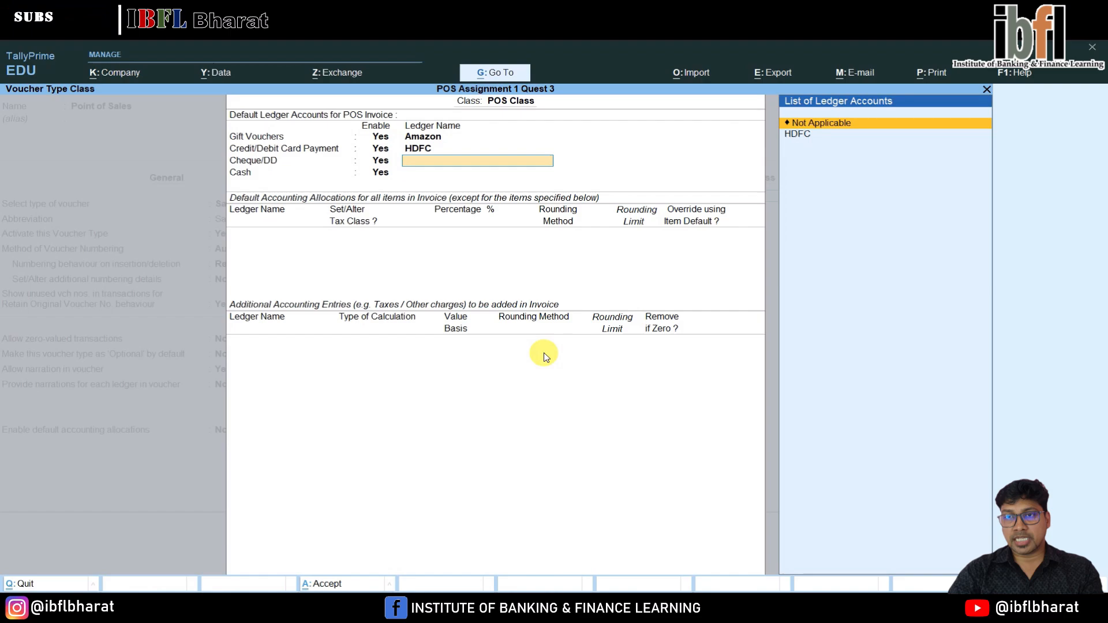
{"action": "key", "text": "Down"}
{"action": "key", "text": "Up"}
{"action": "key", "text": "Return"}
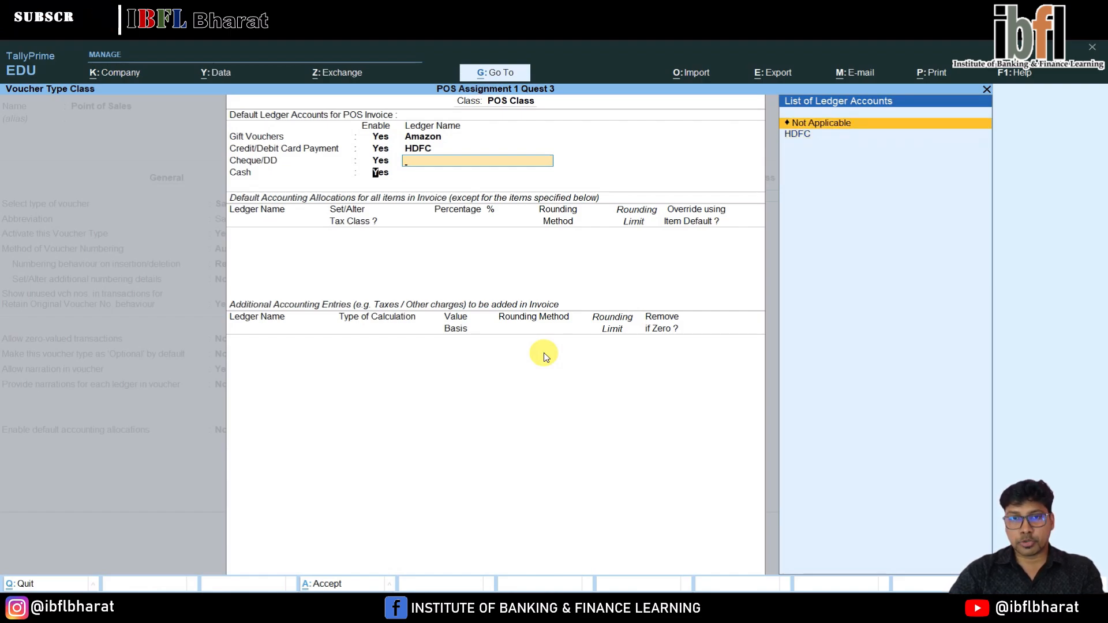
{"action": "key", "text": "Return"}
{"action": "key", "text": "Down"}
{"action": "key", "text": "Return"}
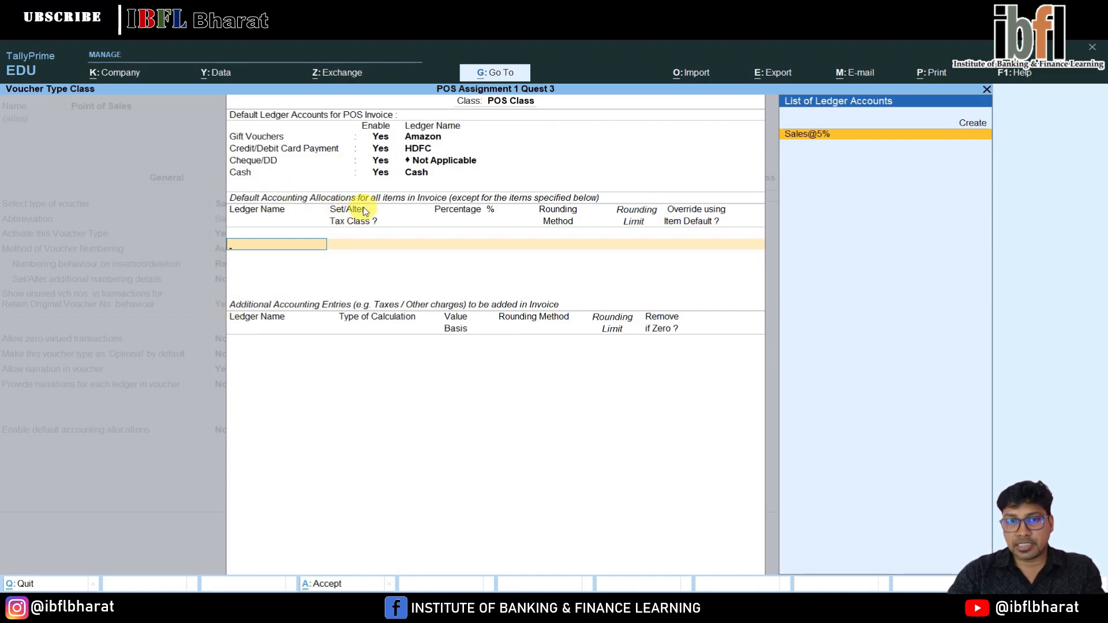
Allocate all invoice items 100% to Sales@5%, set its tax class to Yes with a GST classification, and keep item-default override at No.
{"action": "key", "text": "Return"}
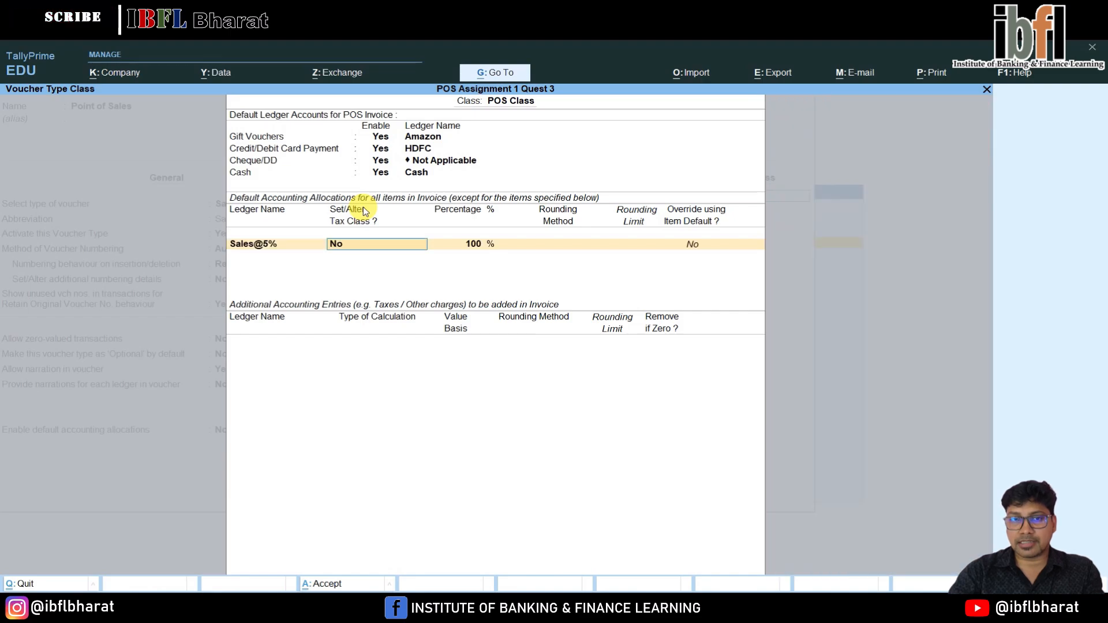
{"action": "type", "text": "y"}
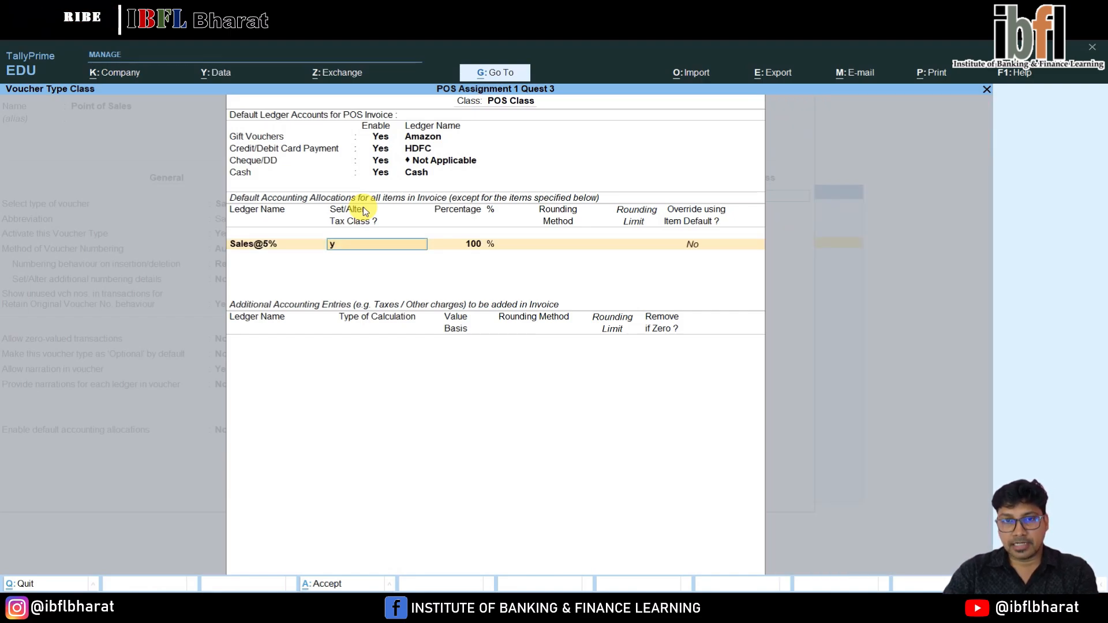
{"action": "key", "text": "Return"}
{"action": "key", "text": "Down"}
{"action": "key", "text": "Down"}
{"action": "key", "text": "Down"}
{"action": "key", "text": "Down"}
{"action": "key", "text": "Down"}
{"action": "key", "text": "Down"}
{"action": "key", "text": "Down"}
{"action": "key", "text": "Down"}
{"action": "key", "text": "Down"}
{"action": "key", "text": "Down"}
{"action": "key", "text": "Down"}
{"action": "key", "text": "Down"}
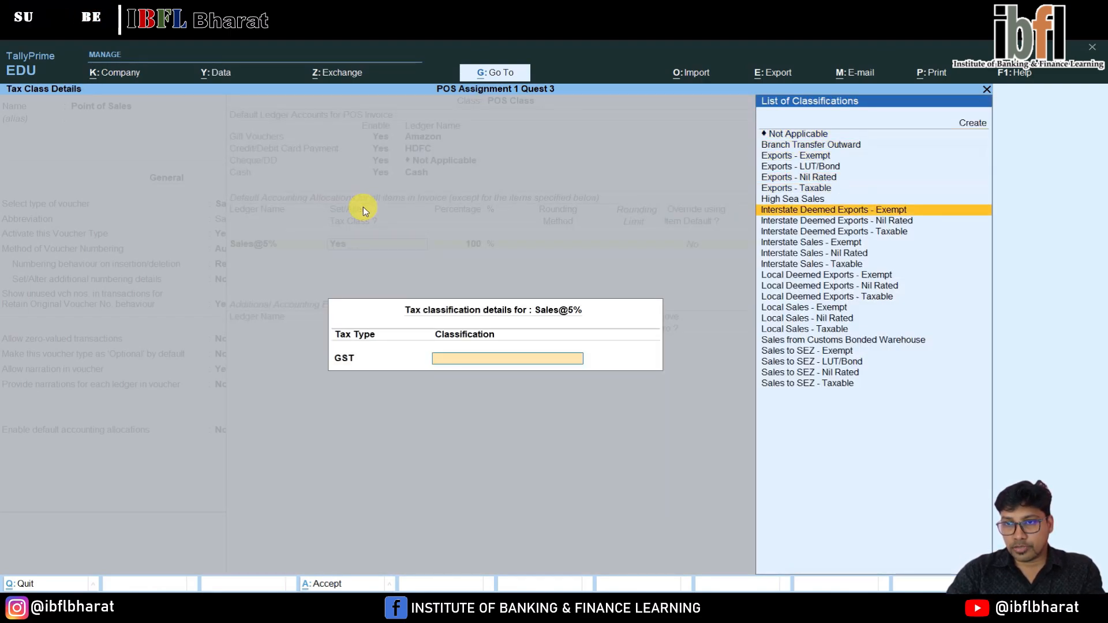
{"action": "key", "text": "Up"}
{"action": "key", "text": "Up"}
{"action": "key", "text": "Up"}
{"action": "key", "text": "Up"}
{"action": "key", "text": "Up"}
{"action": "key", "text": "Up"}
{"action": "key", "text": "Down"}
{"action": "key", "text": "Down"}
{"action": "key", "text": "Down"}
{"action": "key", "text": "Down"}
{"action": "key", "text": "Down"}
{"action": "key", "text": "Down"}
{"action": "key", "text": "Down"}
{"action": "key", "text": "Down"}
{"action": "key", "text": "Down"}
{"action": "key", "text": "Down"}
{"action": "key", "text": "Down"}
{"action": "key", "text": "Down"}
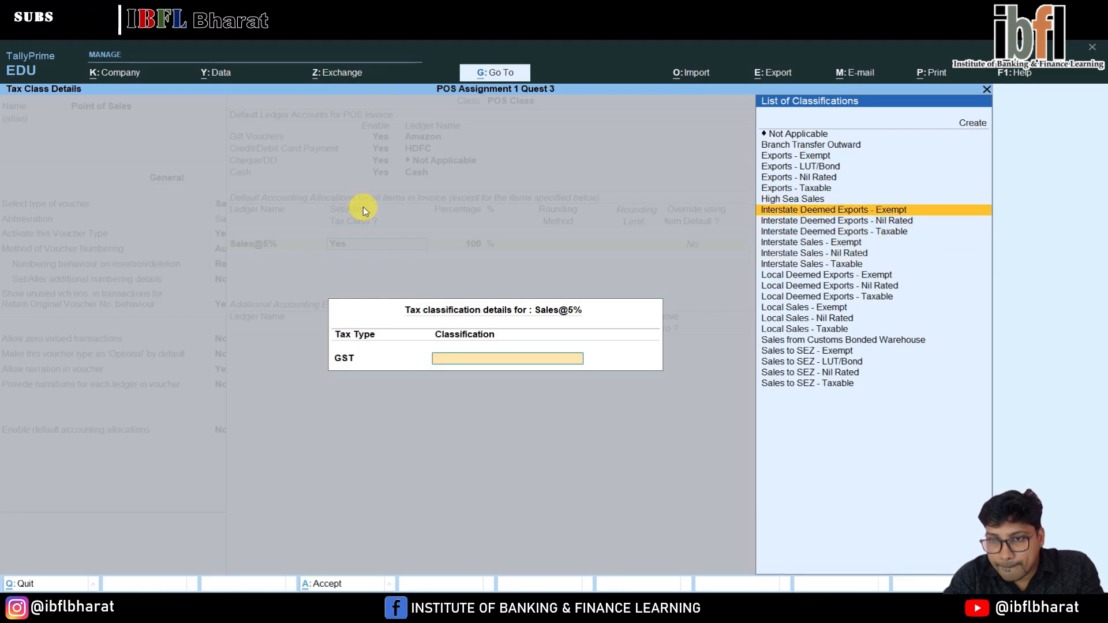
{"action": "key", "text": "Return"}
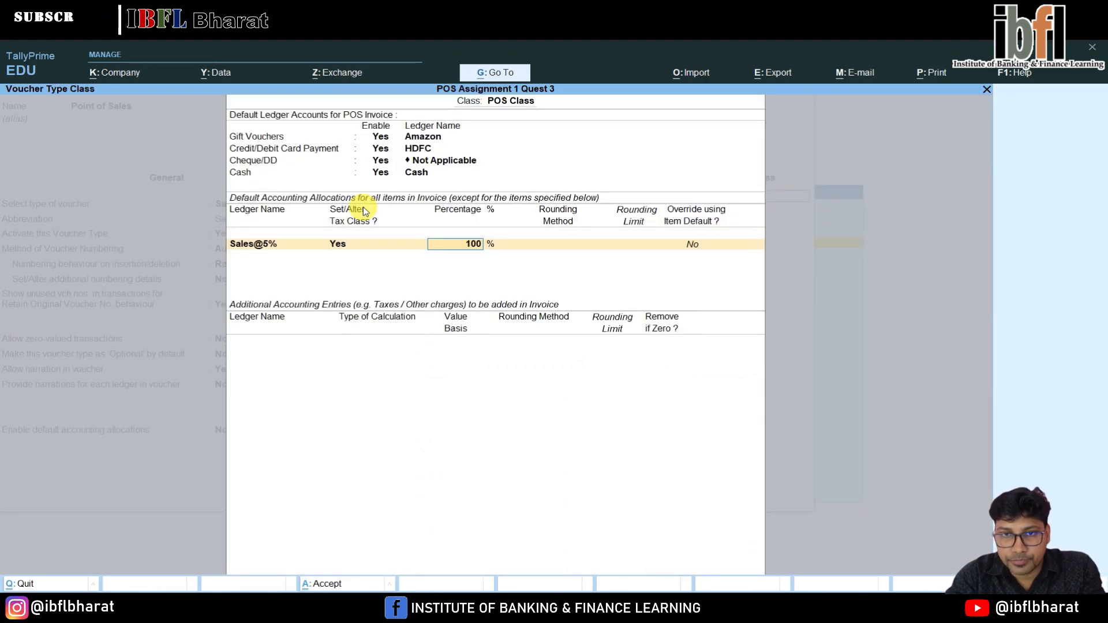
{"action": "key", "text": "Return"}
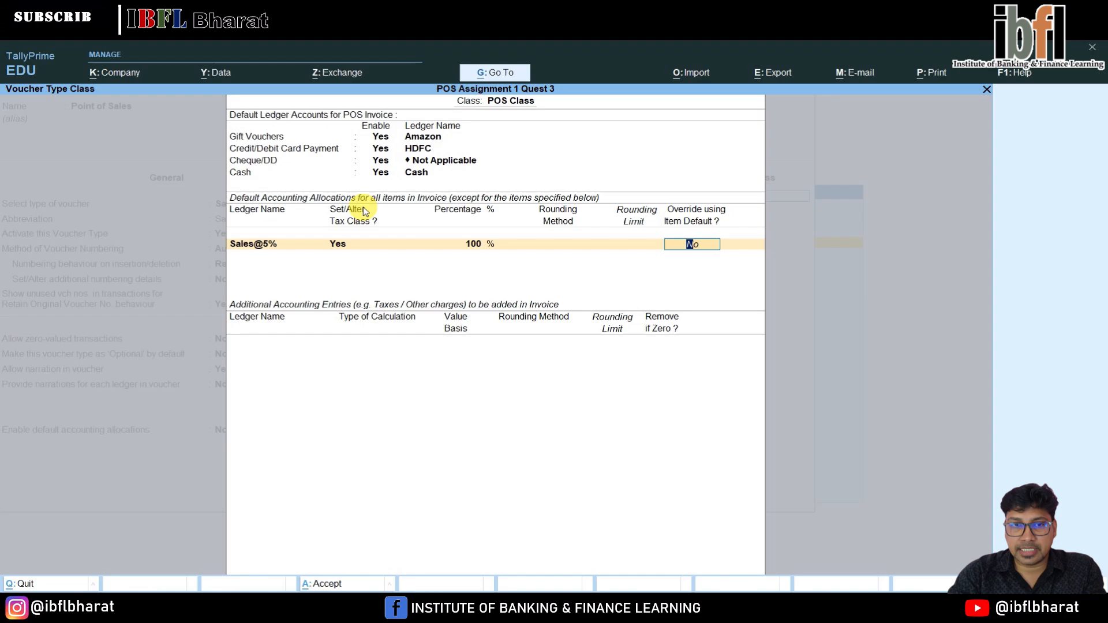
{"action": "key", "text": "Return"}
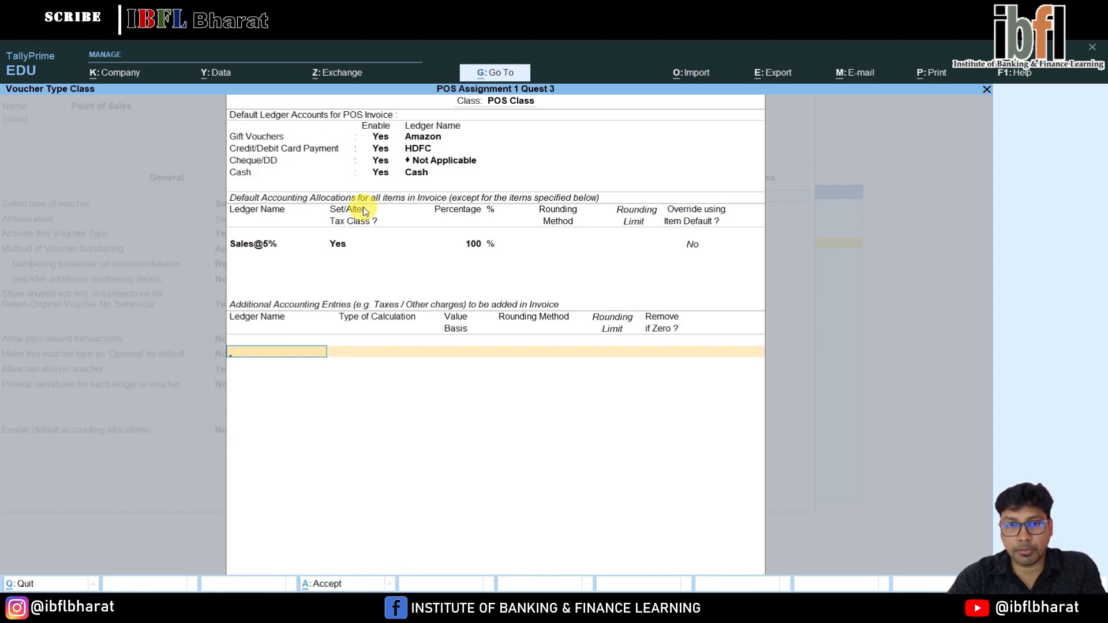
{"action": "type", "text": "Cgs"}
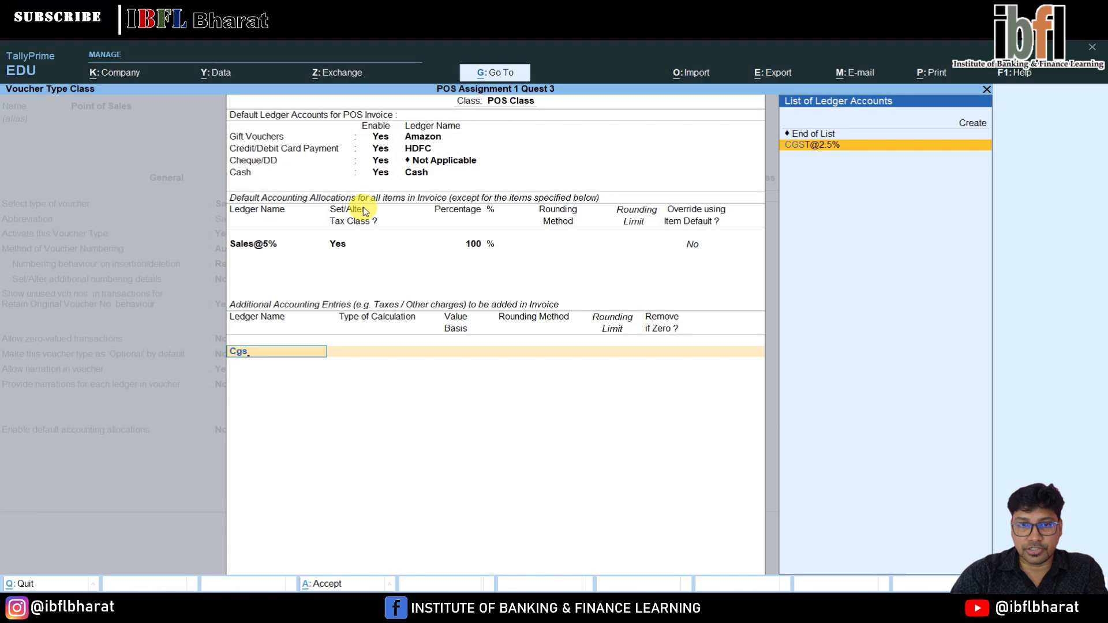
{"action": "key", "text": "Return"}
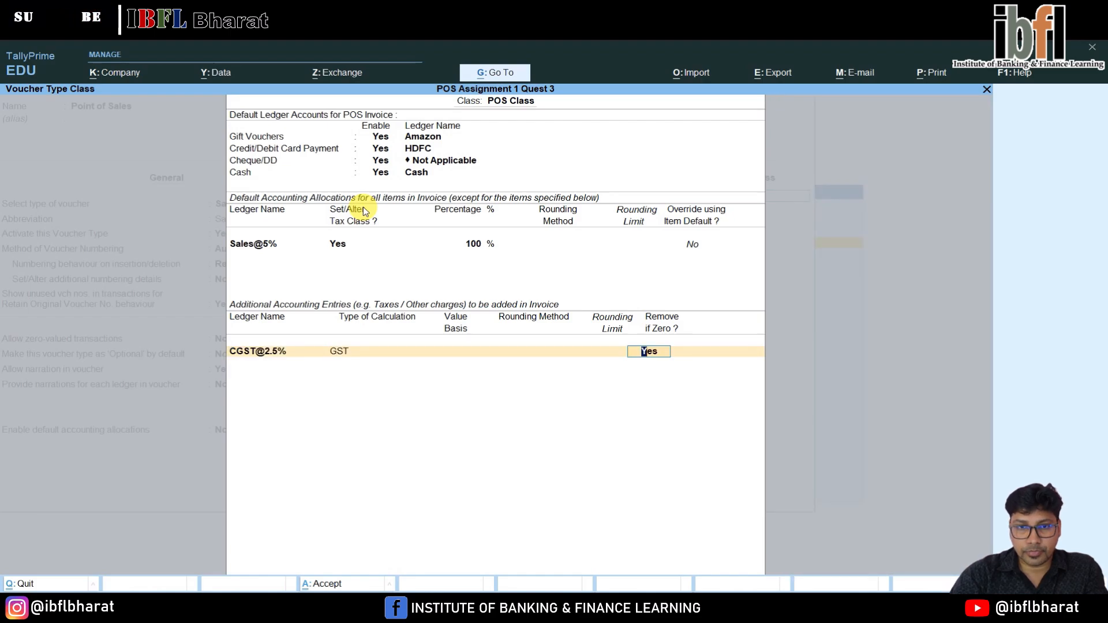
{"action": "key", "text": "Return"}
{"action": "type", "text": "Sg"}
{"action": "key", "text": "Return"}
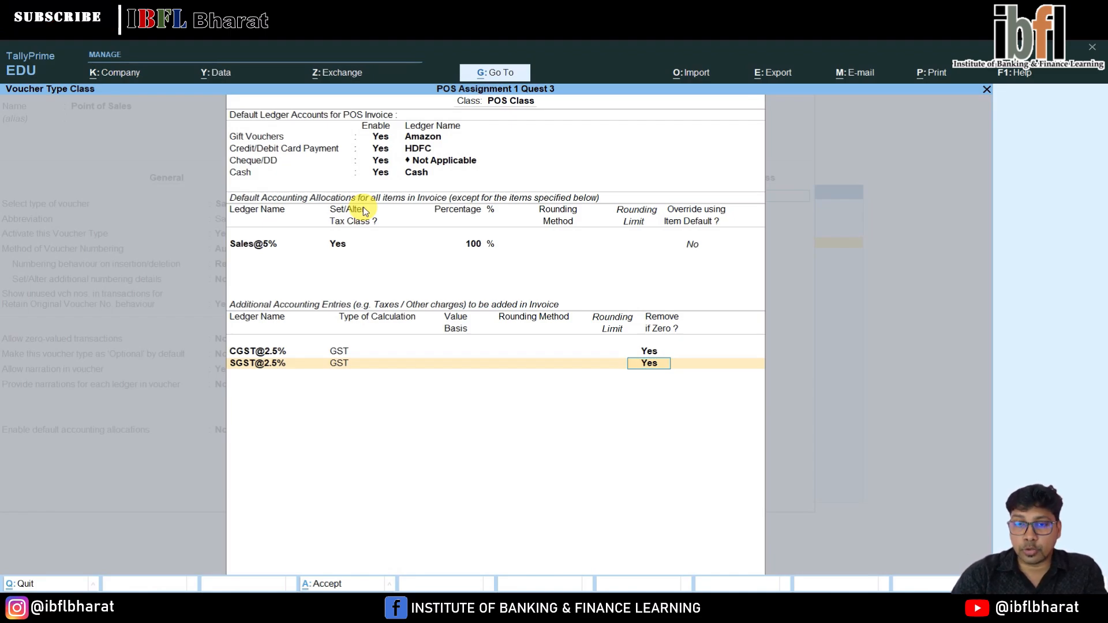
{"action": "key", "text": "Return"}
Save the POS Class and the Point of Sales voucher type, and leave voucher type creation.
{"action": "key", "text": "Return"}
{"action": "key", "text": "Return"}
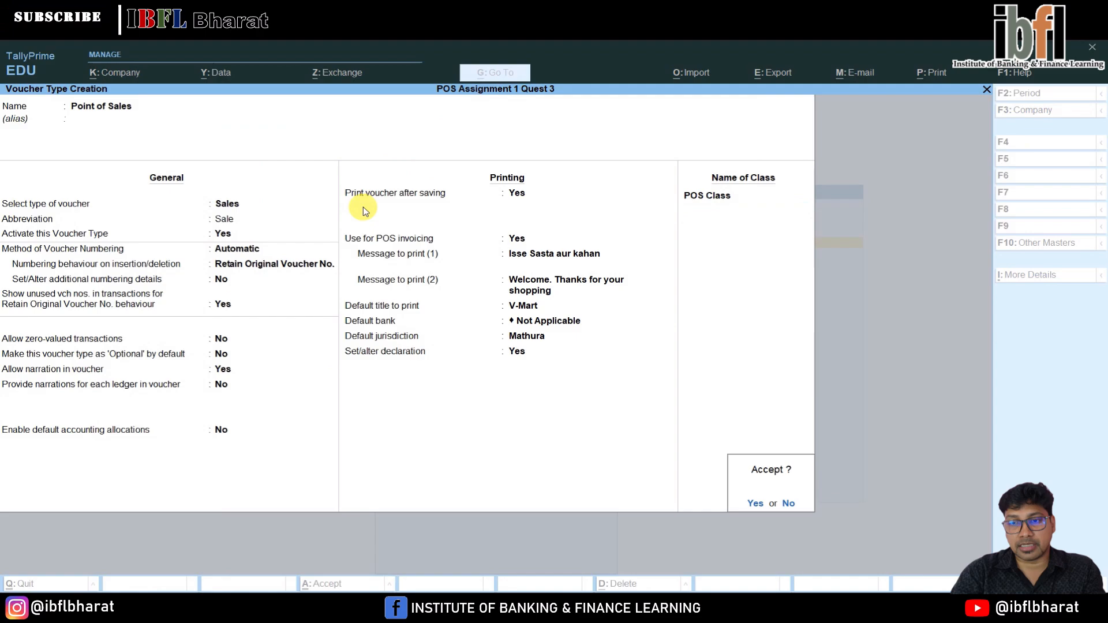
{"action": "key", "text": "Return"}
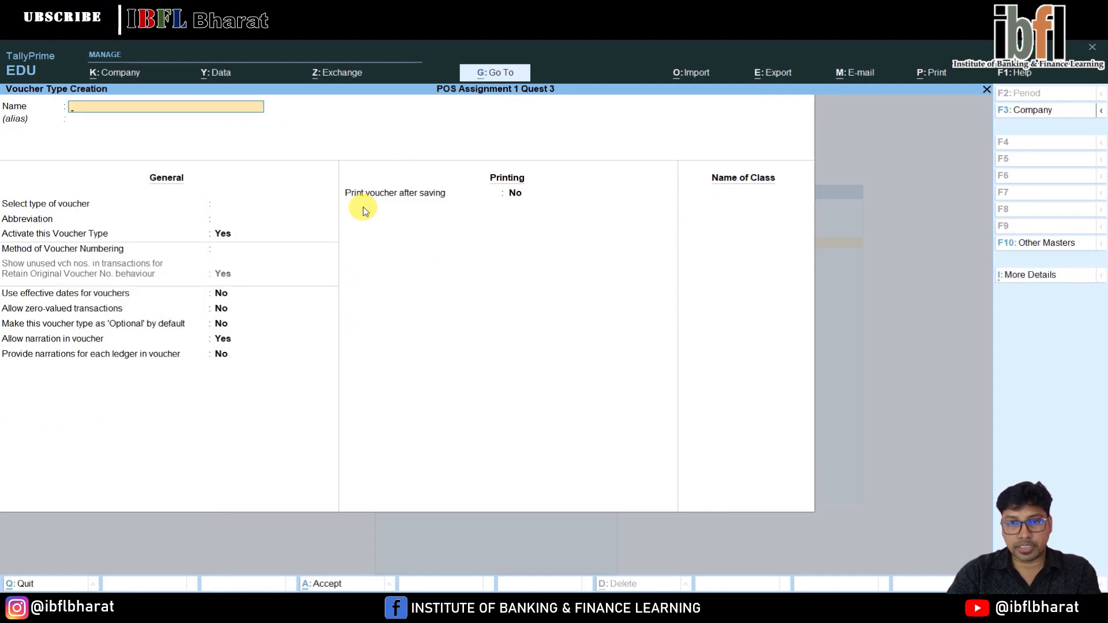
{"action": "key", "text": "Escape"}
{"action": "key", "text": "Return"}
Start a new sales voucher of type Point of Sales using the class POS Class.
{"action": "key", "text": "Down"}
{"action": "key", "text": "Down"}
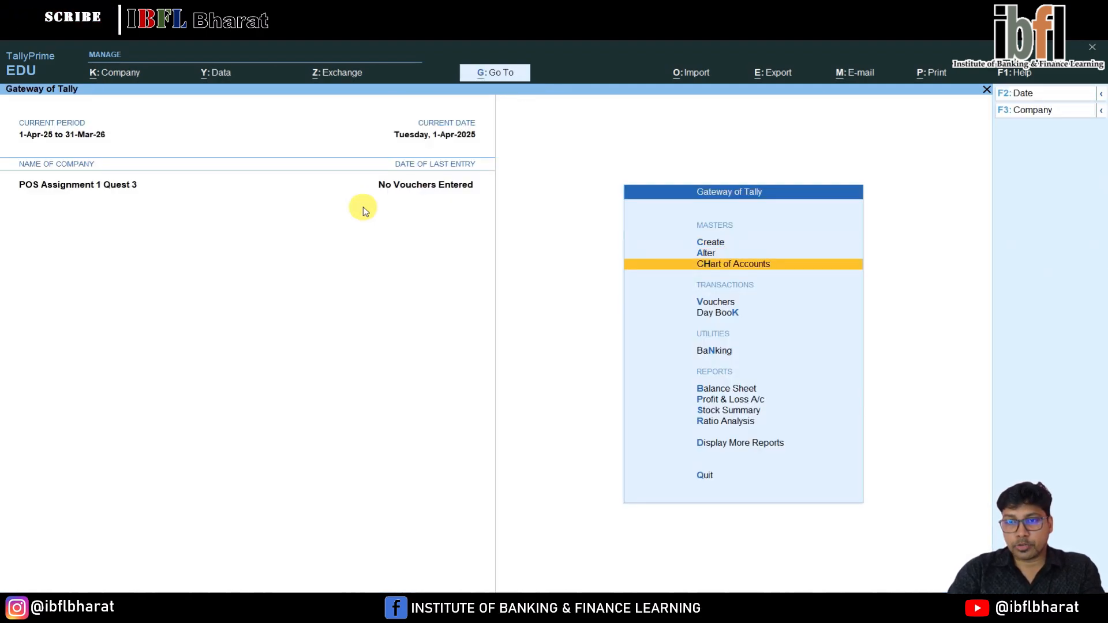
{"action": "key", "text": "Down"}
{"action": "key", "text": "Return"}
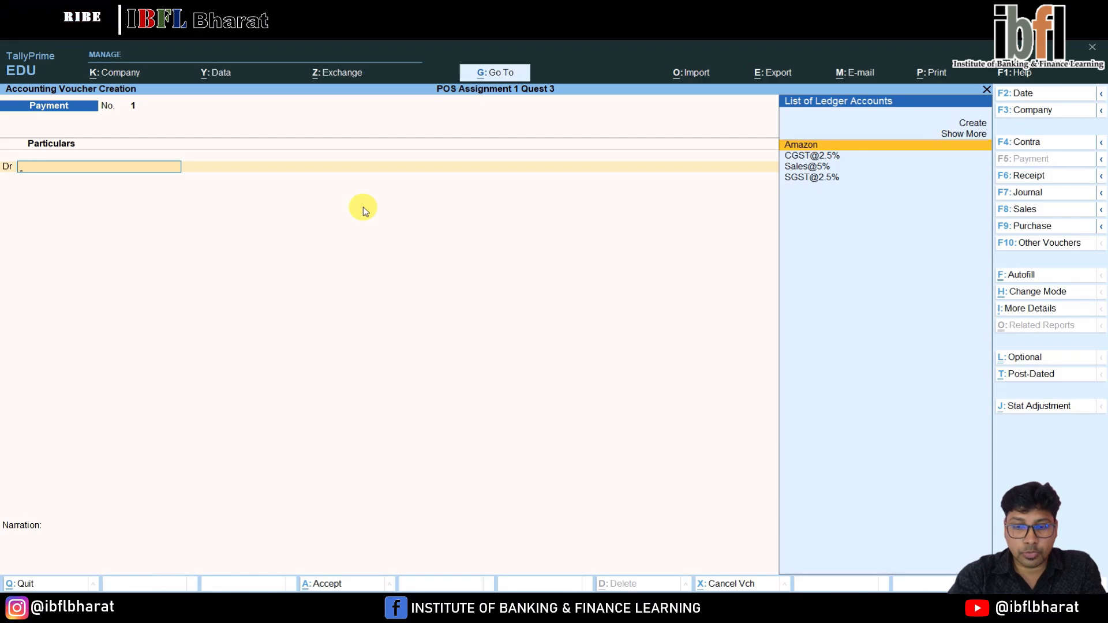
{"action": "key", "text": "F8"}
{"action": "key", "text": "Up"}
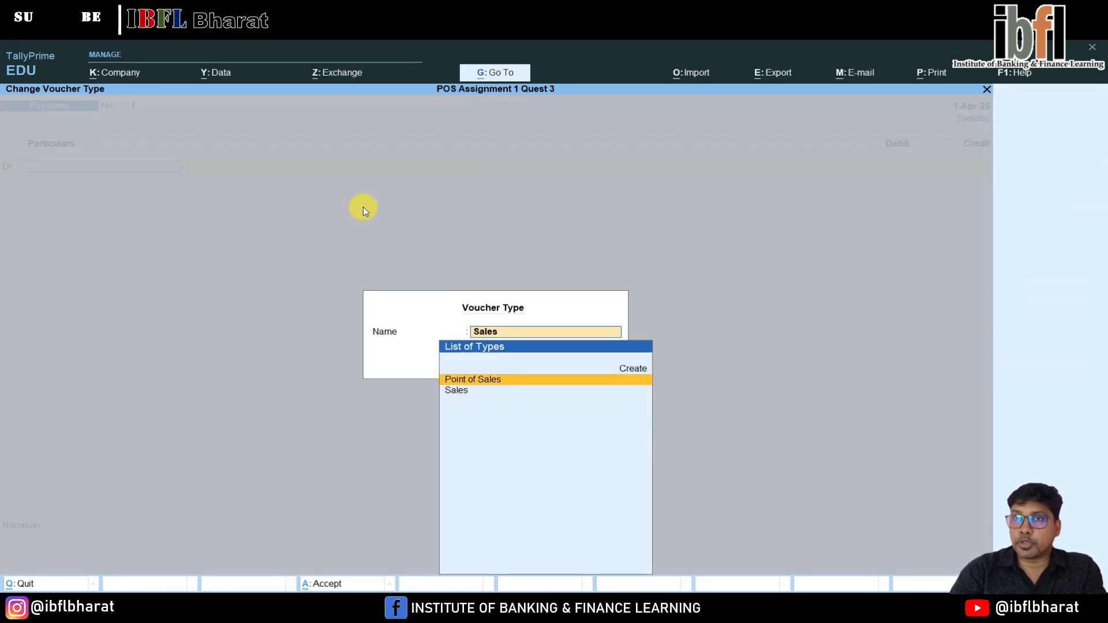
{"action": "key", "text": "Return"}
{"action": "key", "text": "Down"}
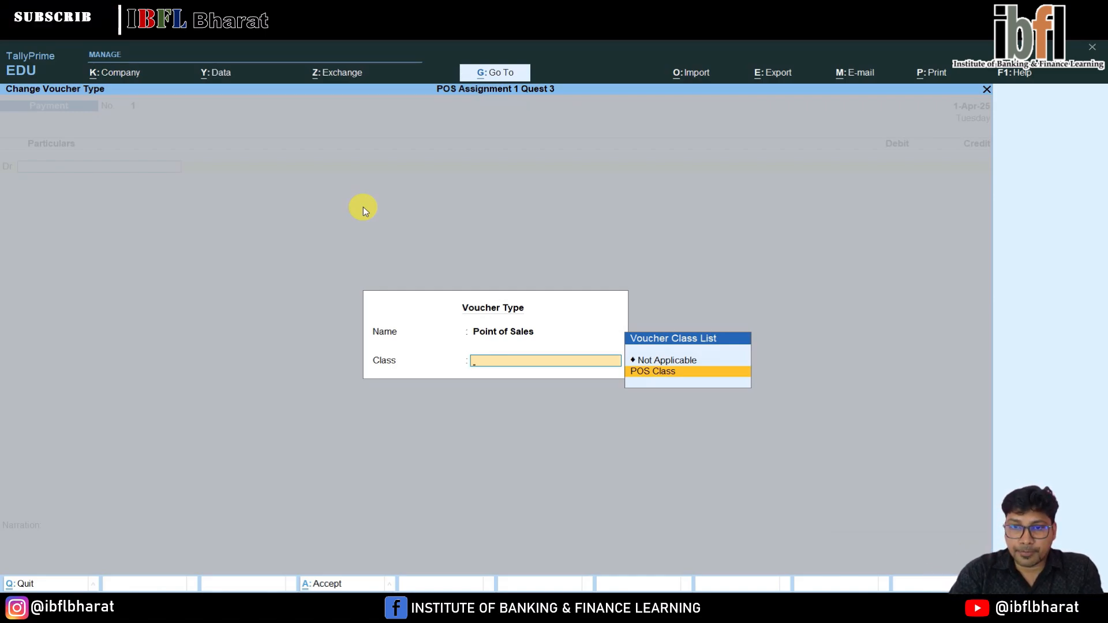
{"action": "key", "text": "Return"}
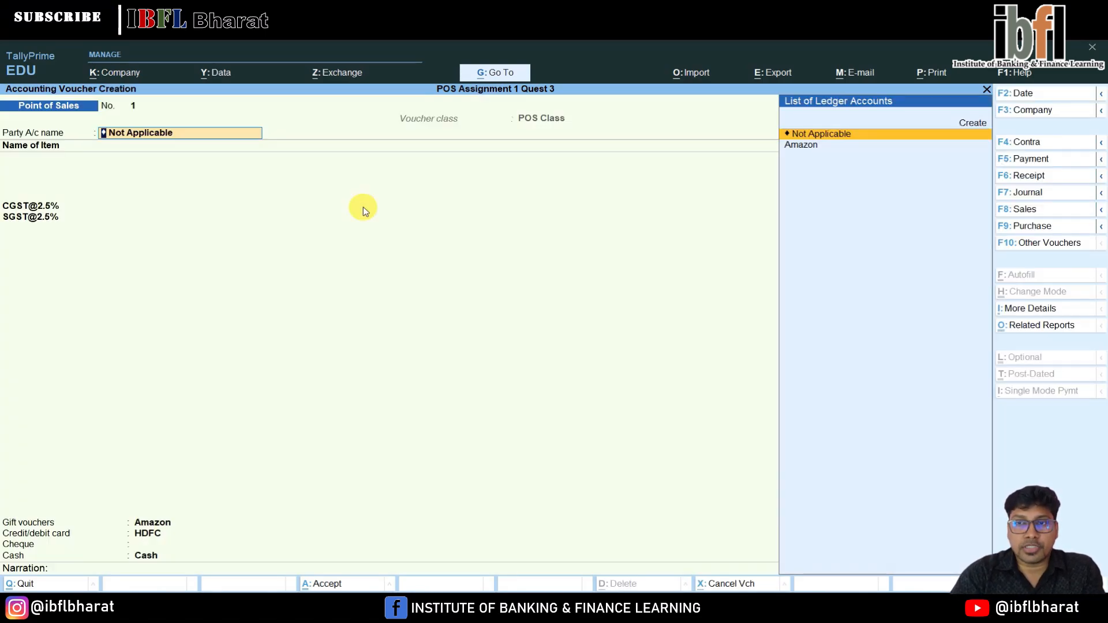
Set the party account to Not Applicable and keep Delhi, India and Unregistered/Consumer in the party details.
{"action": "key", "text": "Down"}
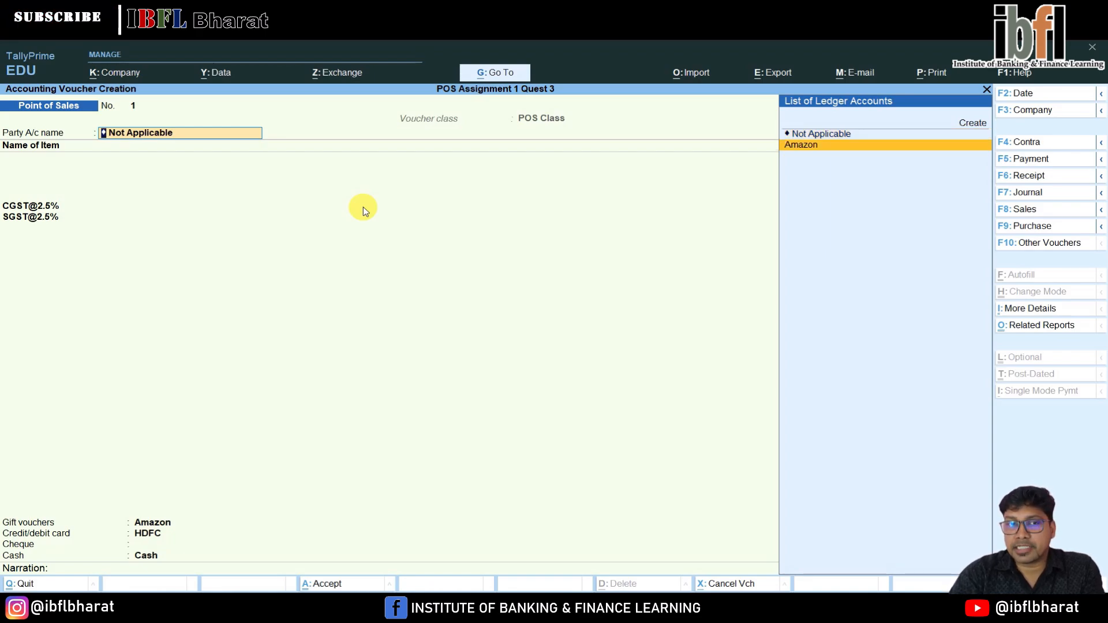
{"action": "key", "text": "Up"}
{"action": "key", "text": "Return"}
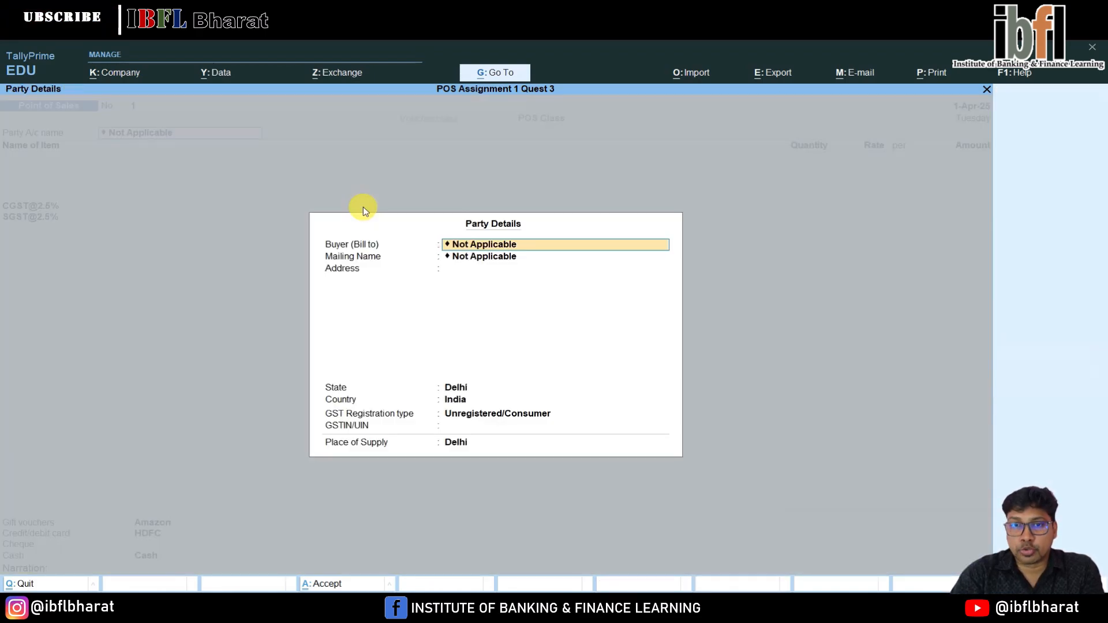
{"action": "key", "text": "Return"}
{"action": "key", "text": "Return"}
{"action": "key", "text": "Return"}
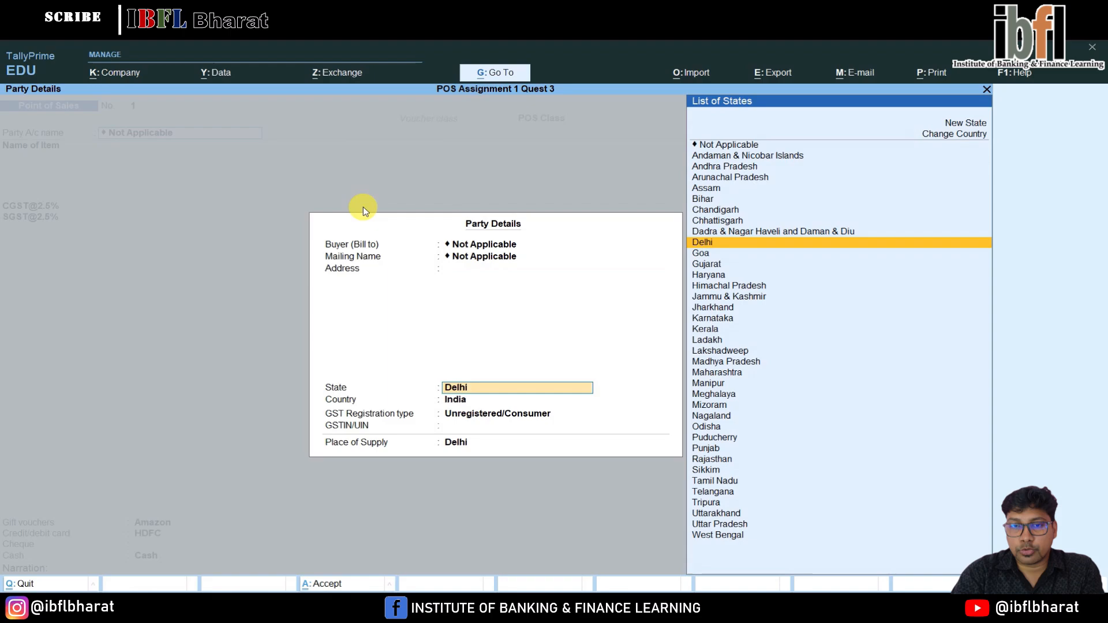
{"action": "key", "text": "Return"}
{"action": "key", "text": "Return"}
{"action": "key", "text": "BackSpace"}
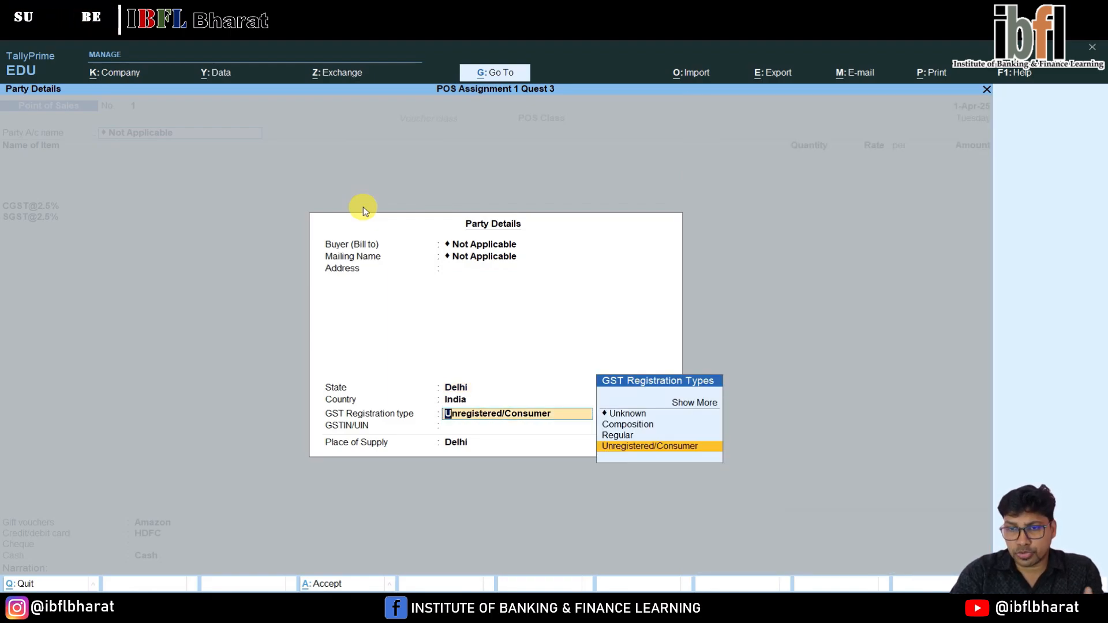
{"action": "key", "text": "Return"}
{"action": "key", "text": "Return"}
{"action": "key", "text": "Return"}
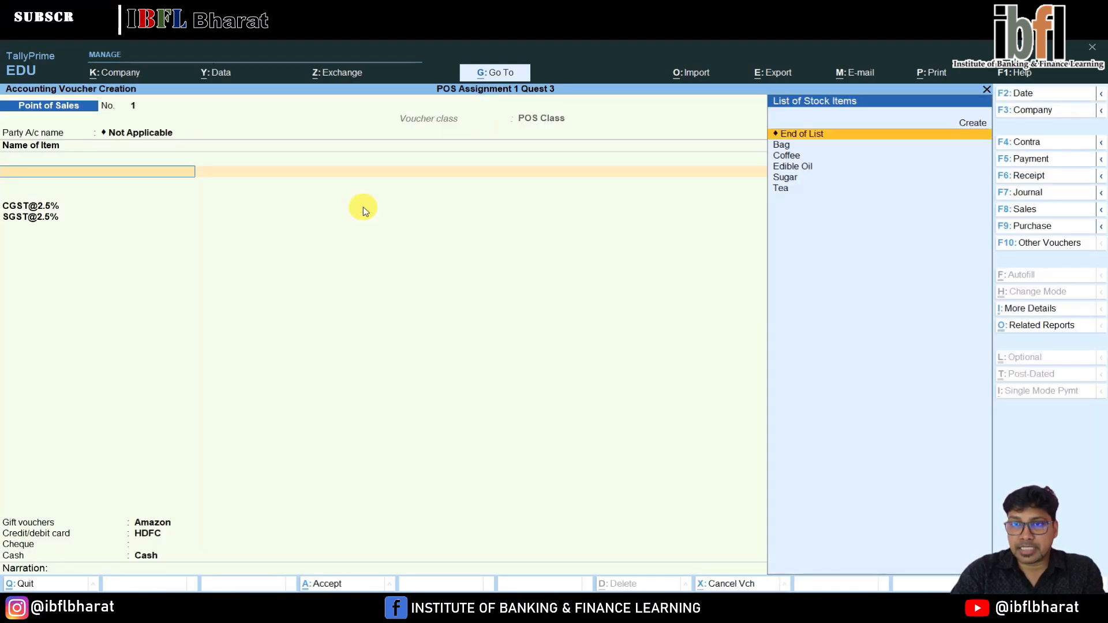
Add Coffee to the invoice without a description, with quantity 5 pkt and rate 250.
{"action": "key", "text": "Down"}
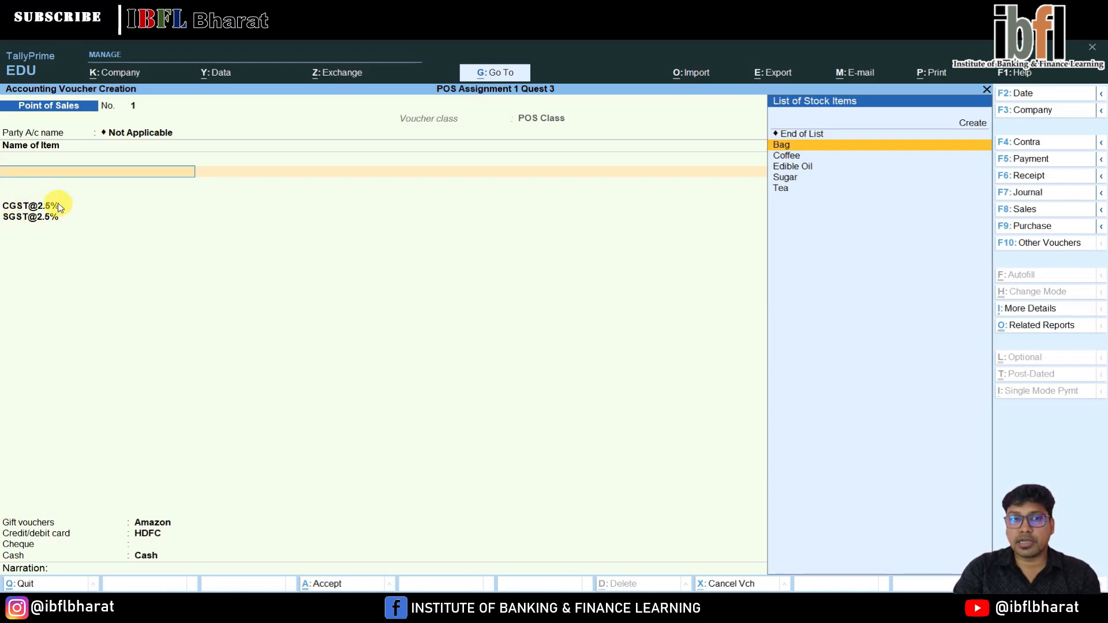
{"action": "key", "text": "Down"}
{"action": "key", "text": "Return"}
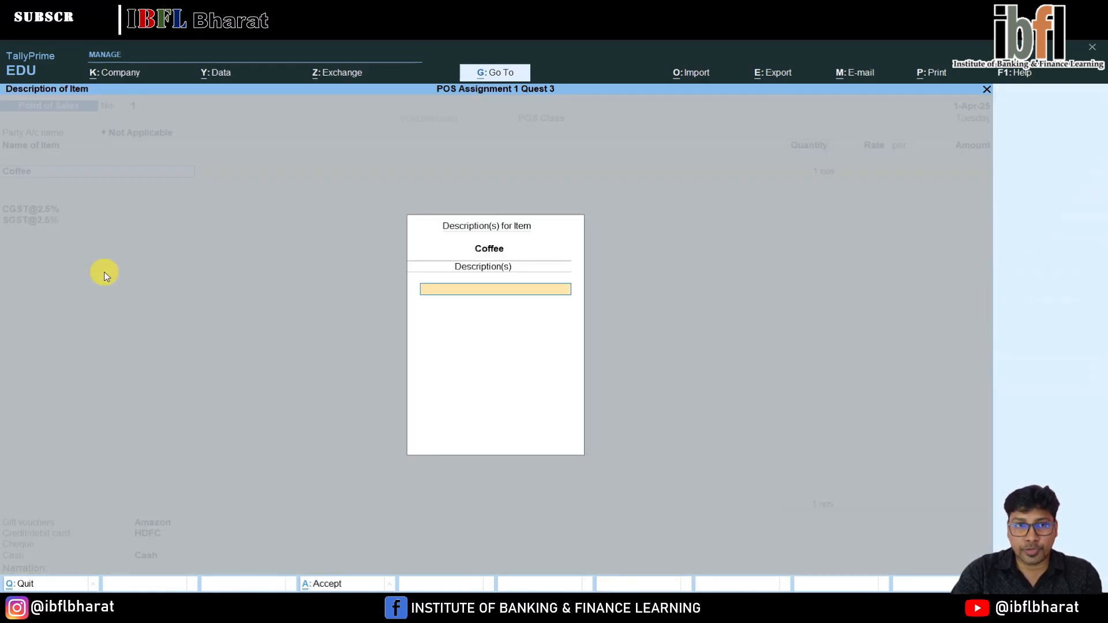
{"action": "key", "text": "Return"}
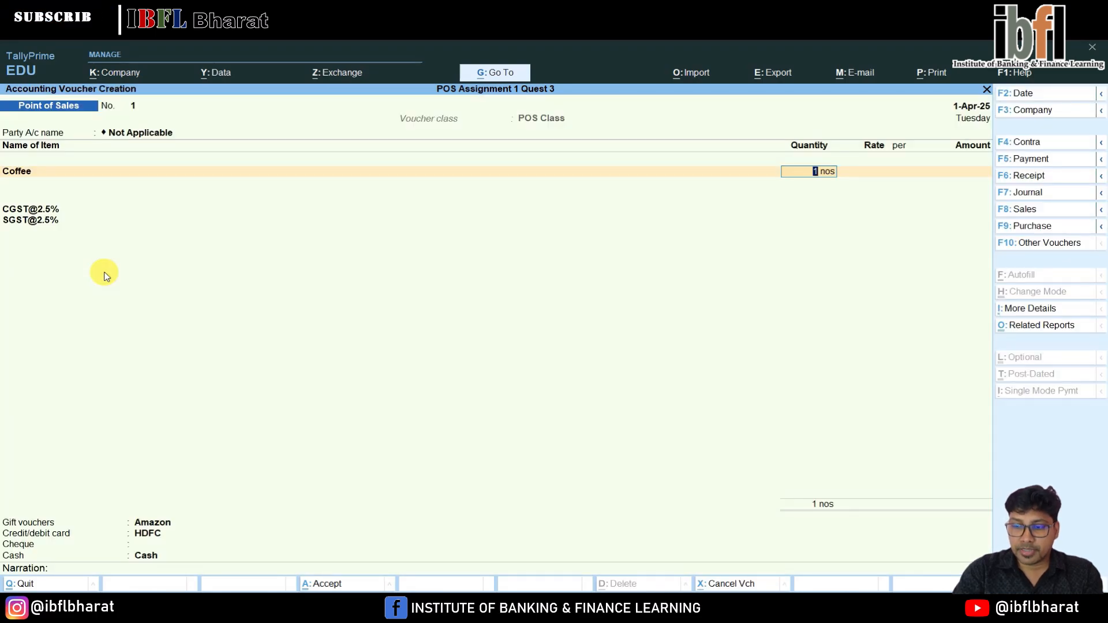
{"action": "type", "text": "5 pkt"}
{"action": "key", "text": "Return"}
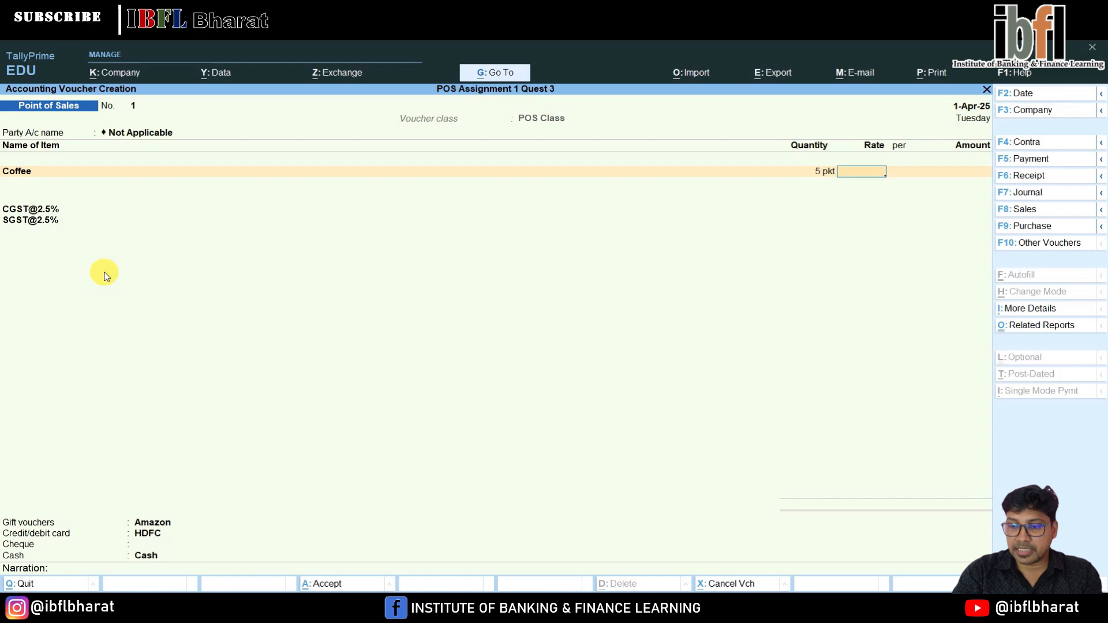
{"action": "type", "text": "250"}
{"action": "key", "text": "Return"}
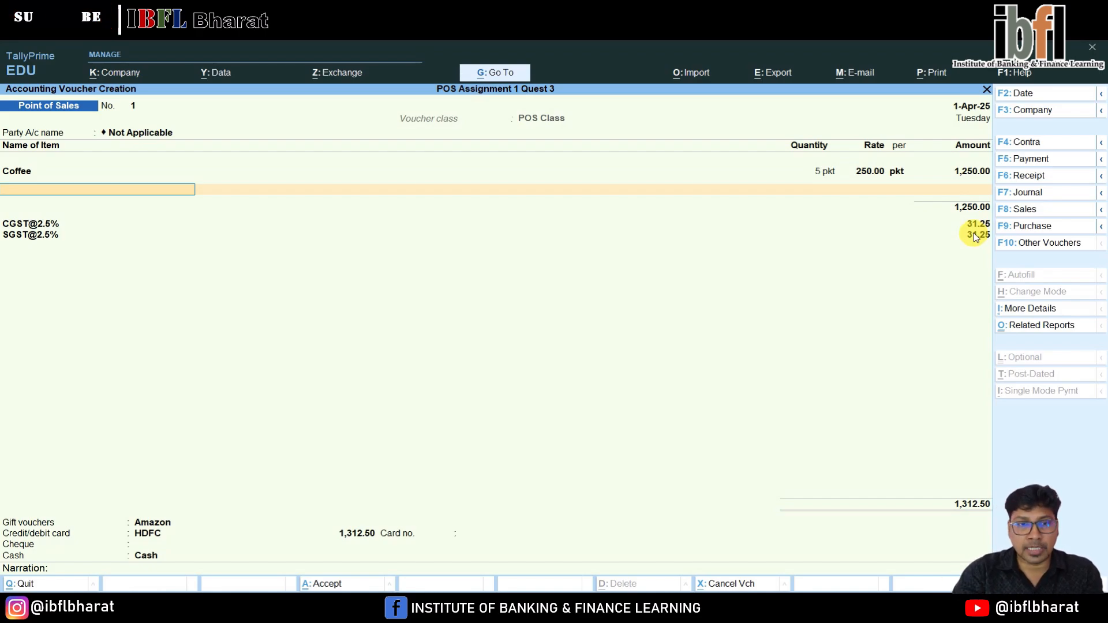
Add Edible Oil to the invoice without a description, with quantity 6 btls and rate 150.
{"action": "key", "text": "space"}
{"action": "key", "text": "Down"}
{"action": "key", "text": "Down"}
{"action": "key", "text": "Down"}
{"action": "key", "text": "Down"}
{"action": "key", "text": "Down"}
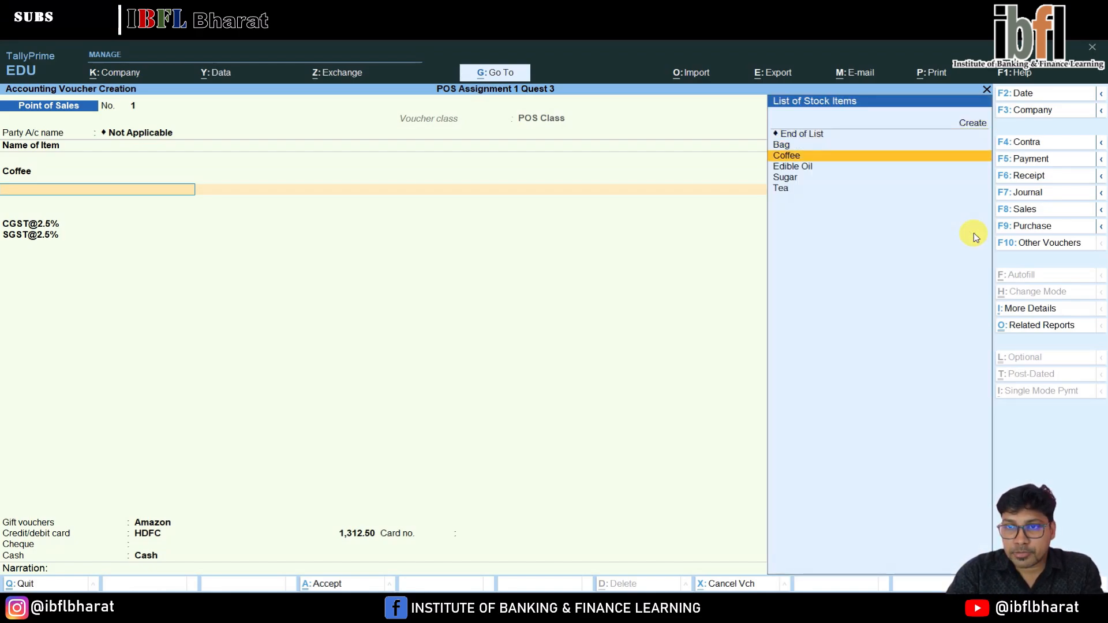
{"action": "key", "text": "Return"}
{"action": "key", "text": "Return"}
{"action": "type", "text": "1 btls"}
{"action": "key", "text": "Return"}
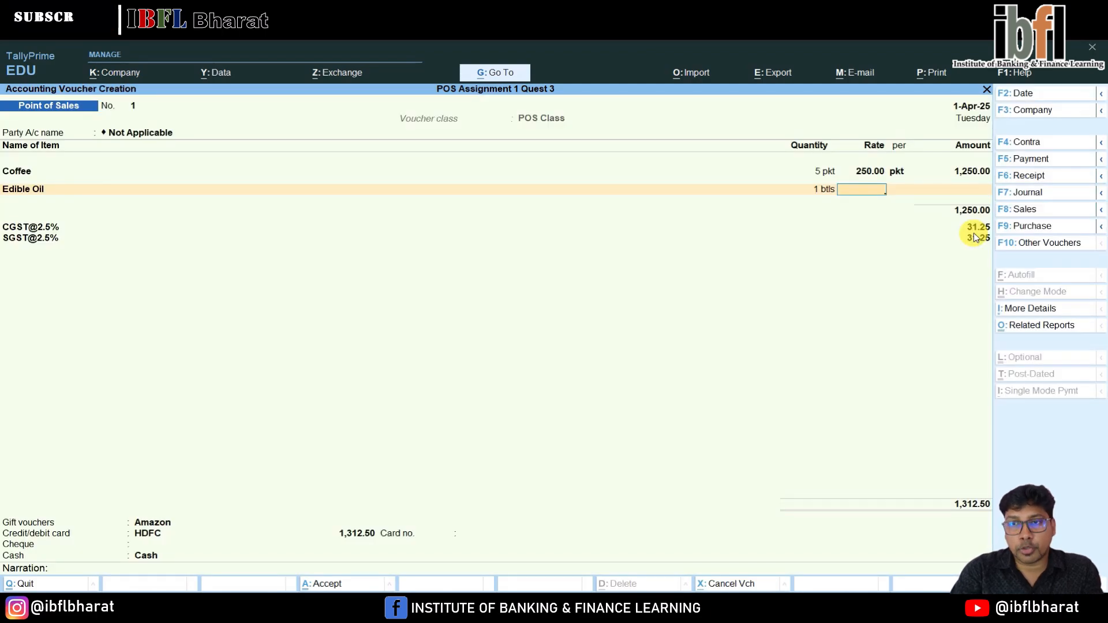
{"action": "key", "text": "BackSpace"}
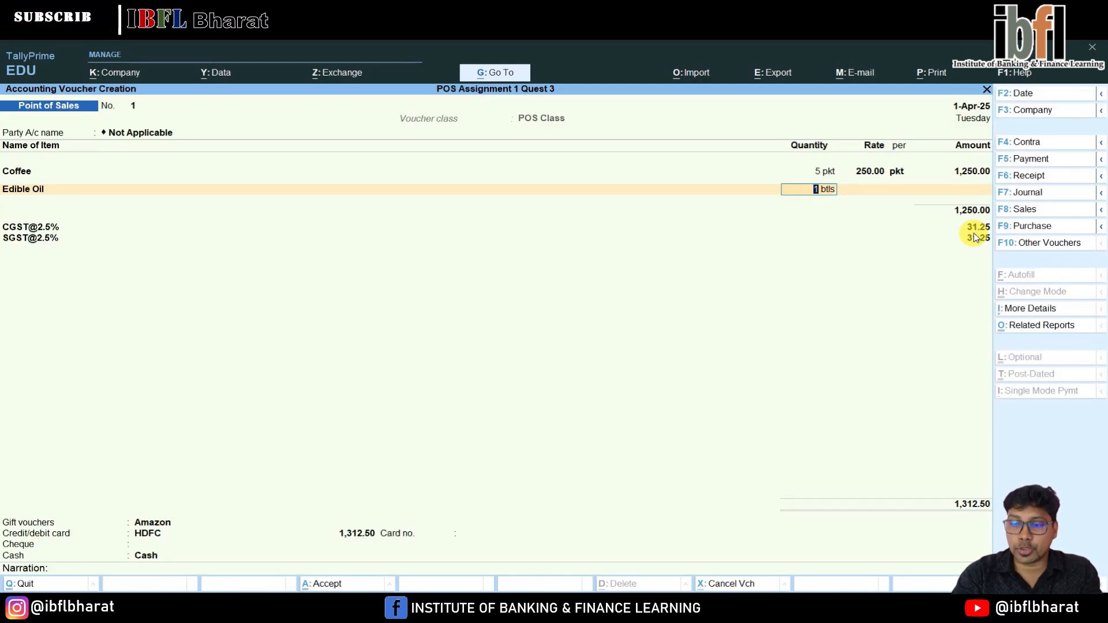
{"action": "type", "text": "6"}
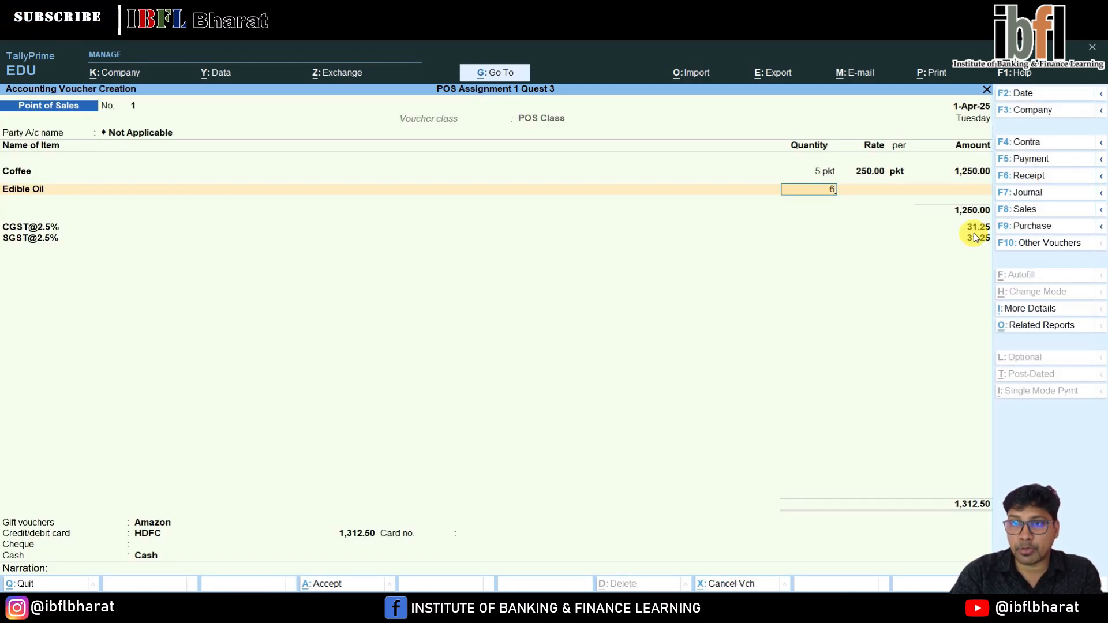
{"action": "key", "text": "Return"}
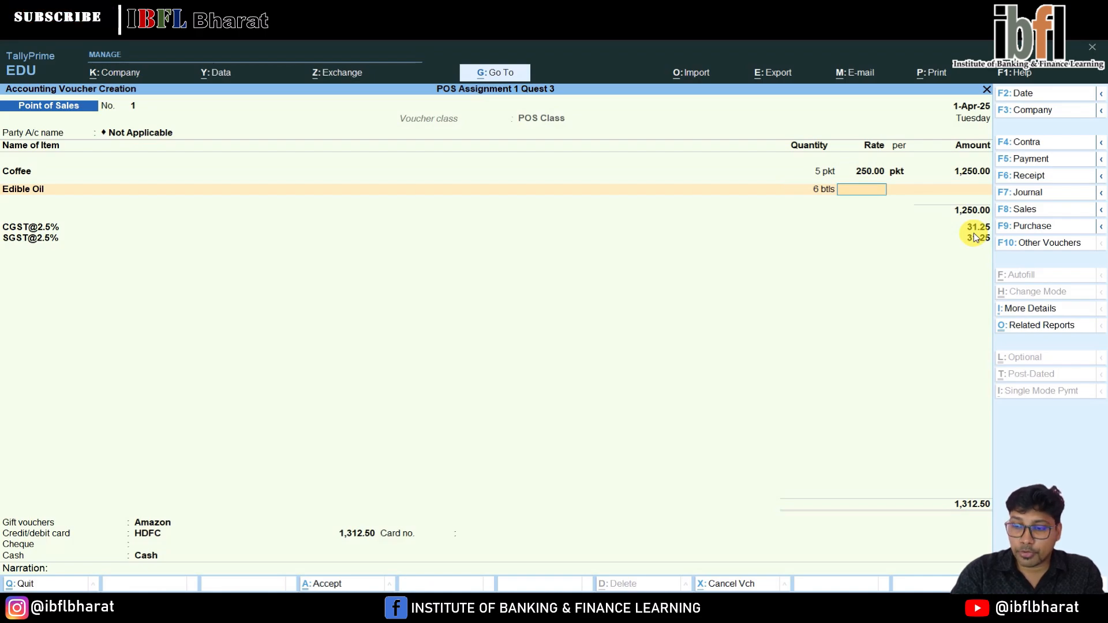
{"action": "type", "text": "150"}
{"action": "key", "text": "Return"}
{"action": "key", "text": "Return"}
{"action": "key", "text": "Return"}
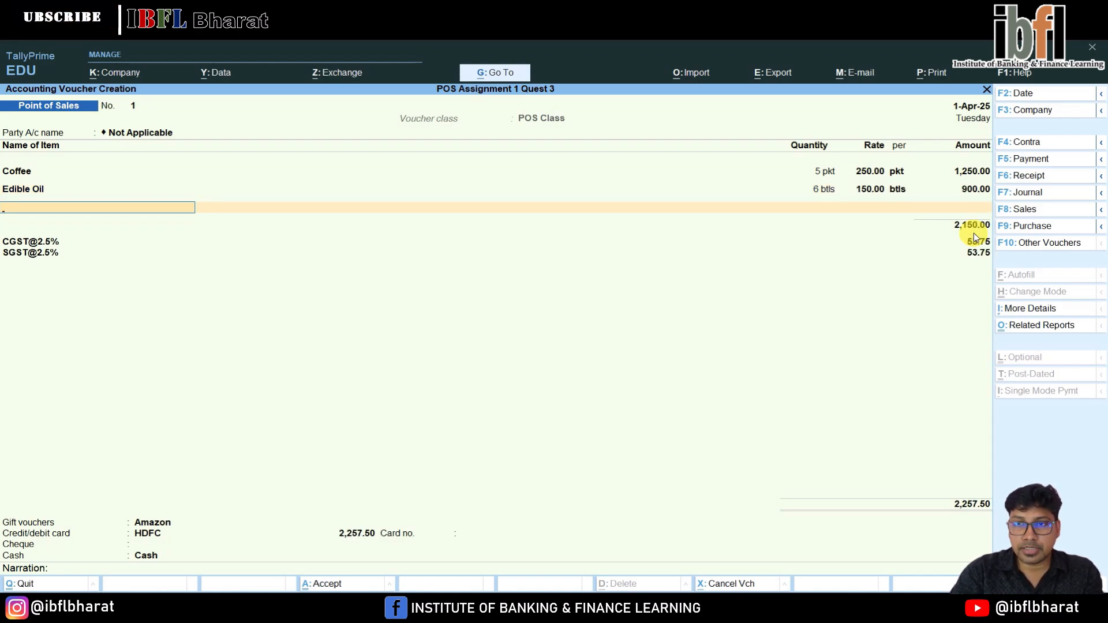
Add Sugar to the invoice without a description, with quantity 50 kgs and rate 63.
{"action": "key", "text": "Down"}
{"action": "key", "text": "Down"}
{"action": "key", "text": "Down"}
{"action": "key", "text": "Down"}
{"action": "key", "text": "Return"}
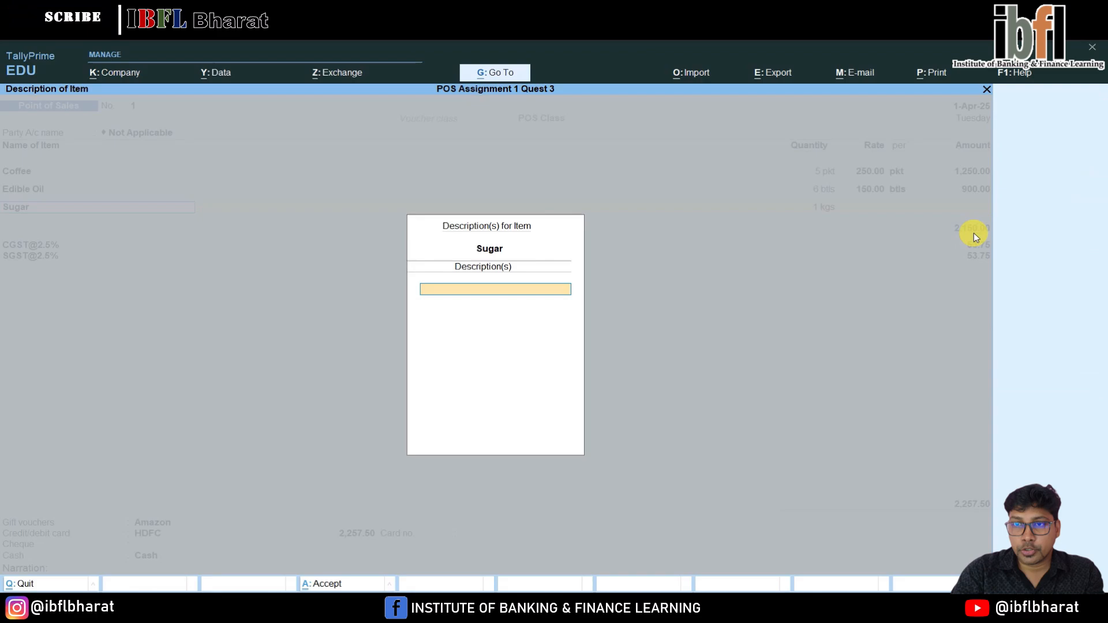
{"action": "key", "text": "Return"}
{"action": "type", "text": "50"}
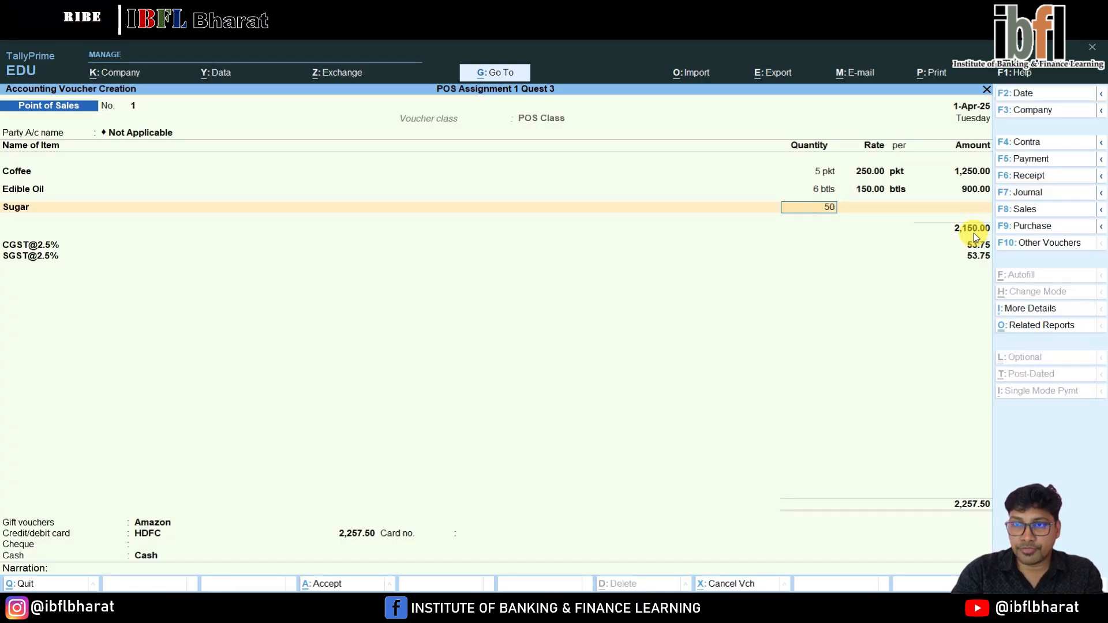
{"action": "key", "text": "Return"}
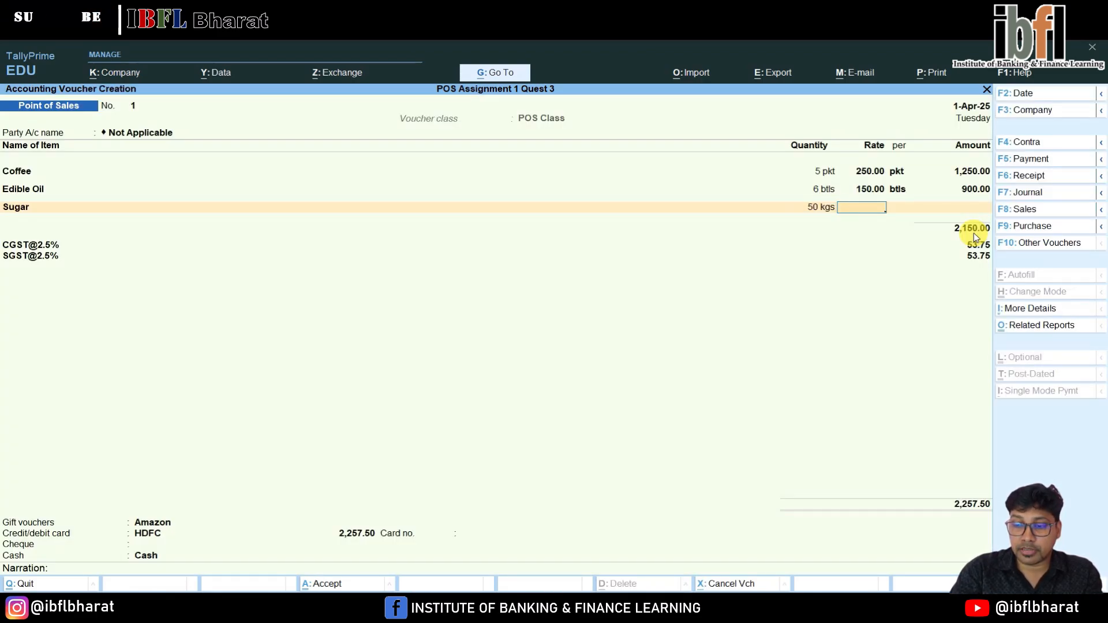
{"action": "type", "text": "63"}
{"action": "key", "text": "Return"}
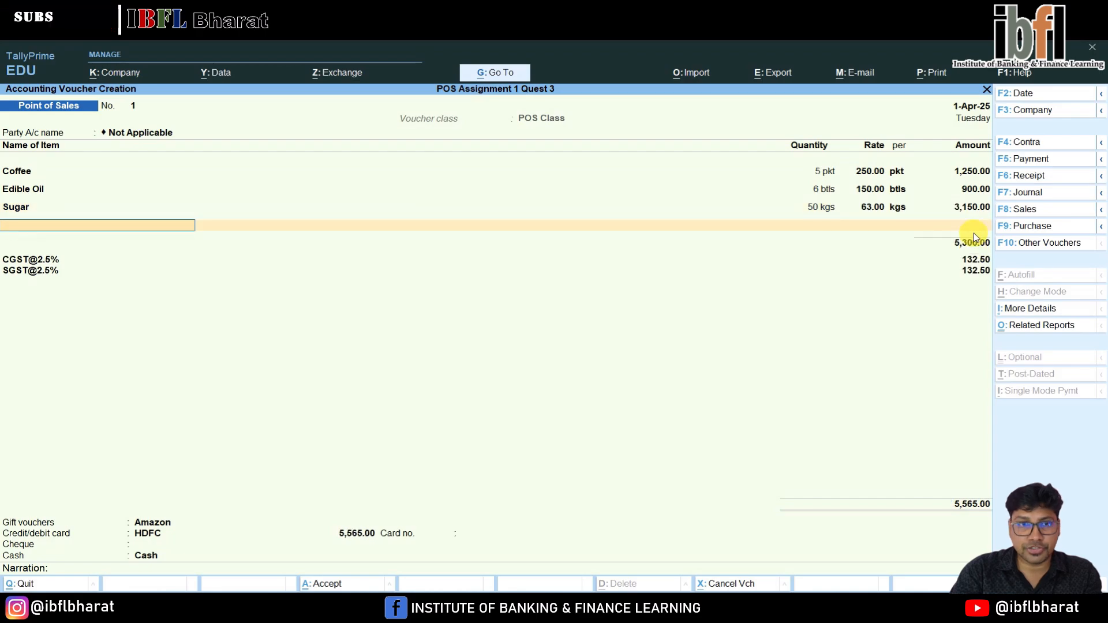
Add Tea to the invoice without a description, with quantity 5 pkt and rate 68.
{"action": "key", "text": "space"}
{"action": "key", "text": "Up"}
{"action": "key", "text": "Up"}
{"action": "key", "text": "Return"}
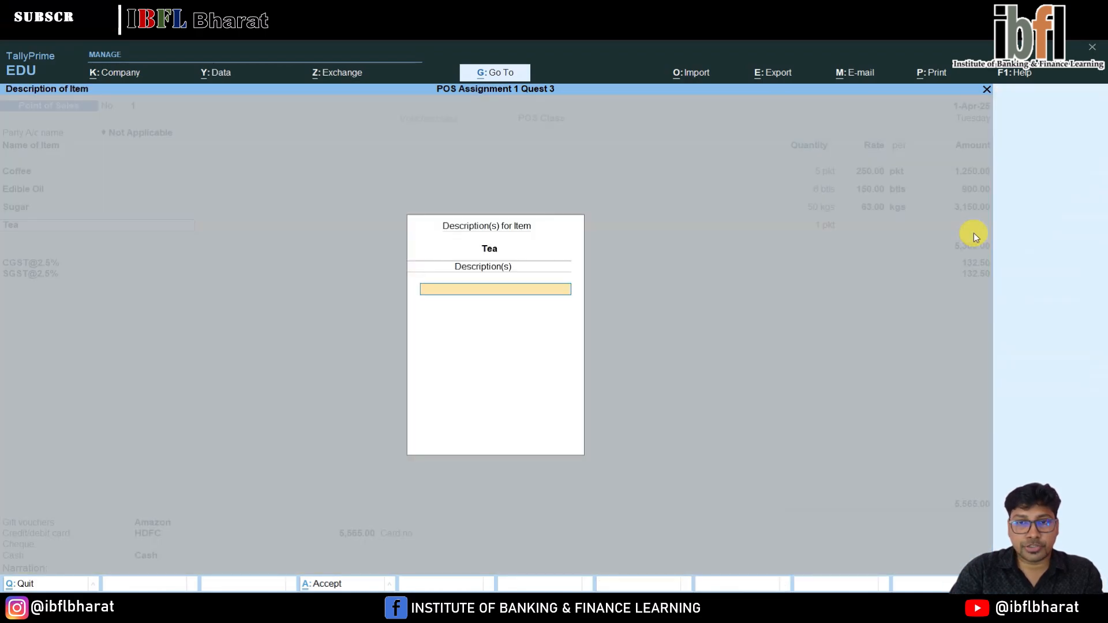
{"action": "key", "text": "Return"}
{"action": "key", "text": "BackSpace"}
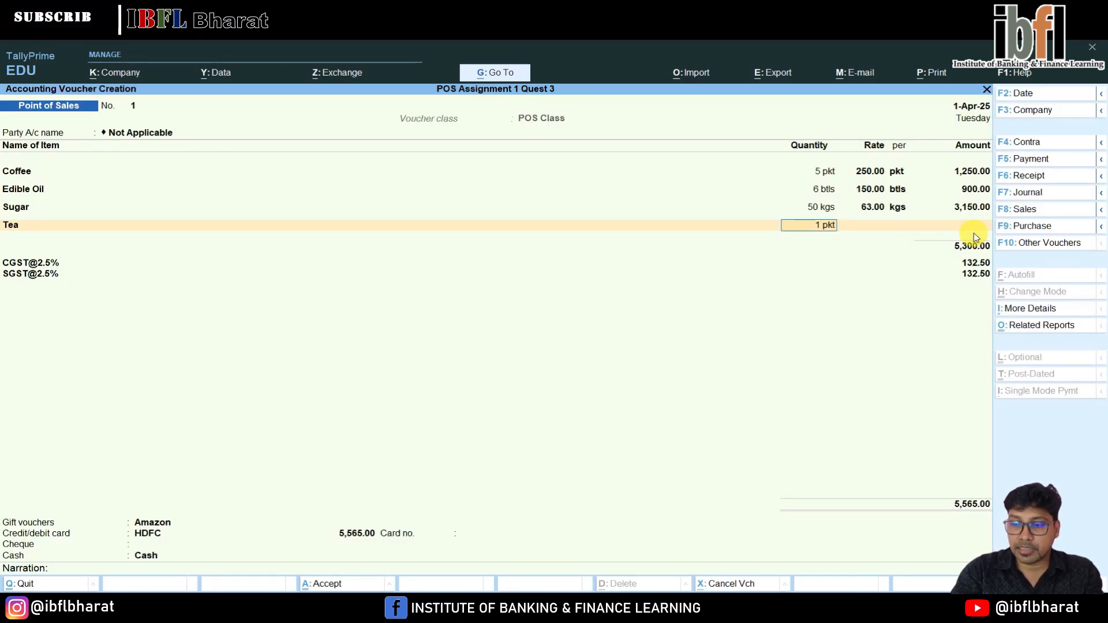
{"action": "type", "text": "5"}
{"action": "key", "text": "Return"}
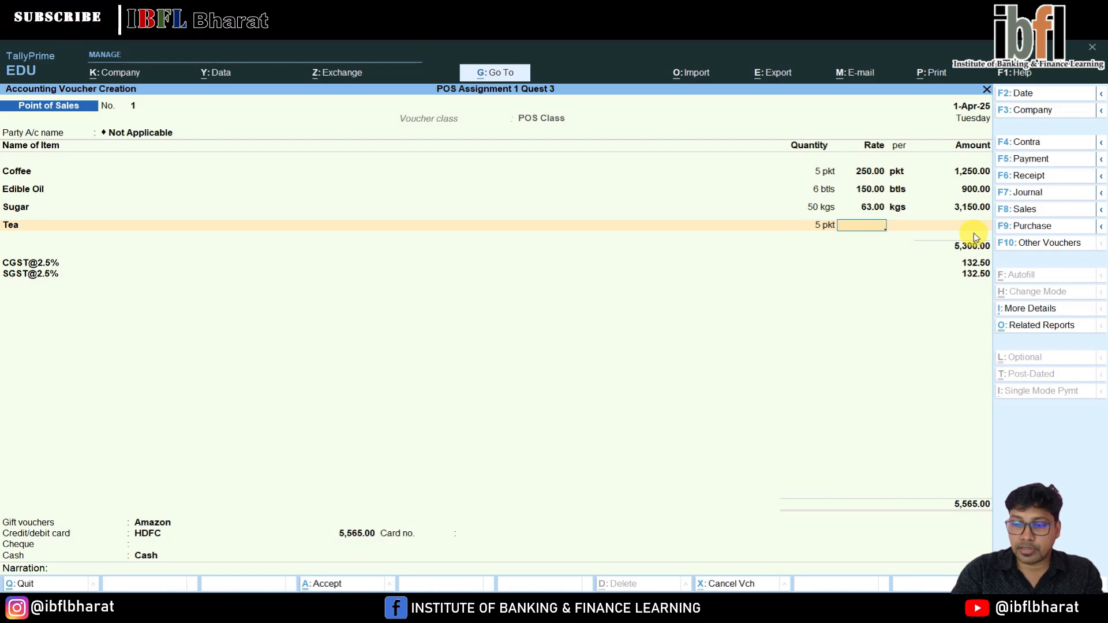
{"action": "type", "text": "68"}
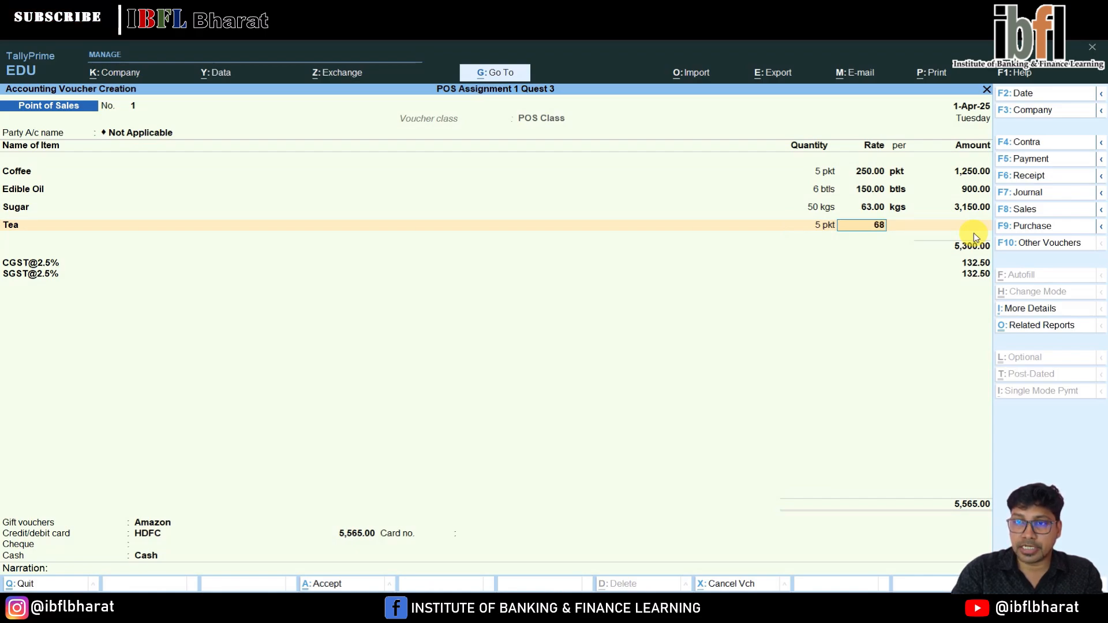
{"action": "key", "text": "Return"}
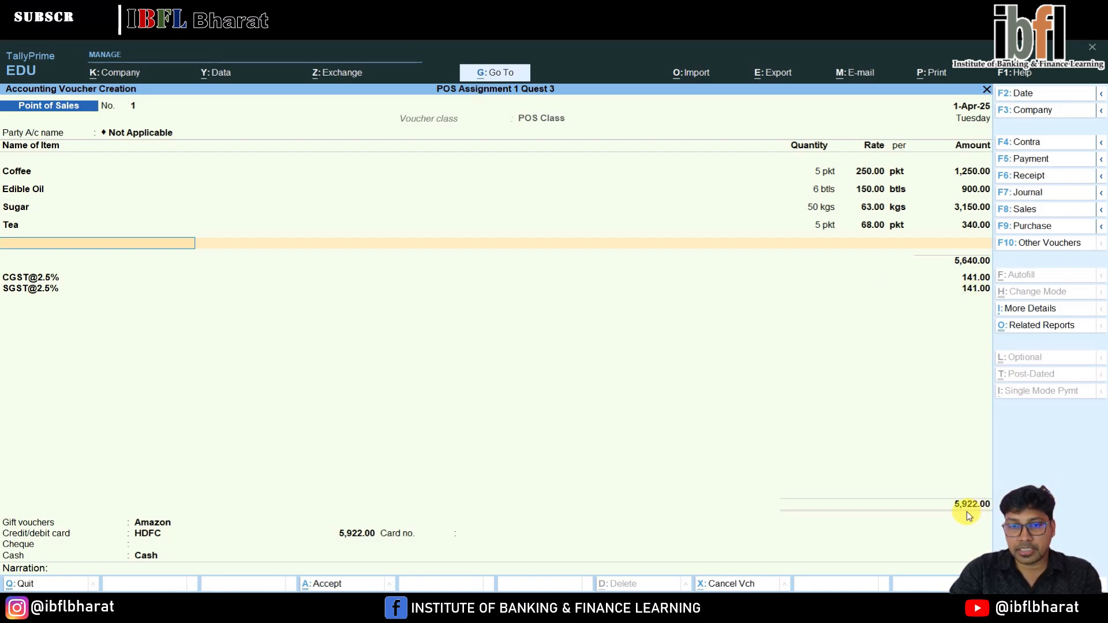
End the item list and allocate 1500 to the Amazon gift voucher and 4000 to the HDFC credit/debit card.
{"action": "key", "text": "Return"}
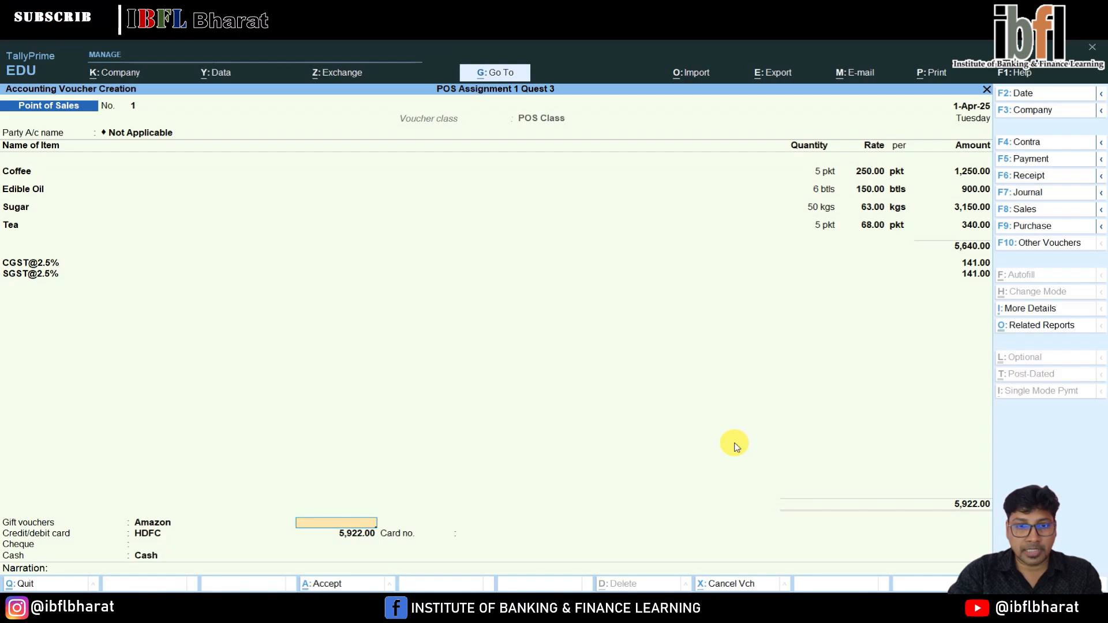
{"action": "key", "text": "BackSpace"}
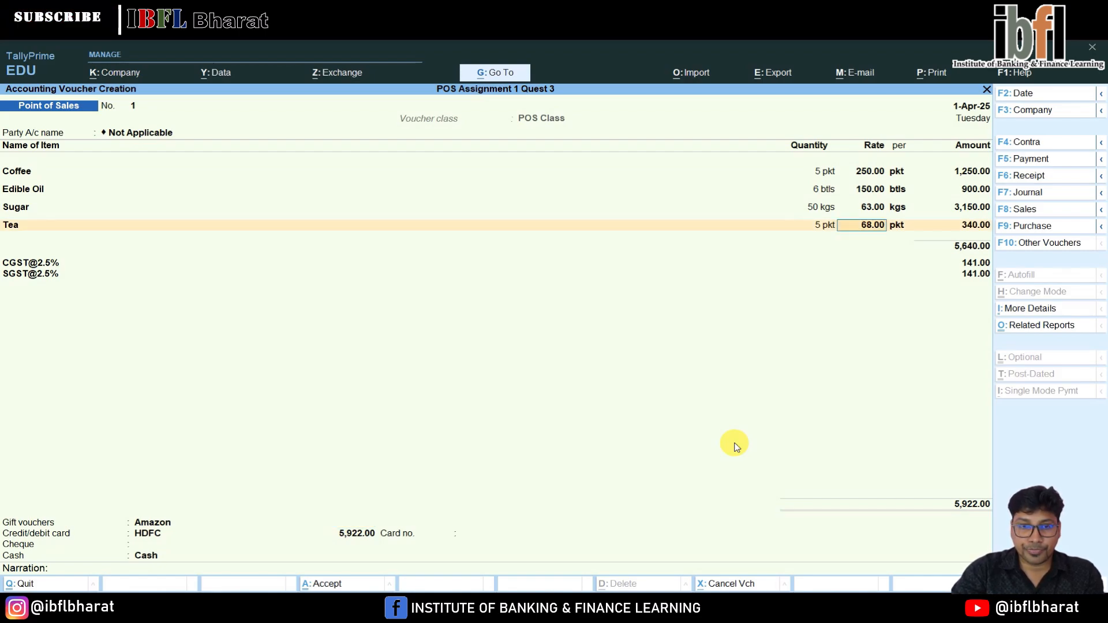
{"action": "key", "text": "Return"}
{"action": "key", "text": "Return"}
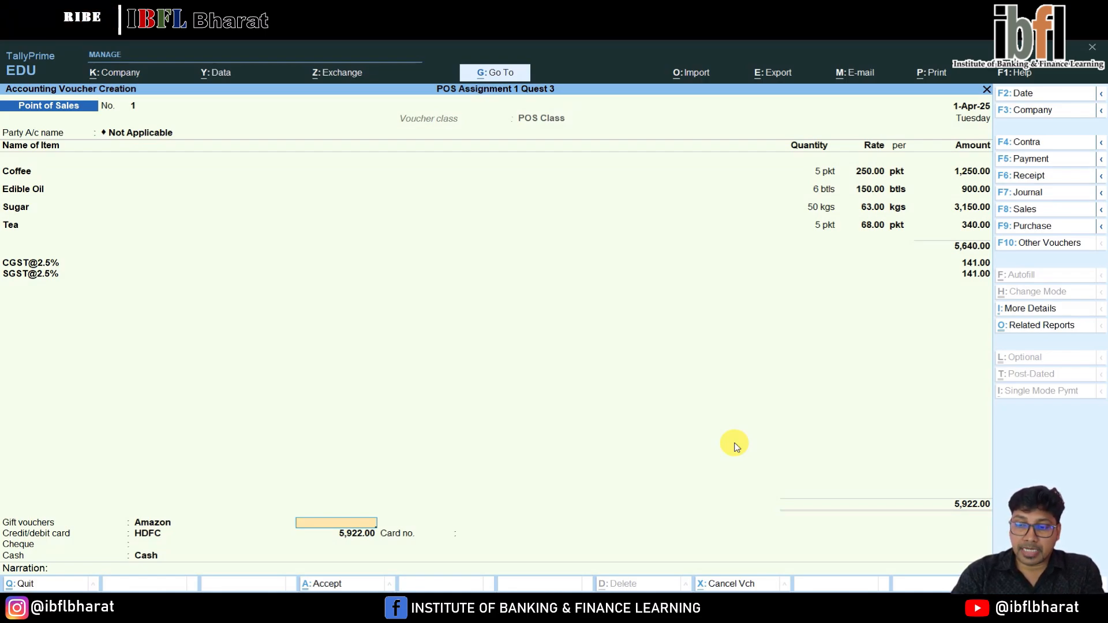
{"action": "type", "text": "1500"}
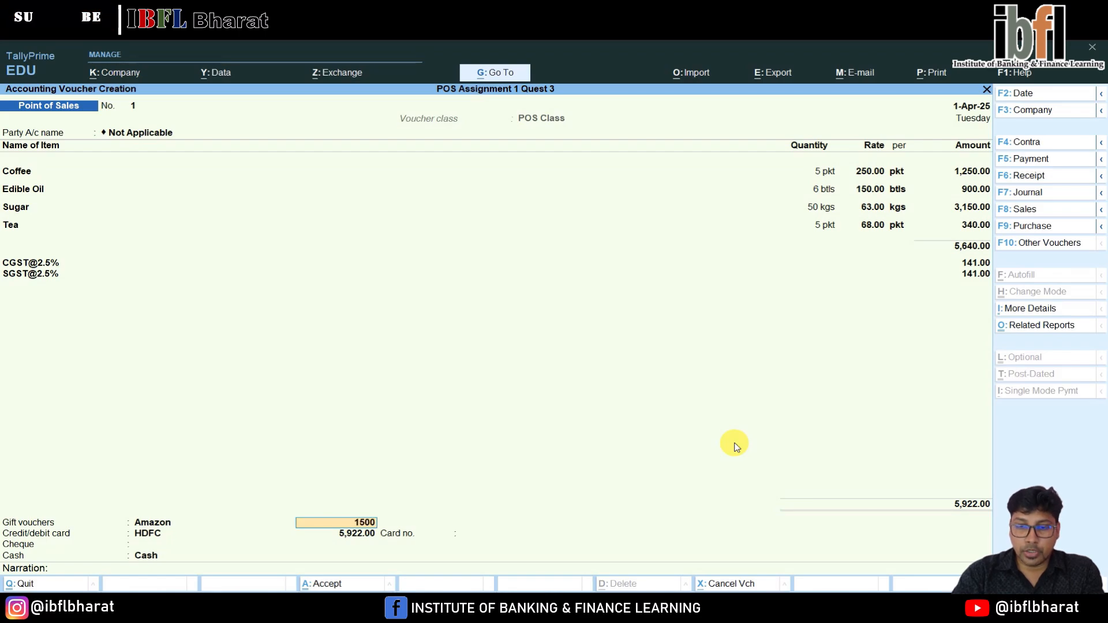
{"action": "key", "text": "Return"}
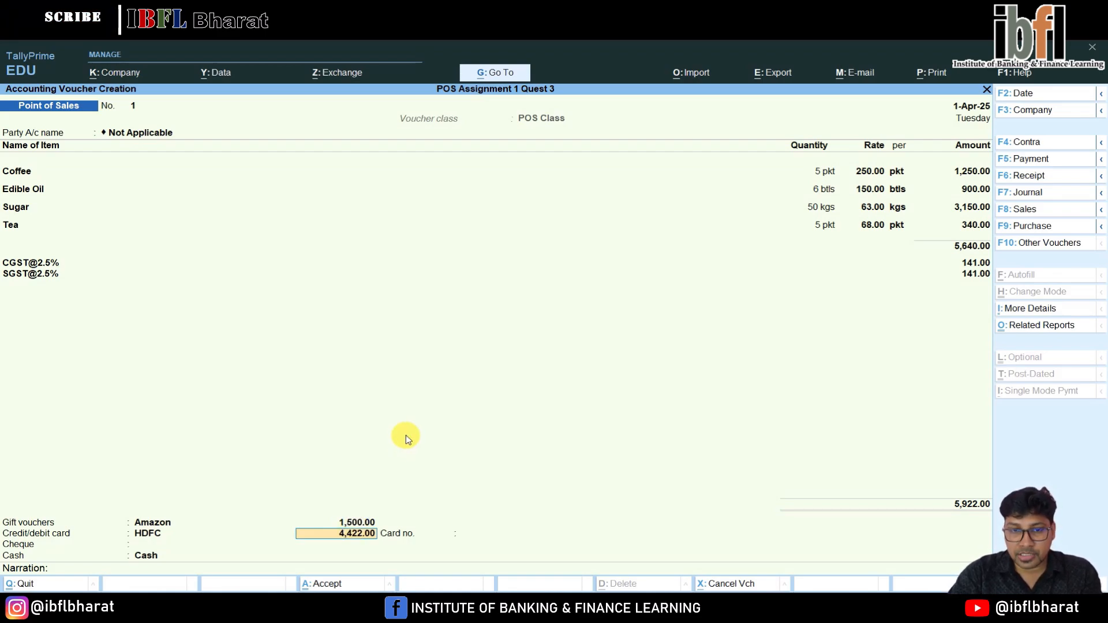
{"action": "type", "text": "4000"}
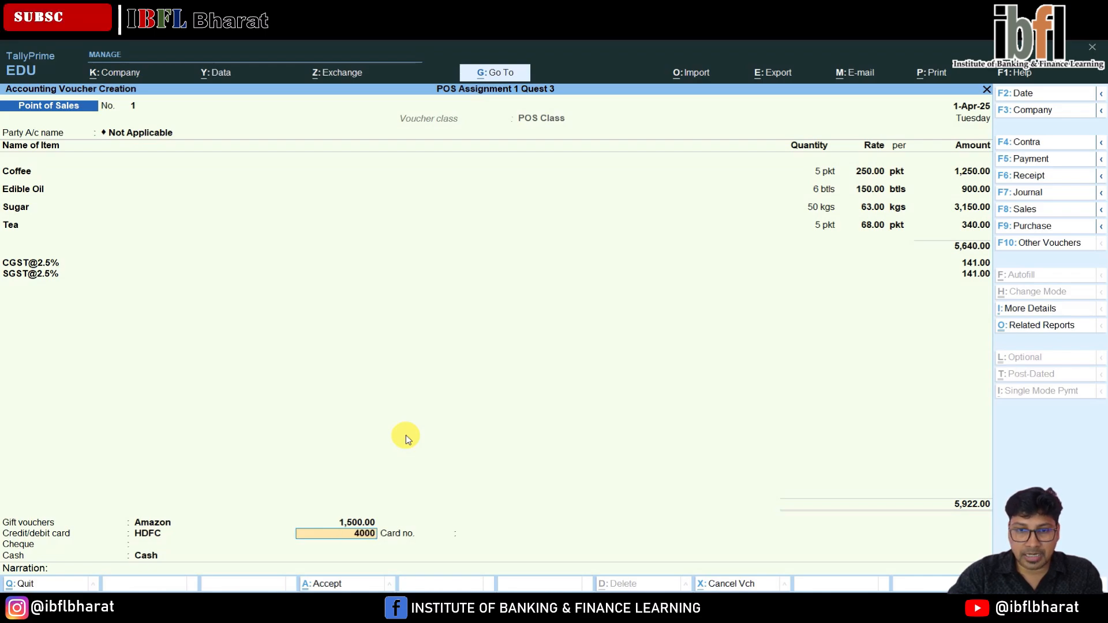
{"action": "key", "text": "Return"}
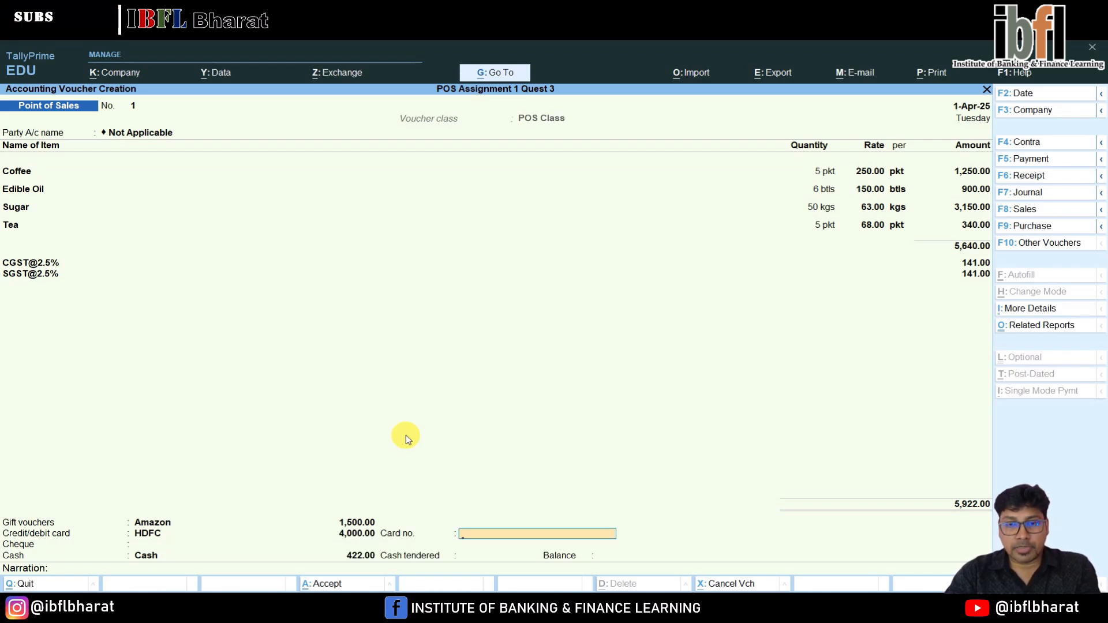
Leave the card number blank and the cheque Not Applicable, and enter 500 as the cash tendered.
{"action": "key", "text": "Return"}
{"action": "key", "text": "Return"}
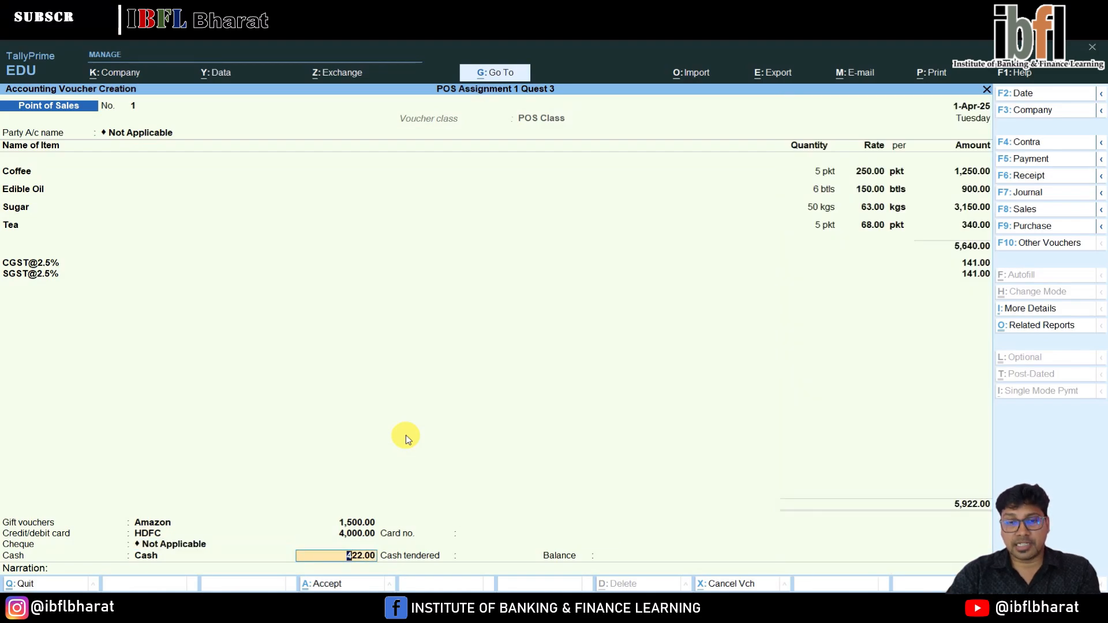
{"action": "key", "text": "Return"}
{"action": "type", "text": "500"}
{"action": "key", "text": "Return"}
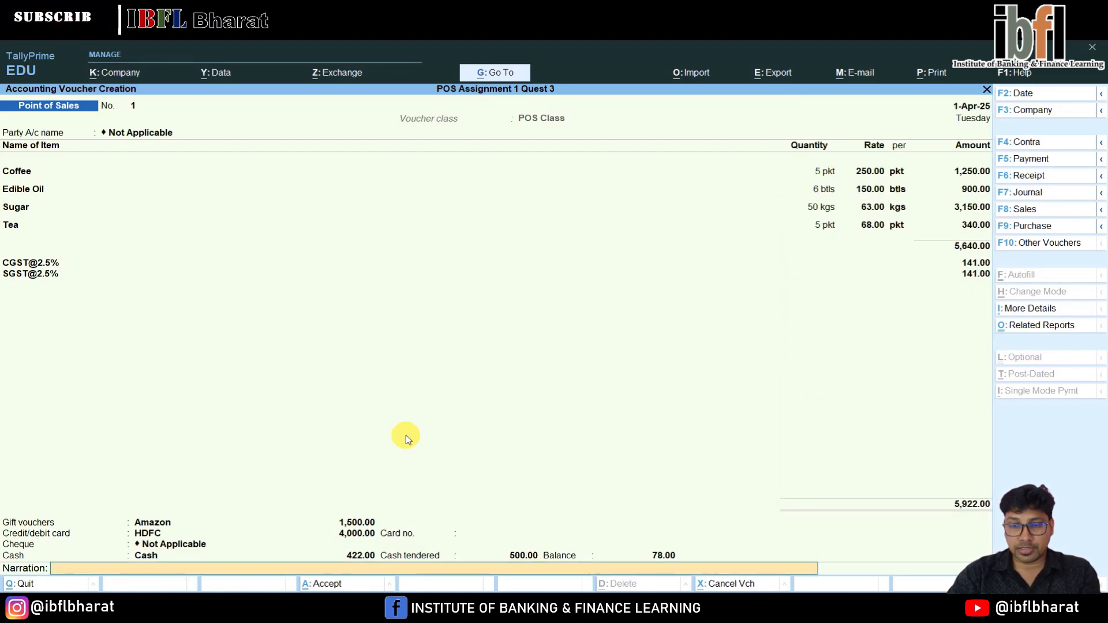
Open the print preview of the POS invoice, zoom in to examine the bill, and return to the voucher.
{"action": "key", "text": "BackSpace"}
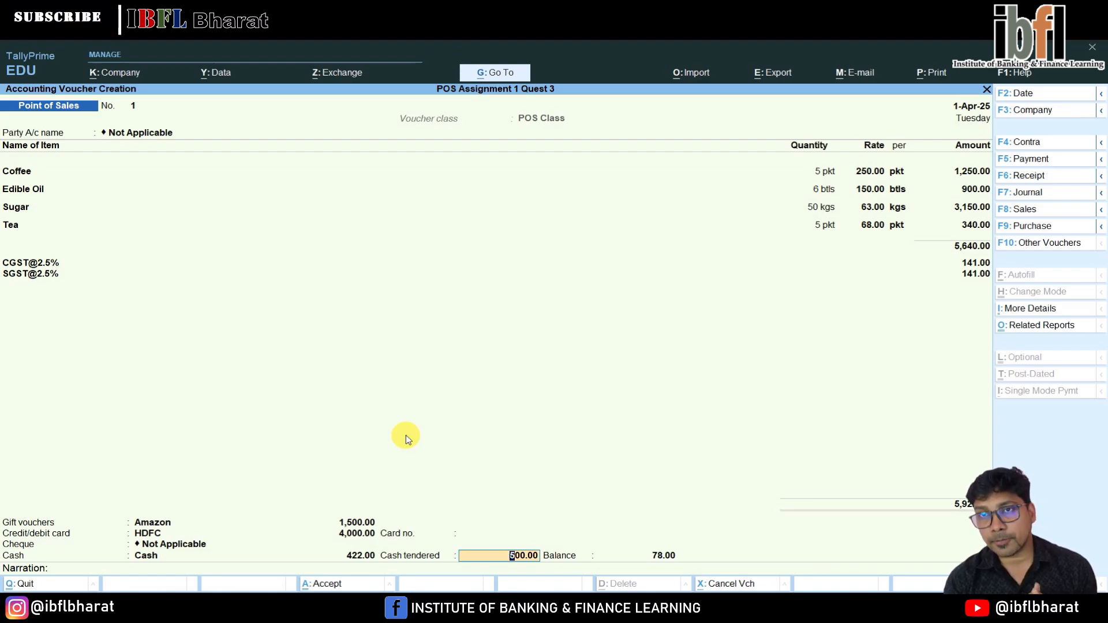
{"action": "key", "text": "alt+p"}
{"action": "key", "text": "Left"}
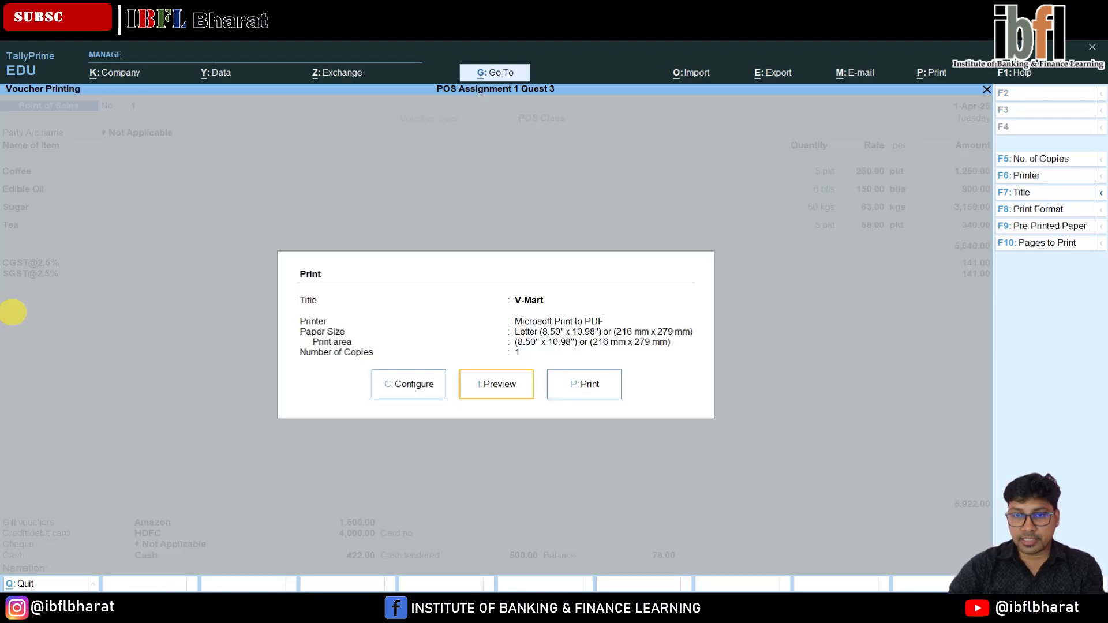
{"action": "key", "text": "Return"}
{"action": "key", "text": "alt+z"}
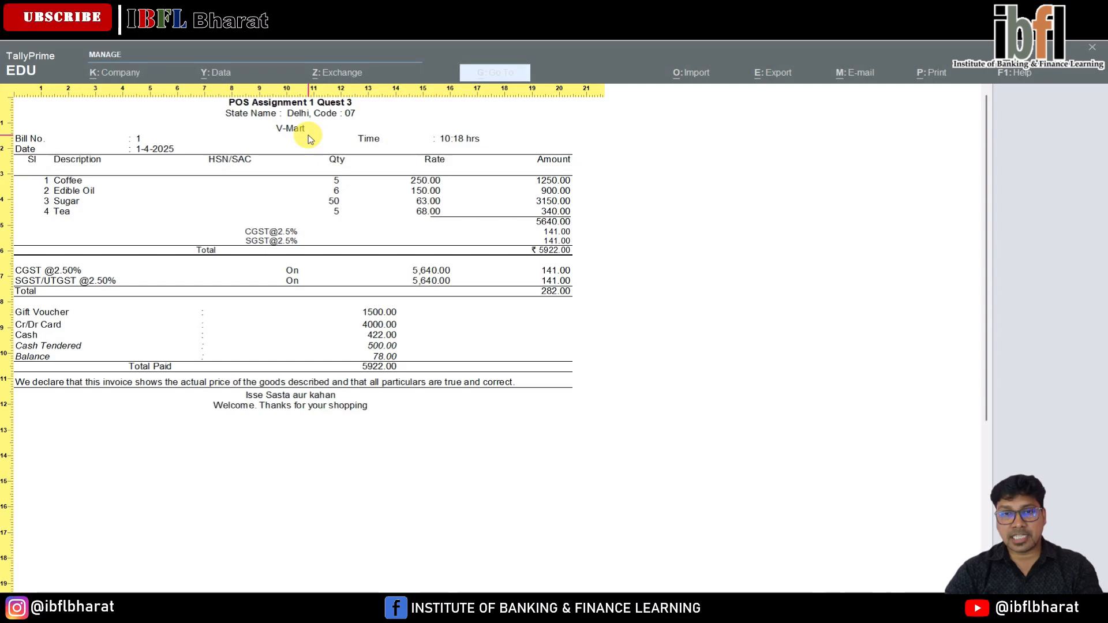
{"action": "key", "text": "Escape"}
{"action": "key", "text": "Escape"}
{"action": "key", "text": "Escape"}
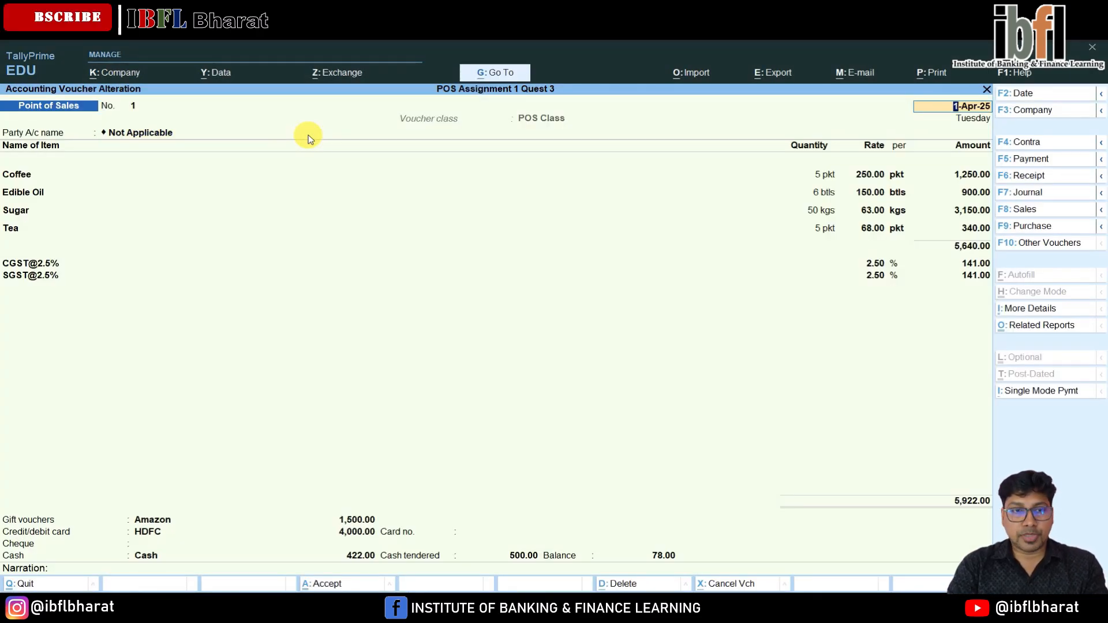
Add Bag to the invoice below Tea without a description, with quantity 2 nos and rate 7.
{"action": "key", "text": "Return"}
{"action": "key", "text": "Return"}
{"action": "key", "text": "Return"}
{"action": "key", "text": "Return"}
{"action": "key", "text": "Return"}
{"action": "key", "text": "Return"}
{"action": "key", "text": "Return"}
{"action": "key", "text": "Return"}
{"action": "key", "text": "Return"}
{"action": "key", "text": "Return"}
{"action": "key", "text": "Return"}
{"action": "key", "text": "Return"}
{"action": "key", "text": "Return"}
{"action": "key", "text": "Return"}
{"action": "key", "text": "Return"}
{"action": "key", "text": "Return"}
{"action": "key", "text": "Return"}
{"action": "key", "text": "Return"}
{"action": "key", "text": "Return"}
{"action": "key", "text": "Return"}
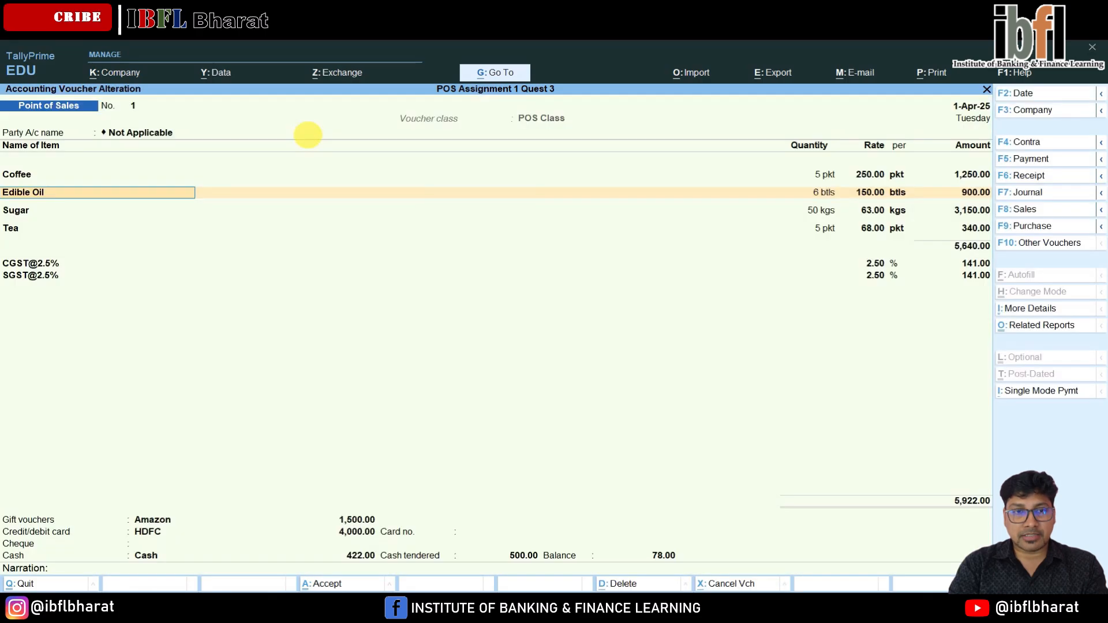
{"action": "key", "text": "Return"}
{"action": "key", "text": "Return"}
{"action": "key", "text": "Return"}
{"action": "key", "text": "Return"}
{"action": "key", "text": "Return"}
{"action": "key", "text": "Return"}
{"action": "key", "text": "Return"}
{"action": "key", "text": "Return"}
{"action": "key", "text": "Return"}
{"action": "key", "text": "Return"}
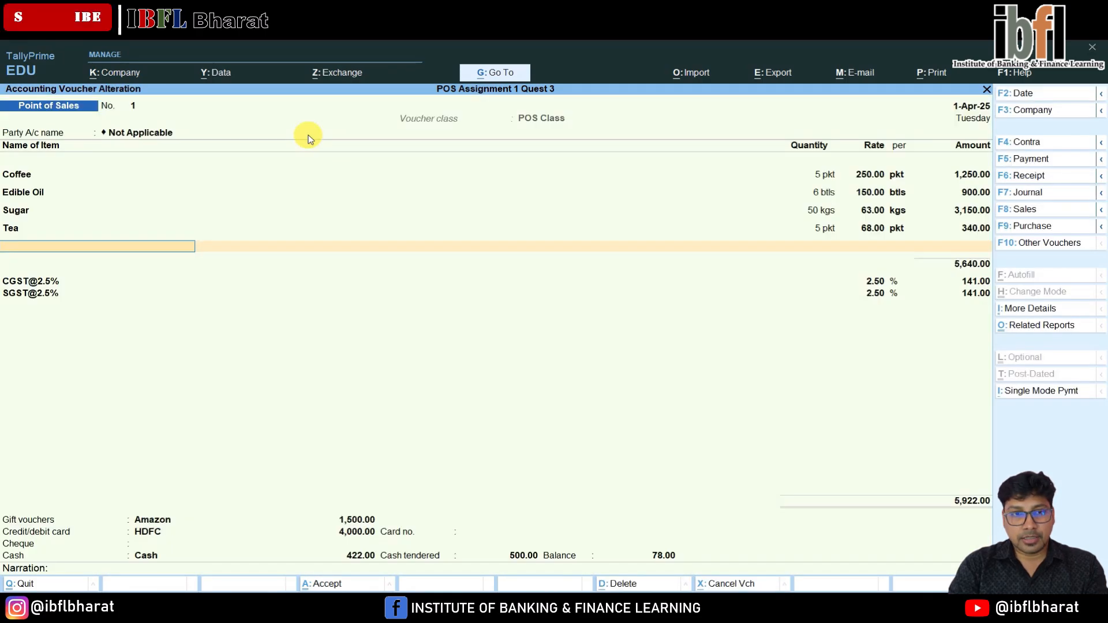
{"action": "type", "text": "Bag"}
{"action": "key", "text": "Return"}
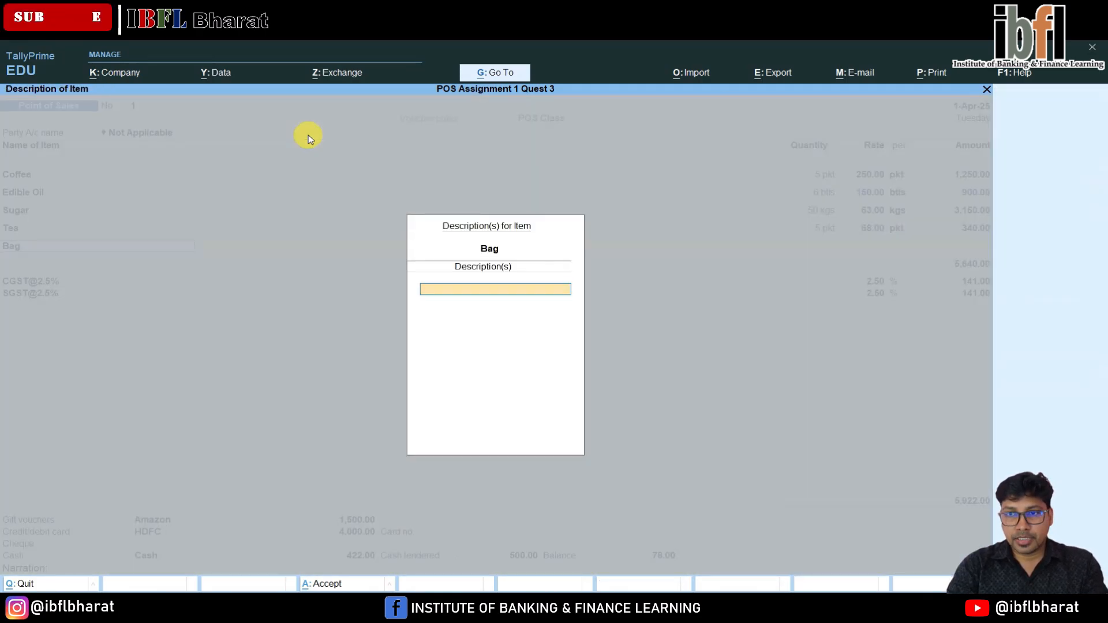
{"action": "key", "text": "Return"}
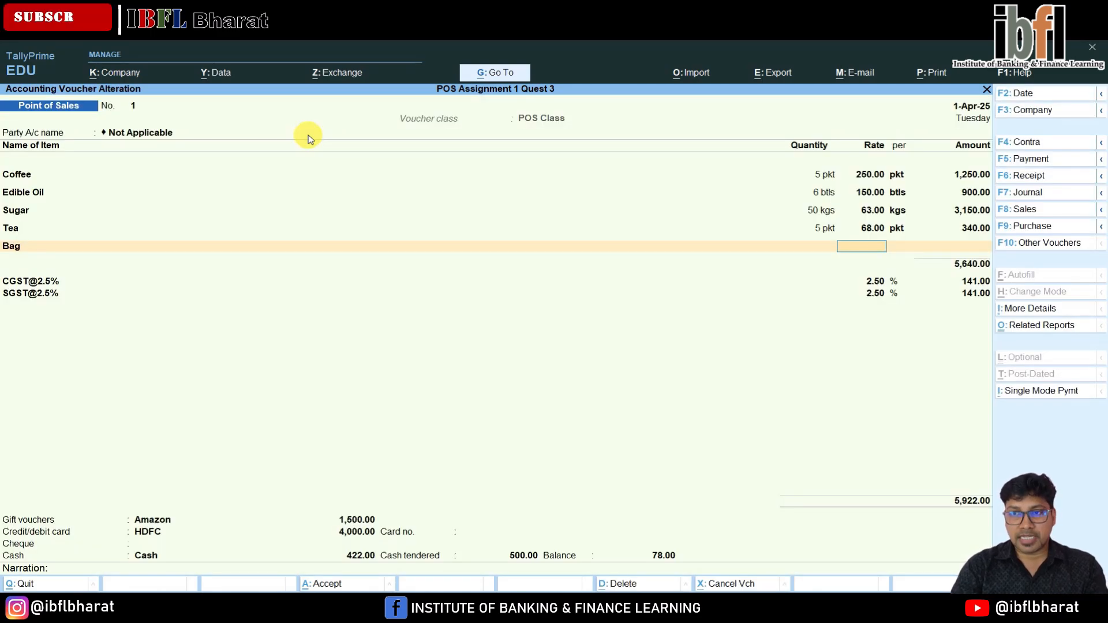
{"action": "key", "text": "BackSpace"}
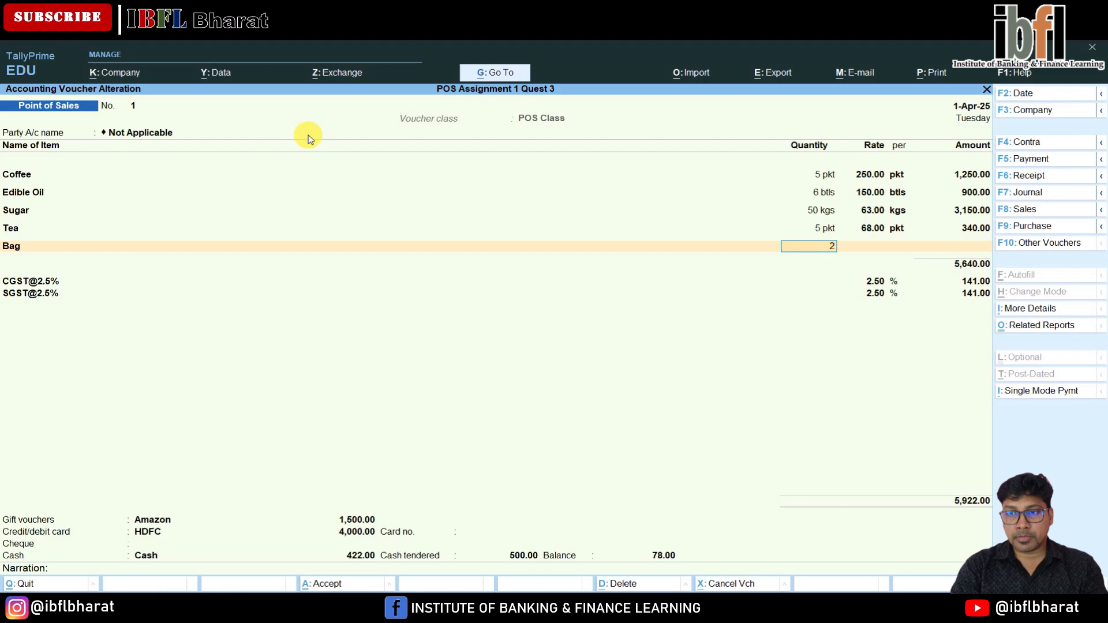
{"action": "key", "text": "Return"}
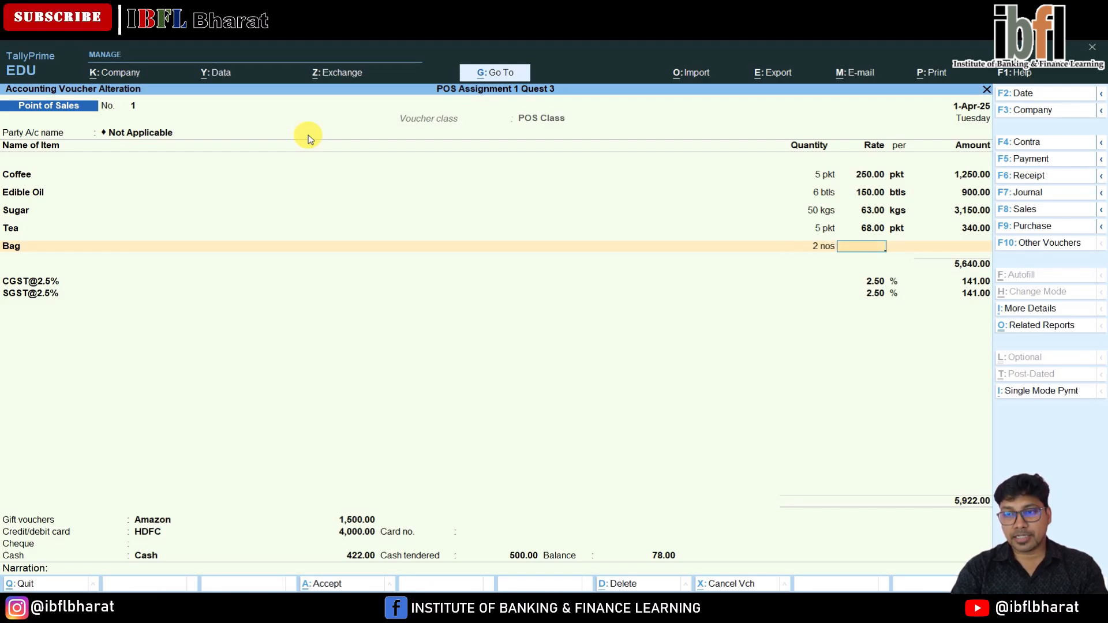
{"action": "type", "text": "7"}
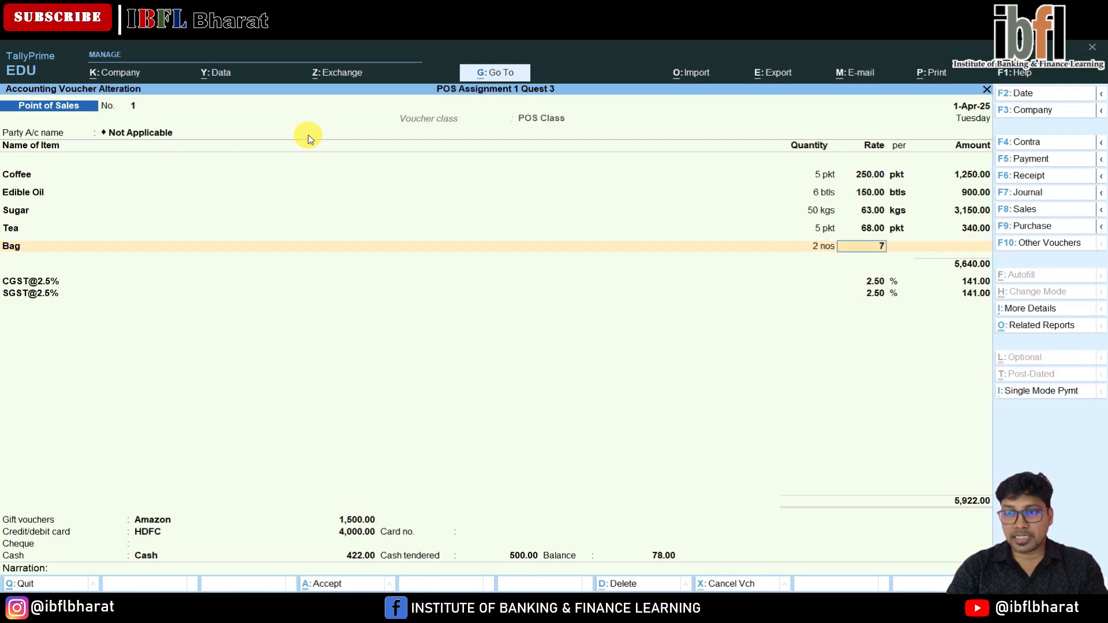
{"action": "key", "text": "Return"}
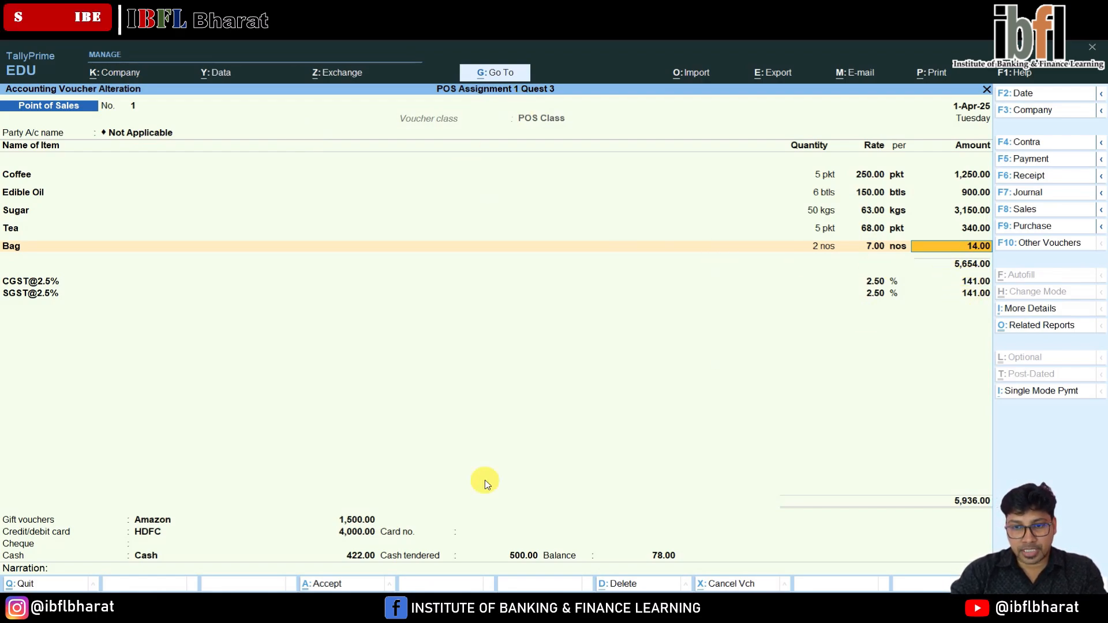
Clear the cash allocation and reallocate 1500 to the Amazon gift voucher and 4000 to the HDFC credit/debit card.
{"action": "left_click", "coordinate": [355, 556]}
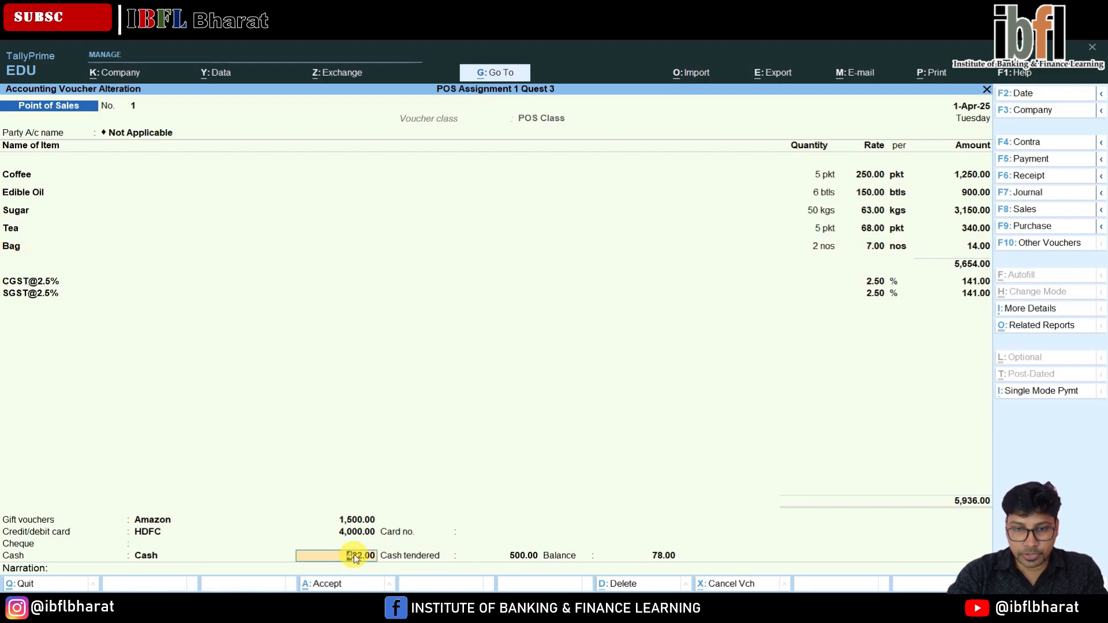
{"action": "key", "text": "Delete"}
{"action": "key", "text": "Delete"}
{"action": "key", "text": "Delete"}
{"action": "key", "text": "Return"}
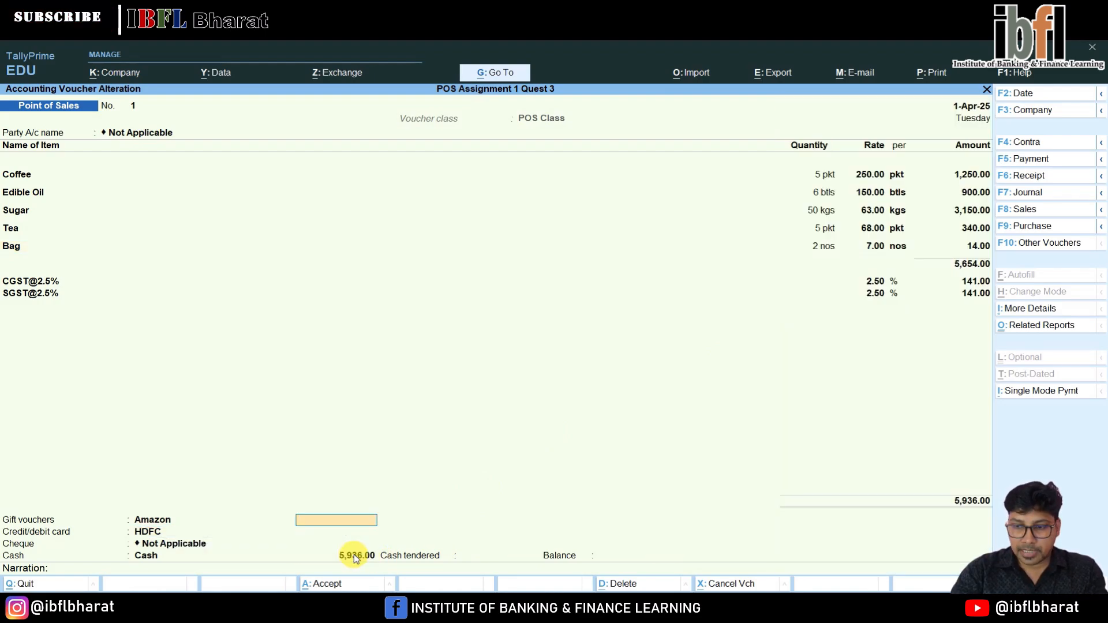
{"action": "type", "text": "15000"}
{"action": "key", "text": "BackSpace"}
{"action": "key", "text": "Return"}
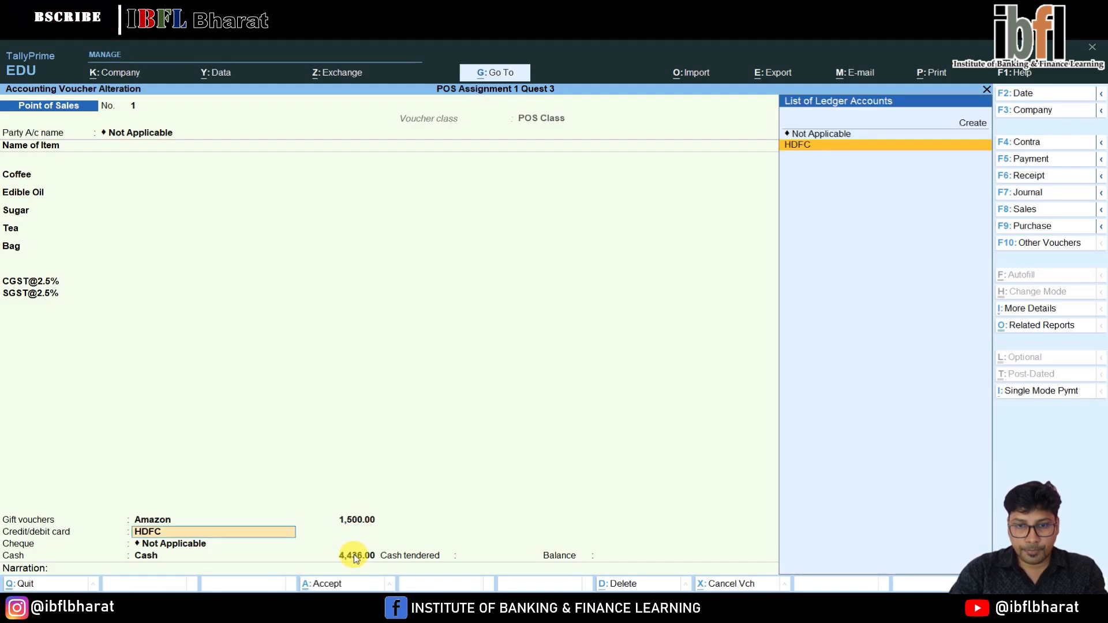
{"action": "key", "text": "Return"}
{"action": "type", "text": "4000"}
{"action": "key", "text": "Return"}
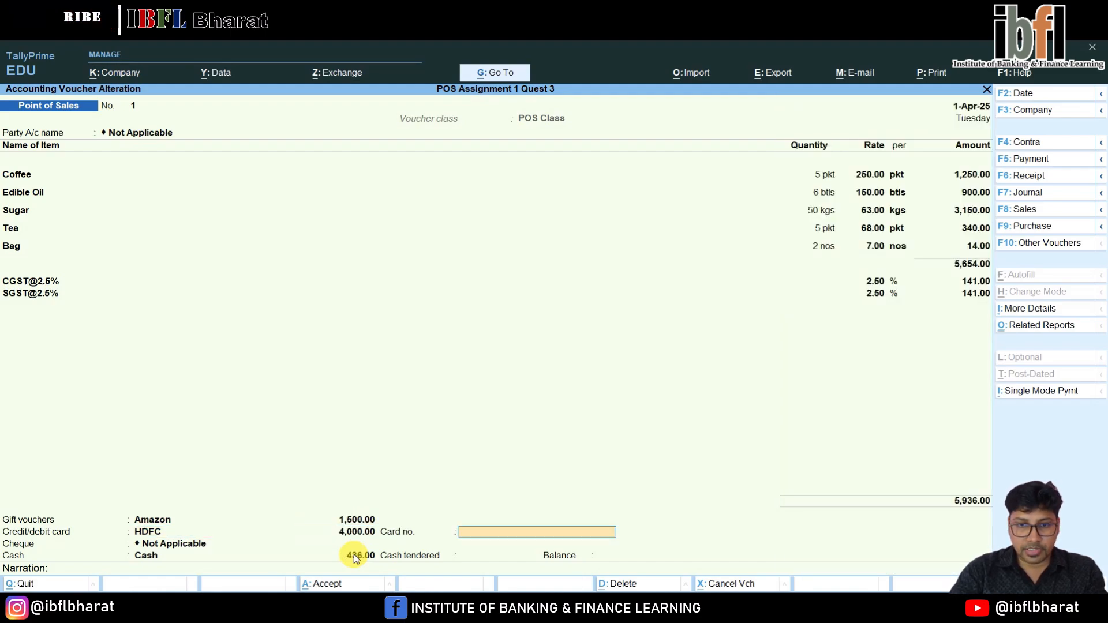
Leave the card number blank, keep the cheque Not Applicable and the remainder as cash, and set the cash tendered to 500.
{"action": "key", "text": "Return"}
{"action": "key", "text": "Return"}
{"action": "key", "text": "Return"}
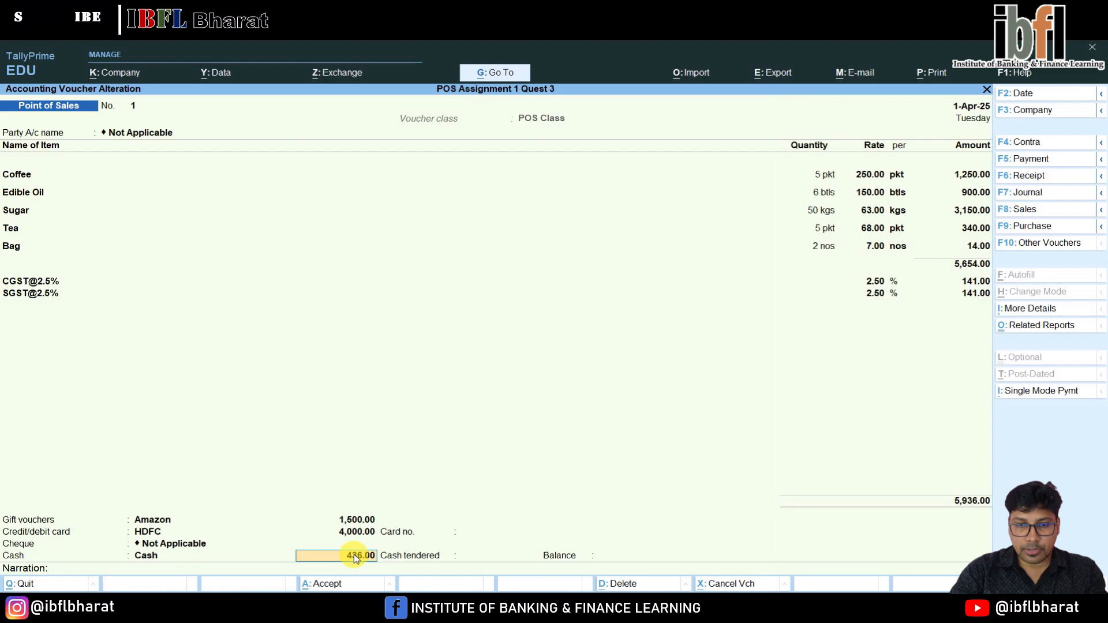
{"action": "key", "text": "Return"}
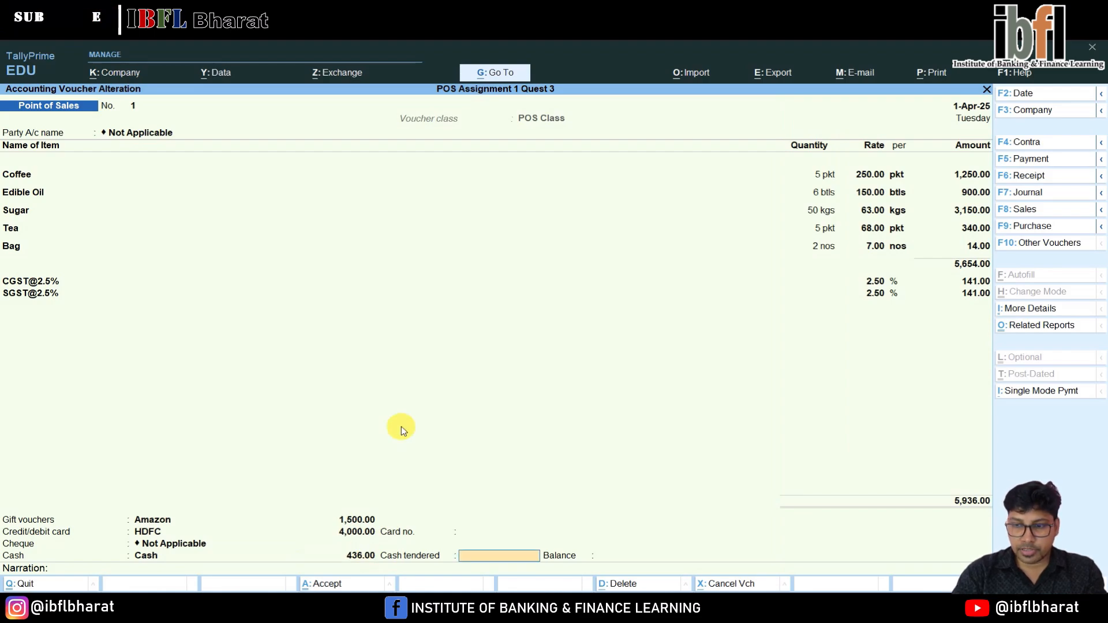
{"action": "type", "text": "500"}
{"action": "key", "text": "Return"}
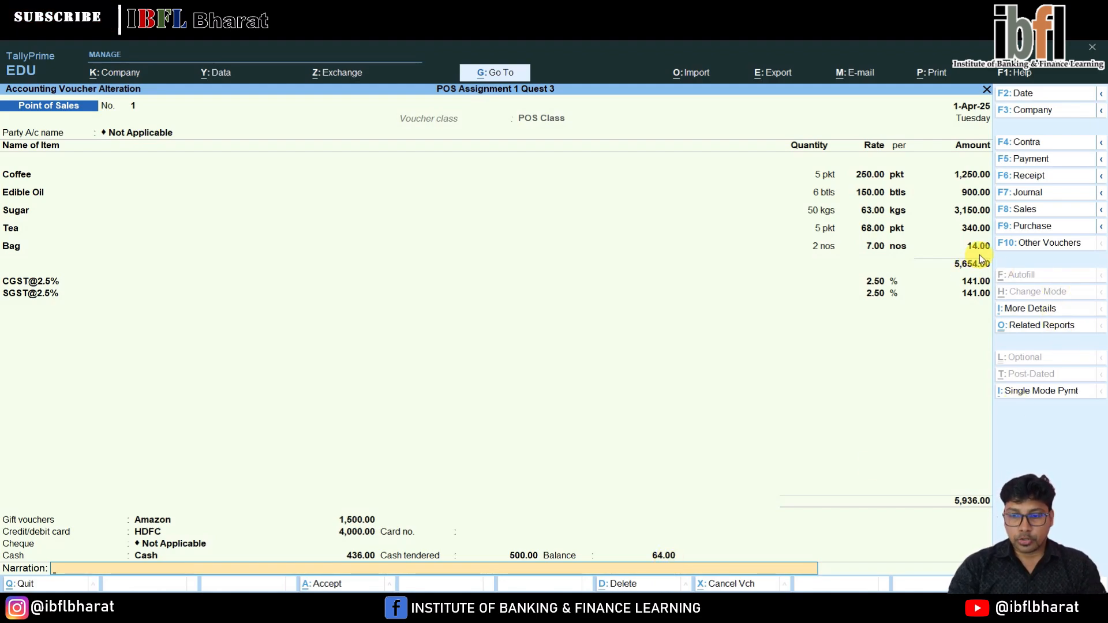
Accept the altered invoice with its tax conflicts and without a narration, examine the printed bill in preview, and close the print screens.
{"action": "key", "text": "Return"}
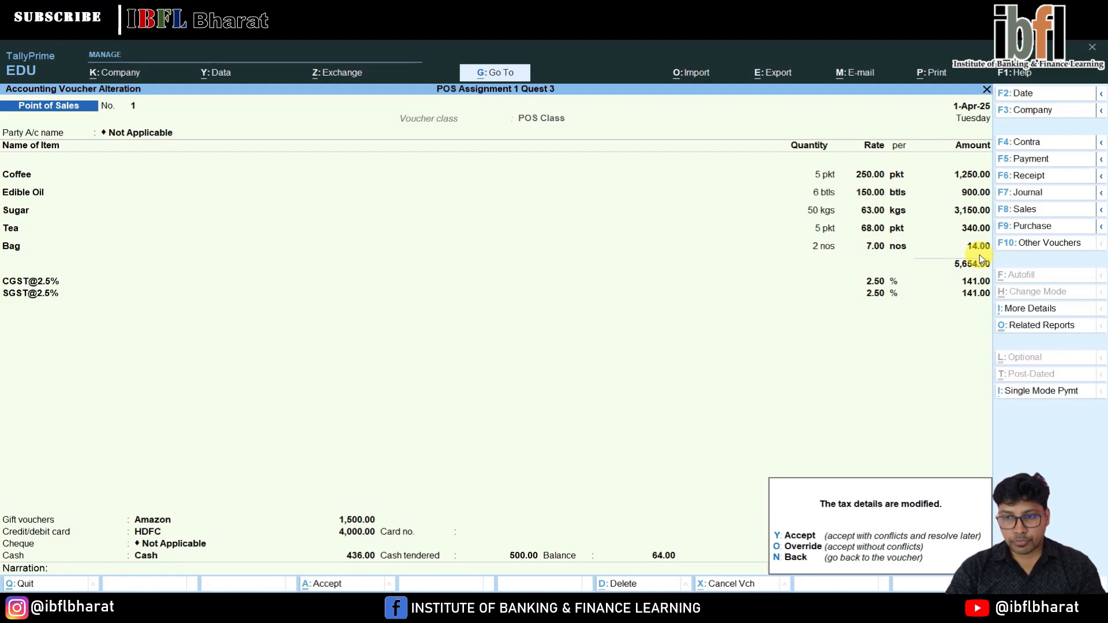
{"action": "key", "text": "y"}
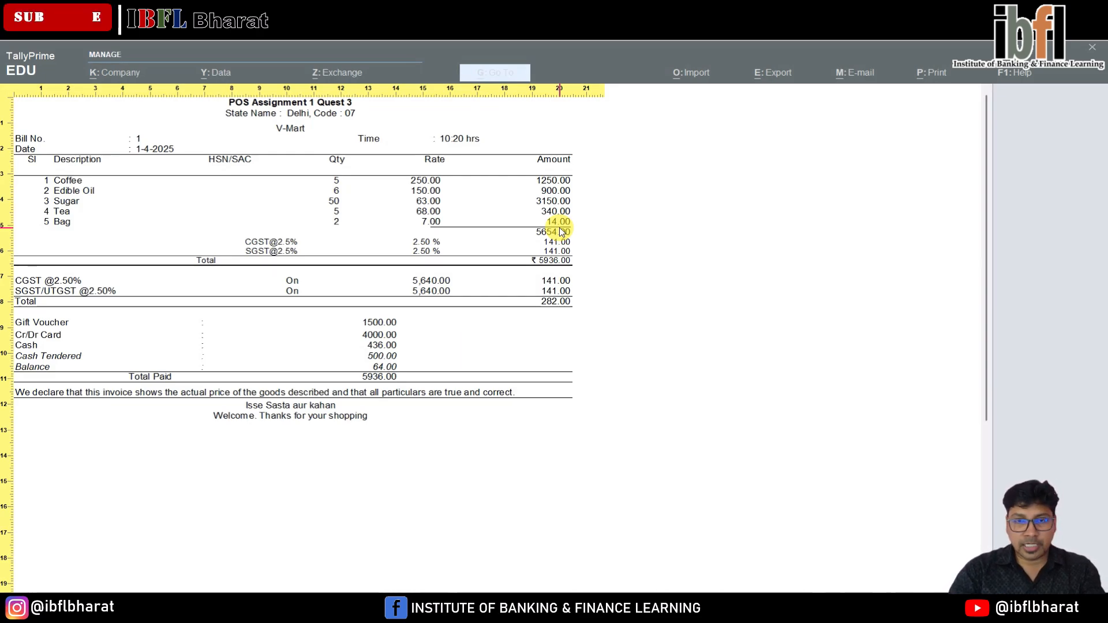
{"action": "key", "text": "Escape"}
{"action": "key", "text": "Escape"}
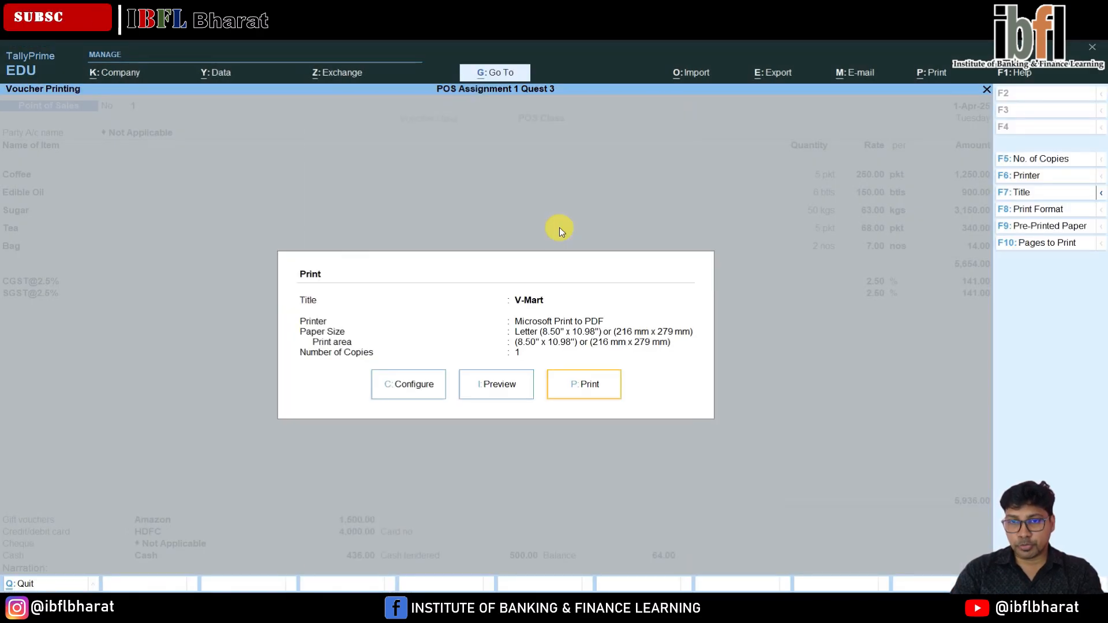
{"action": "key", "text": "Escape"}
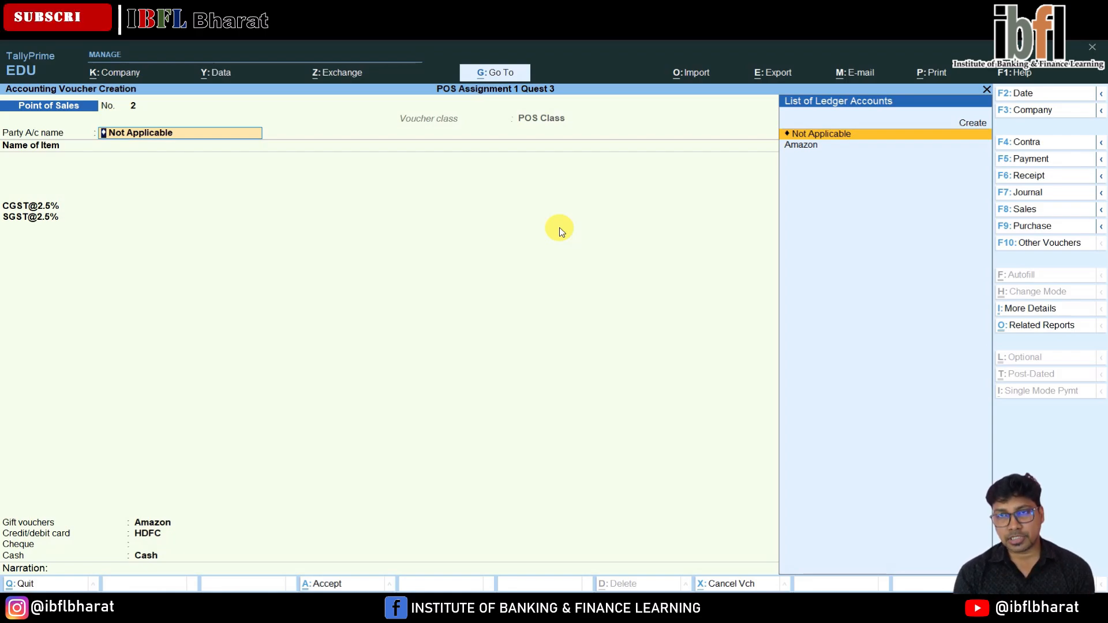